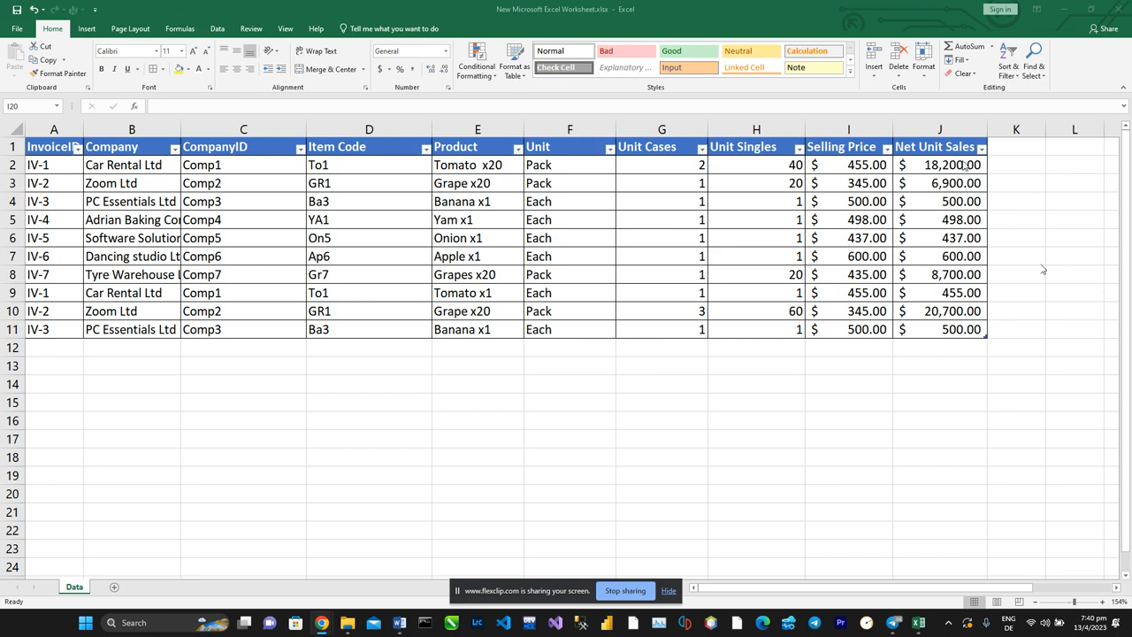
- Review the filter lists of the InvoiceID and Company columns in the sales table
left_click(78, 154)
left_click(77, 149)
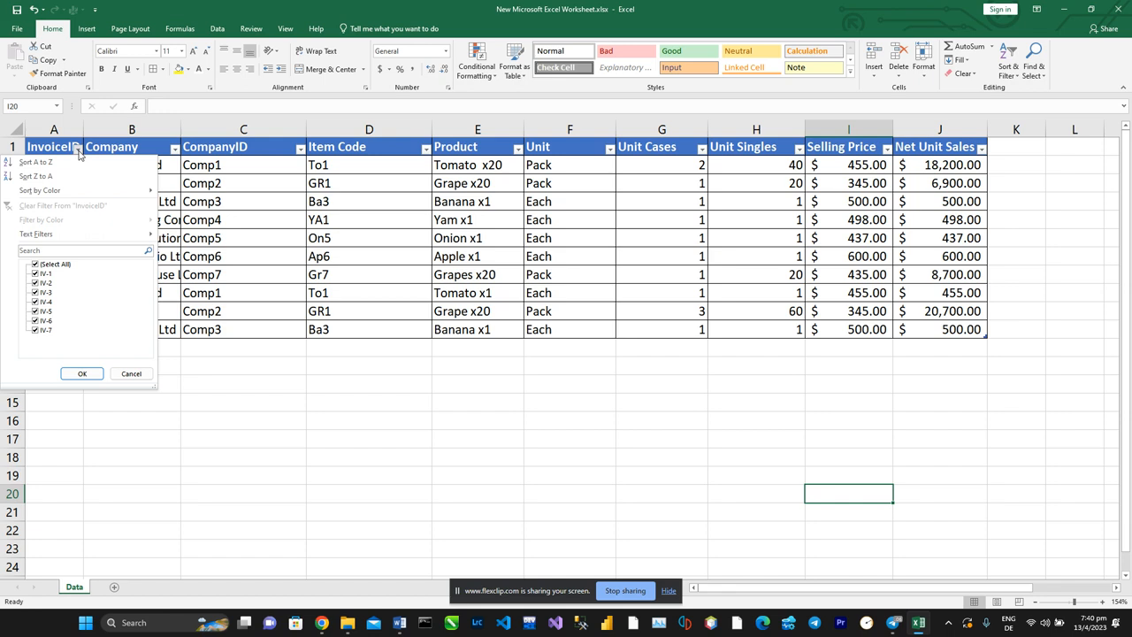
left_click(176, 150)
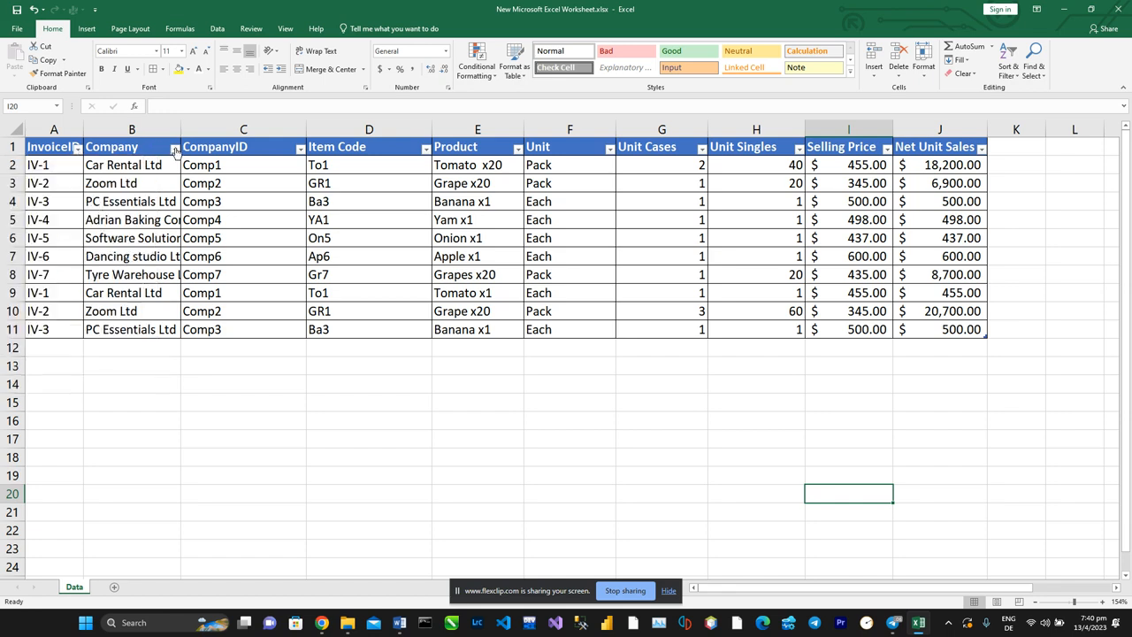
left_click(176, 151)
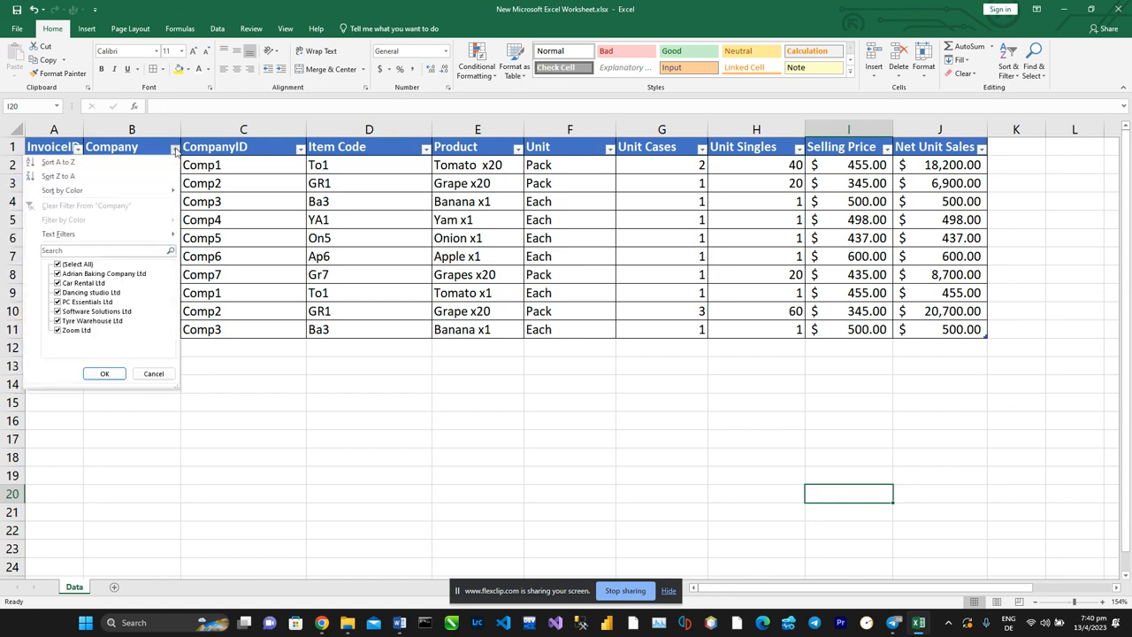
left_click(293, 391)
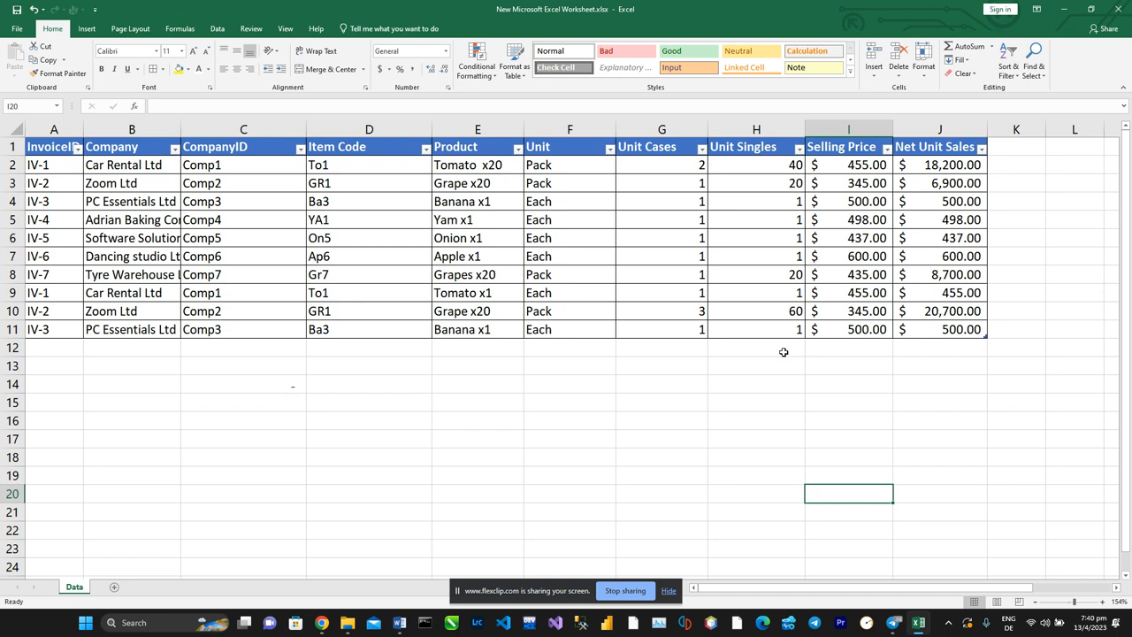
- Add a new worksheet and create a PivotTable at its cell A1 from the whole sales table on the Data sheet
left_click(115, 589)
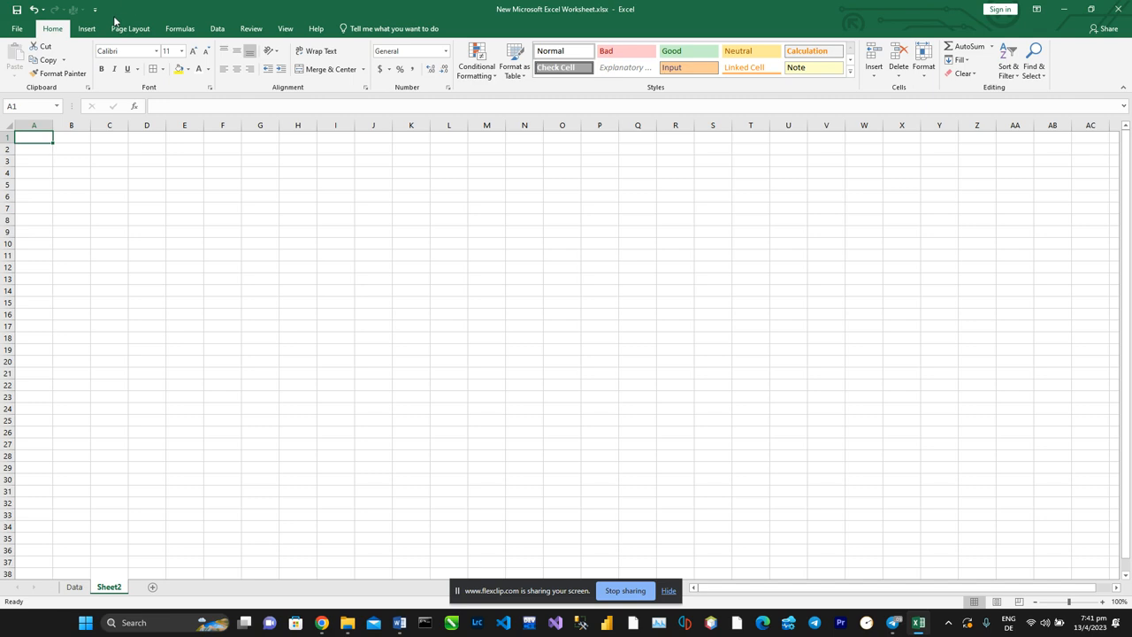
left_click(87, 29)
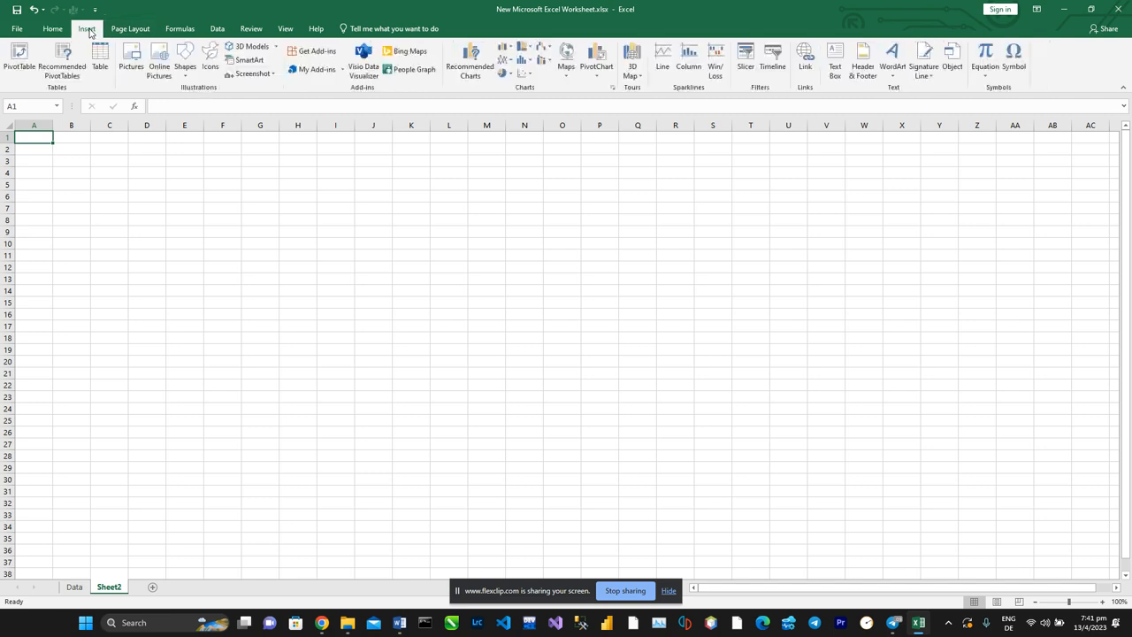
left_click(18, 62)
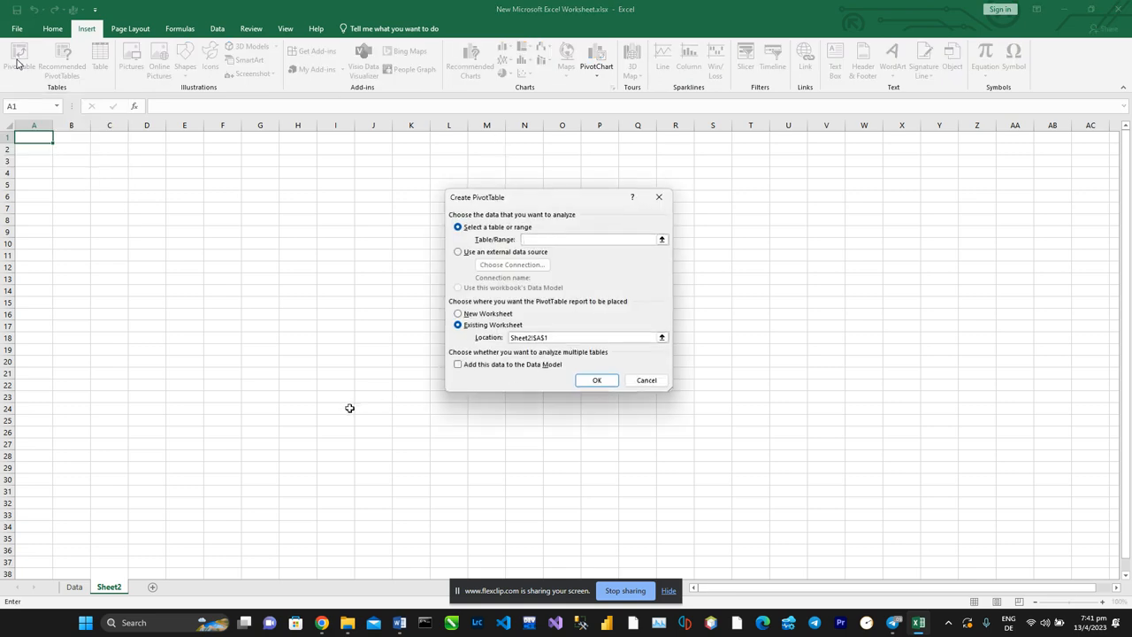
left_click(581, 240)
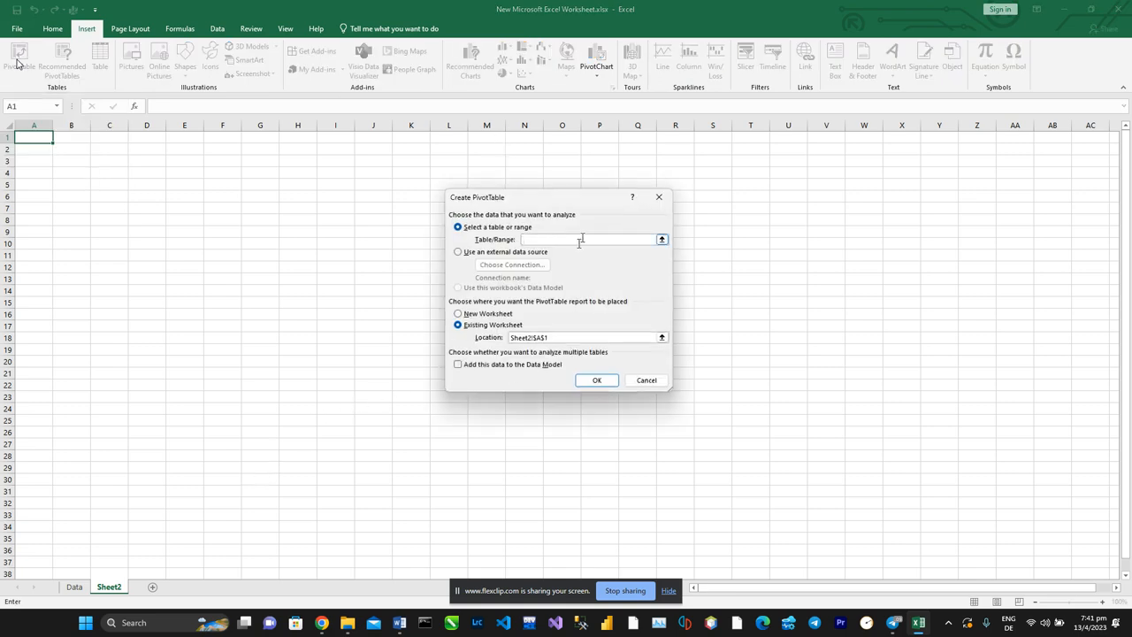
left_click(660, 240)
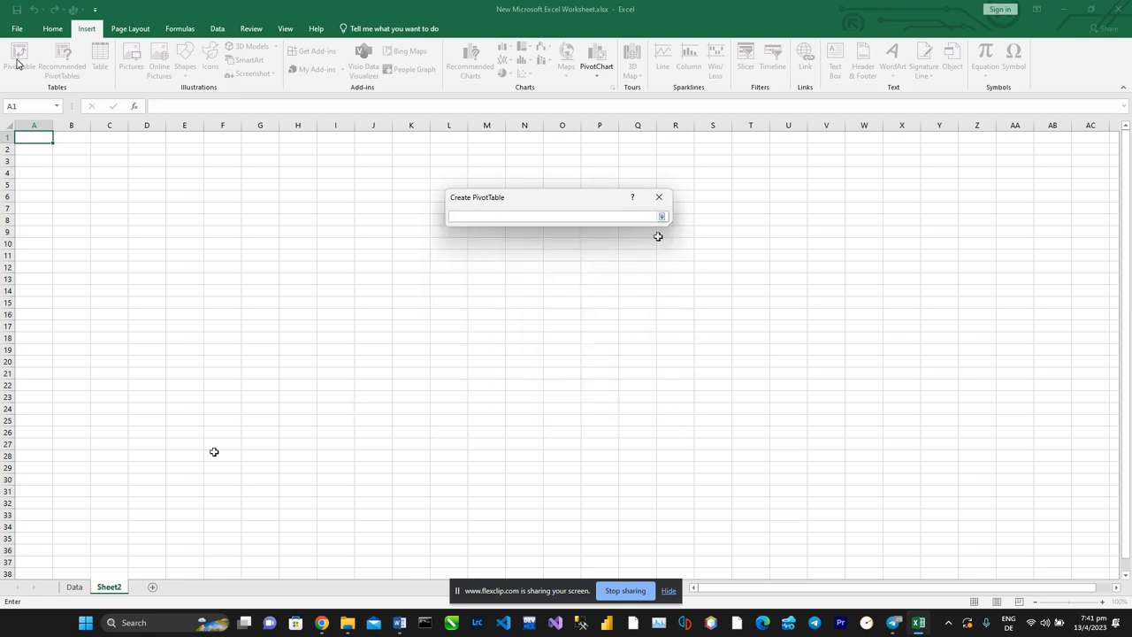
left_click(74, 586)
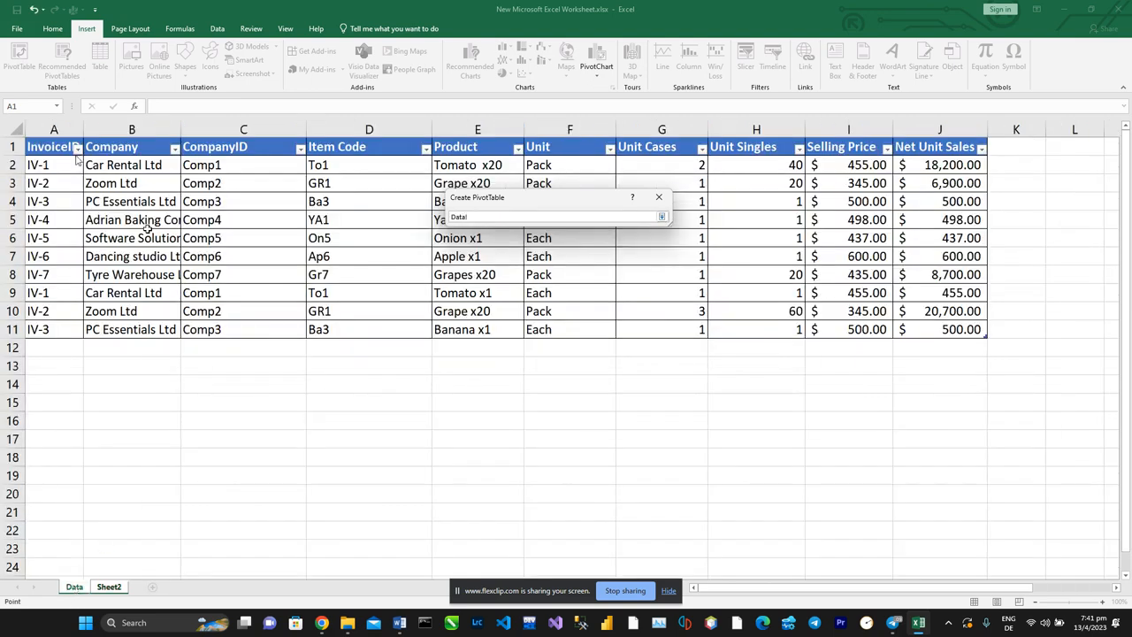
left_click_drag(58, 143, 955, 329)
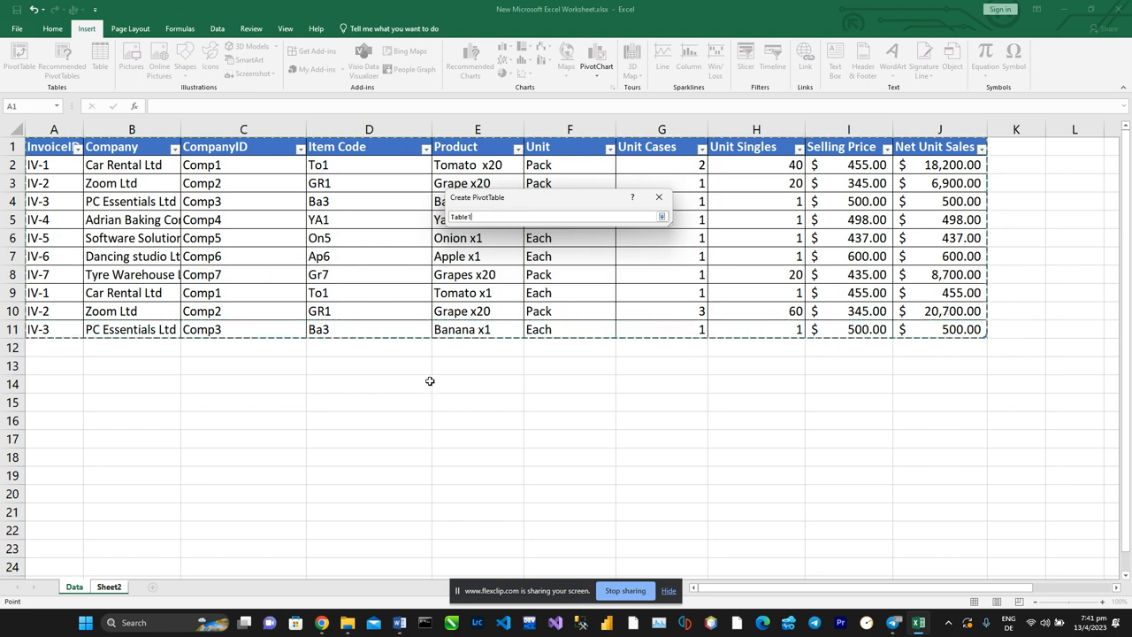
left_click(660, 217)
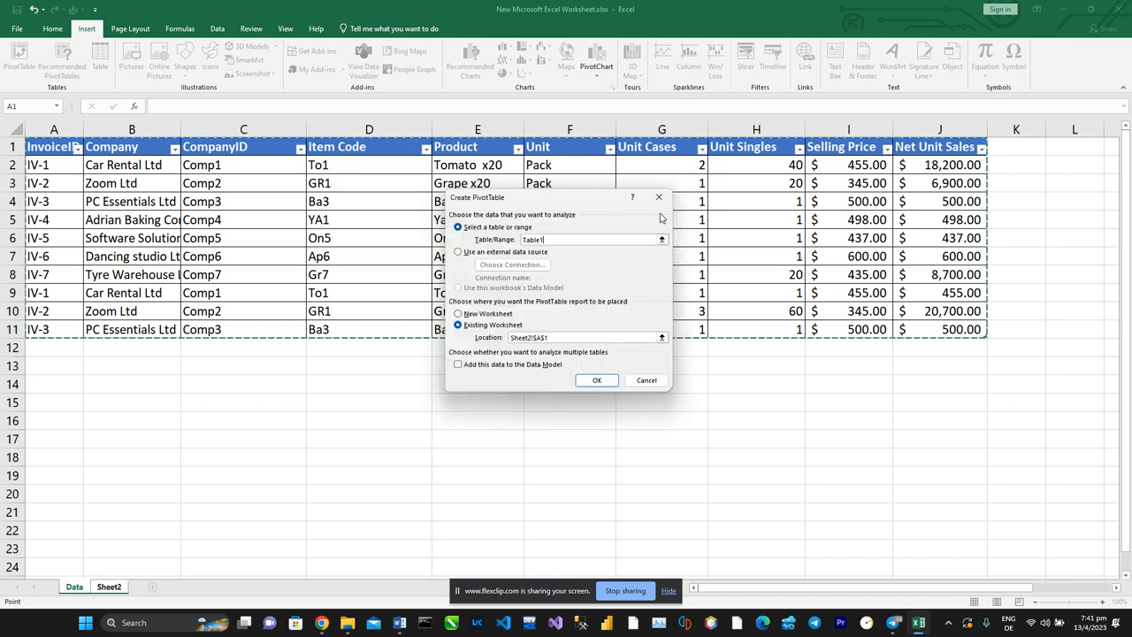
left_click(597, 380)
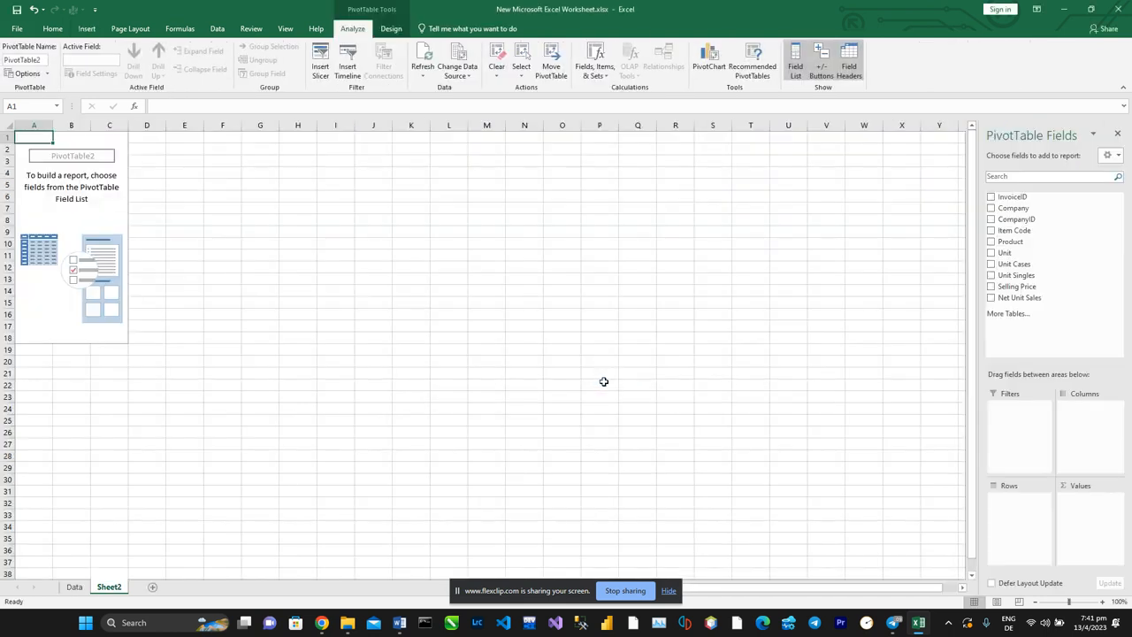
- Rename the Company column header in cell B1 of the Data sheet to Customers
left_click(74, 587)
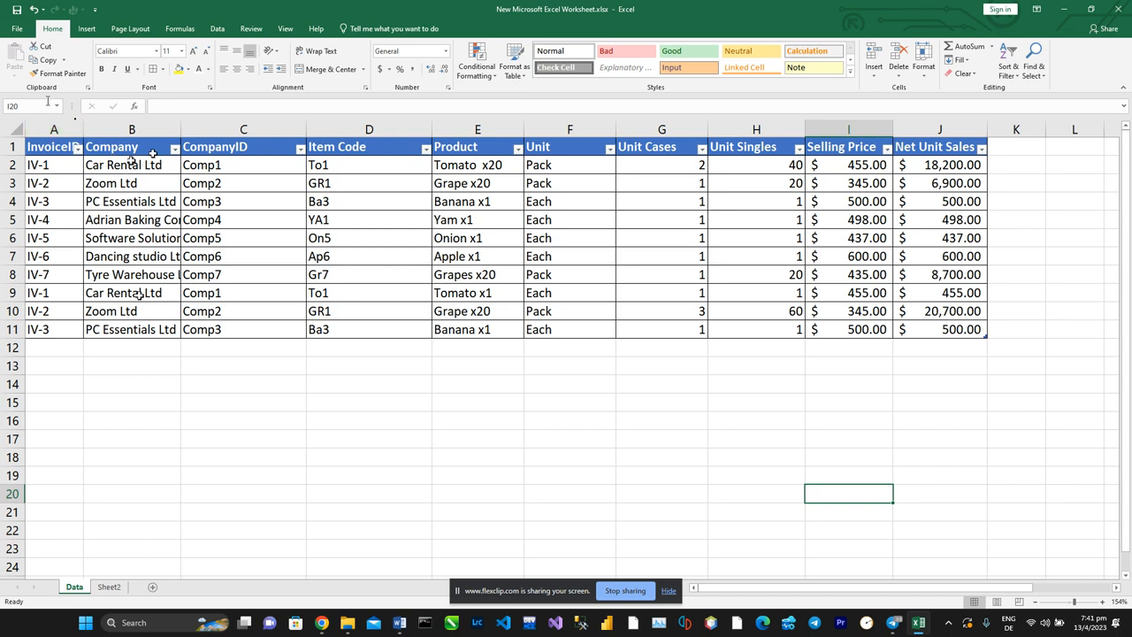
double_click(135, 146)
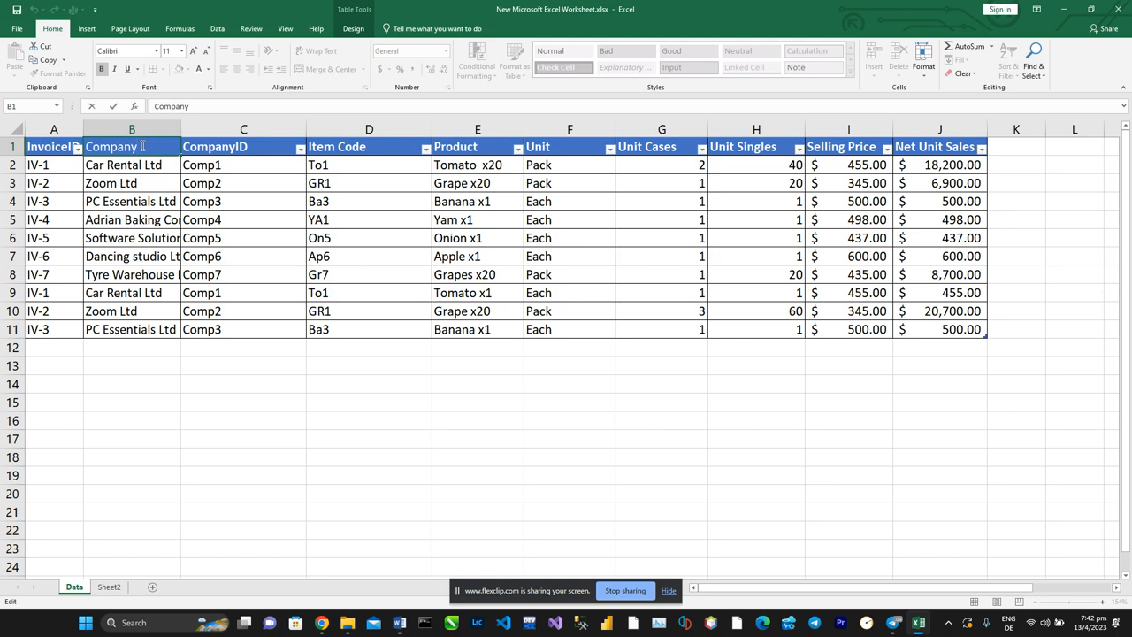
left_click_drag(138, 146, 91, 147)
type("ustomer")
key("Return")
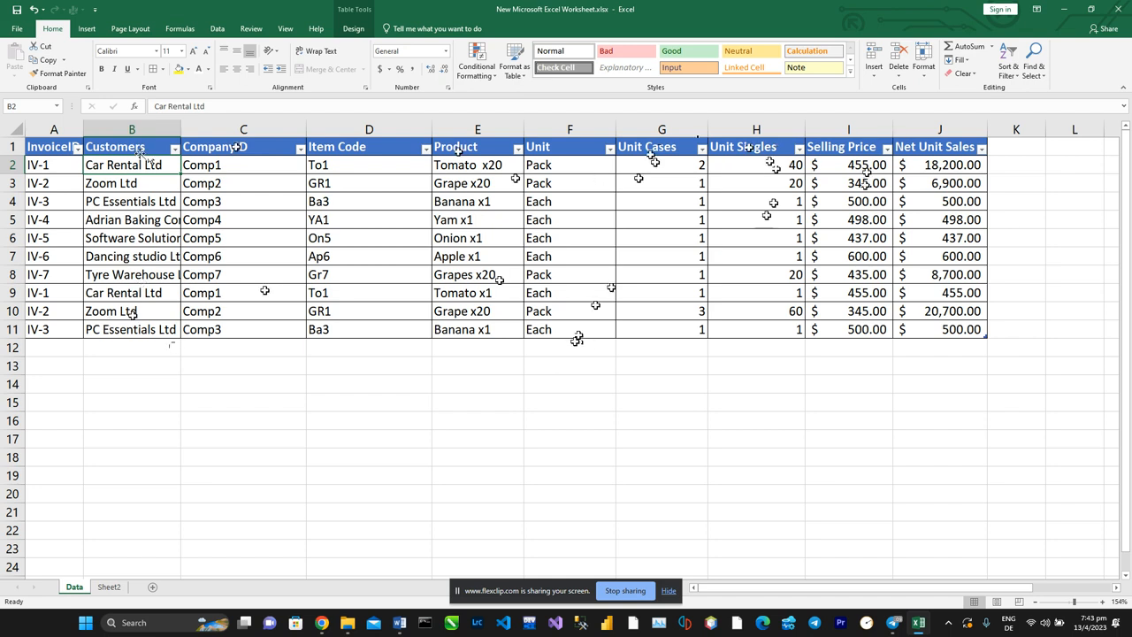
- Inspect the Net Unit Sales formula in cell J2 without changing it
double_click(938, 164)
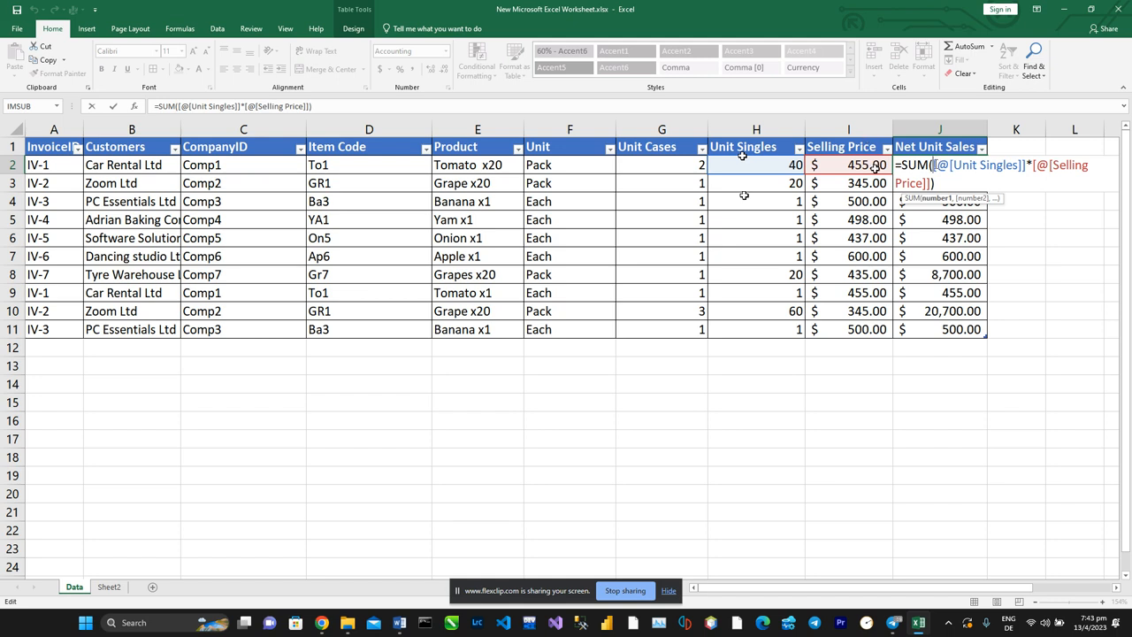
key("ctrl+Return")
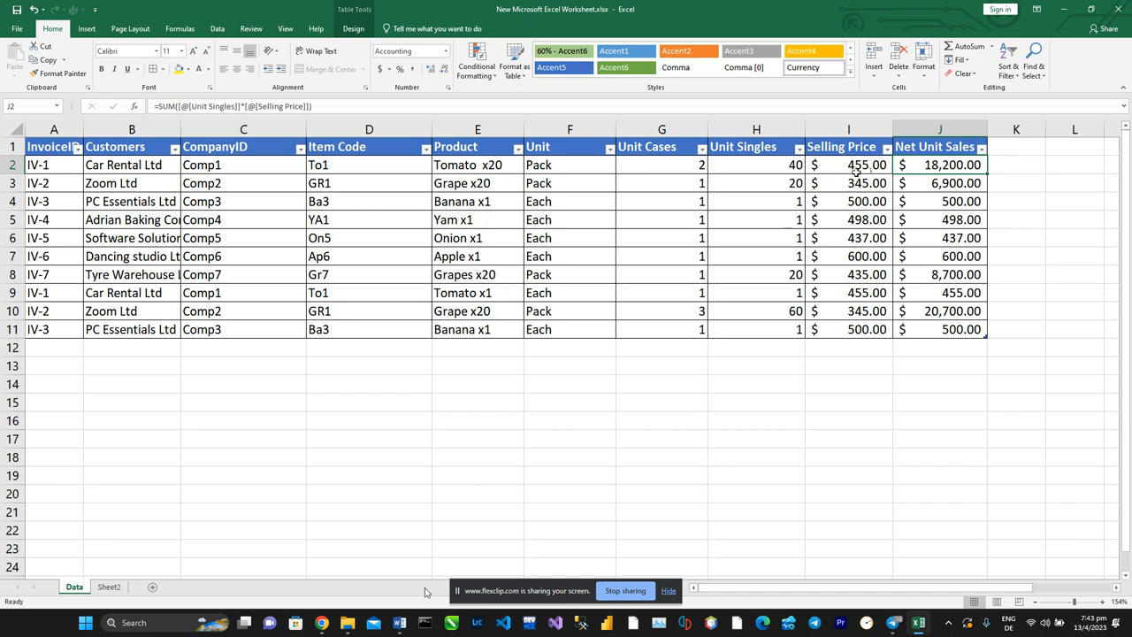
left_click(458, 591)
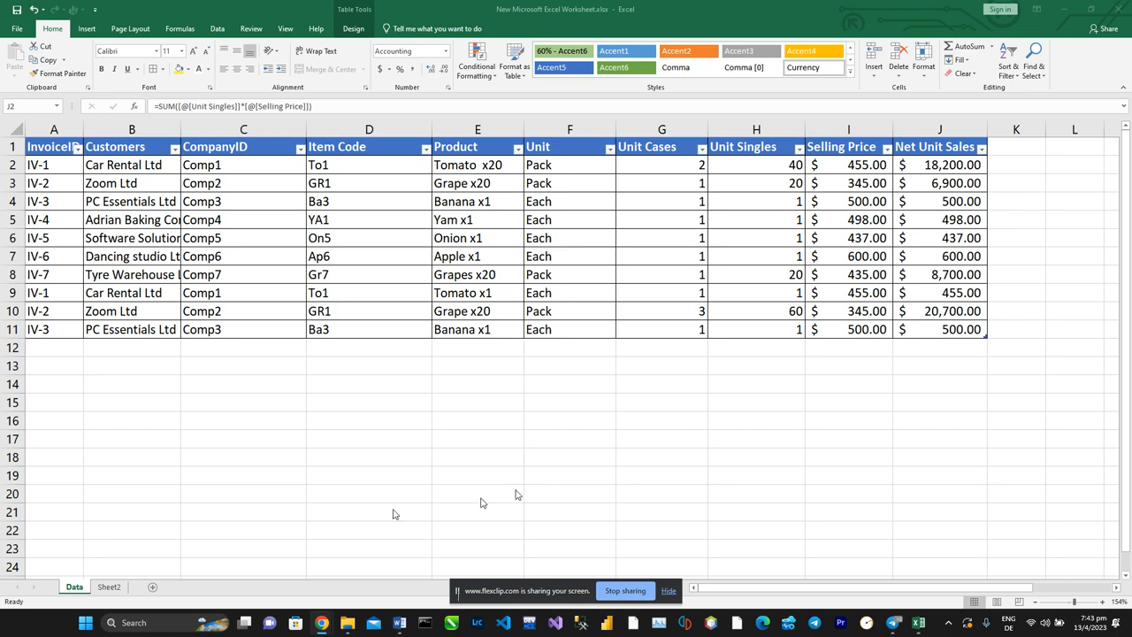
- Place the Company field in the PivotTable rows on Sheet2 and rename the Row Labels heading to Customers
left_click(105, 589)
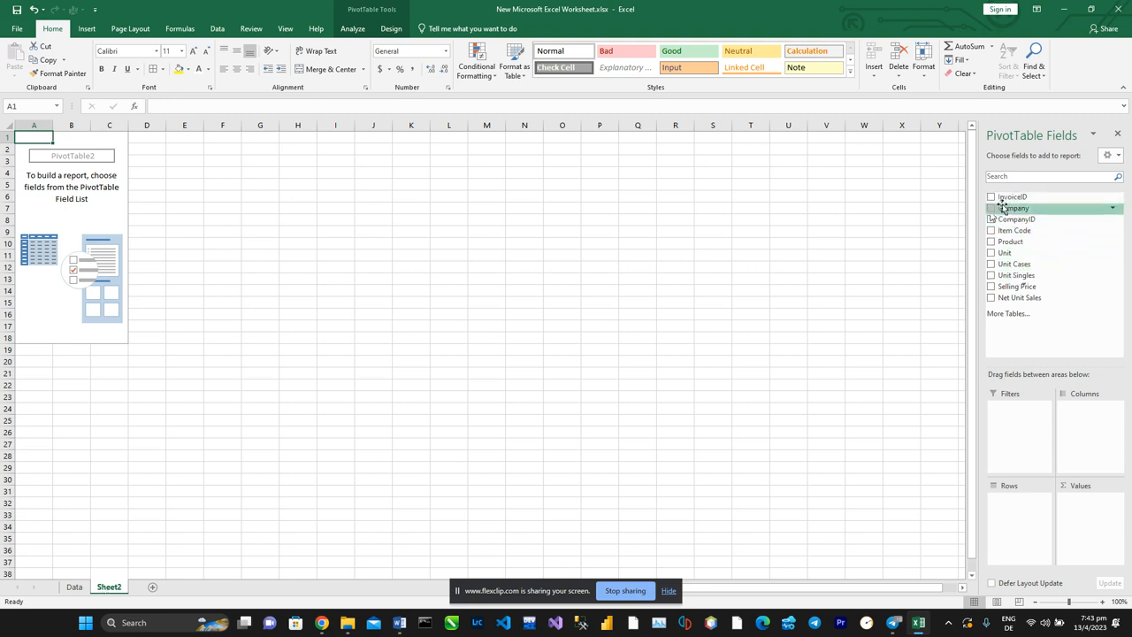
left_click_drag(1004, 211, 1011, 503)
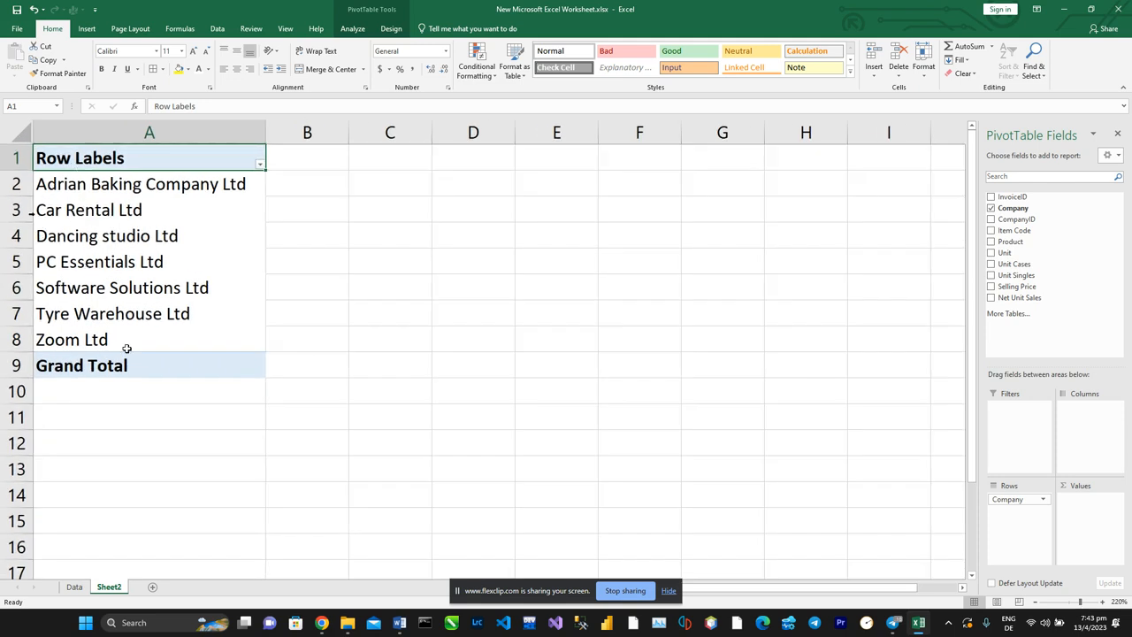
left_click(202, 106)
left_click_drag(202, 106, 134, 106)
type("Cus")
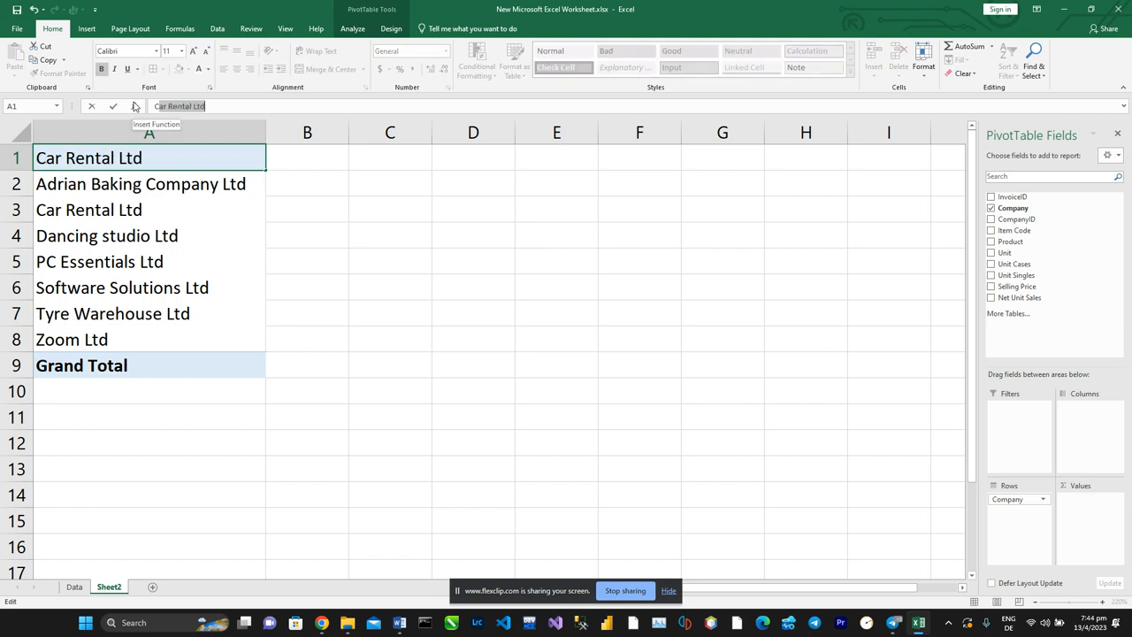
type("tomers")
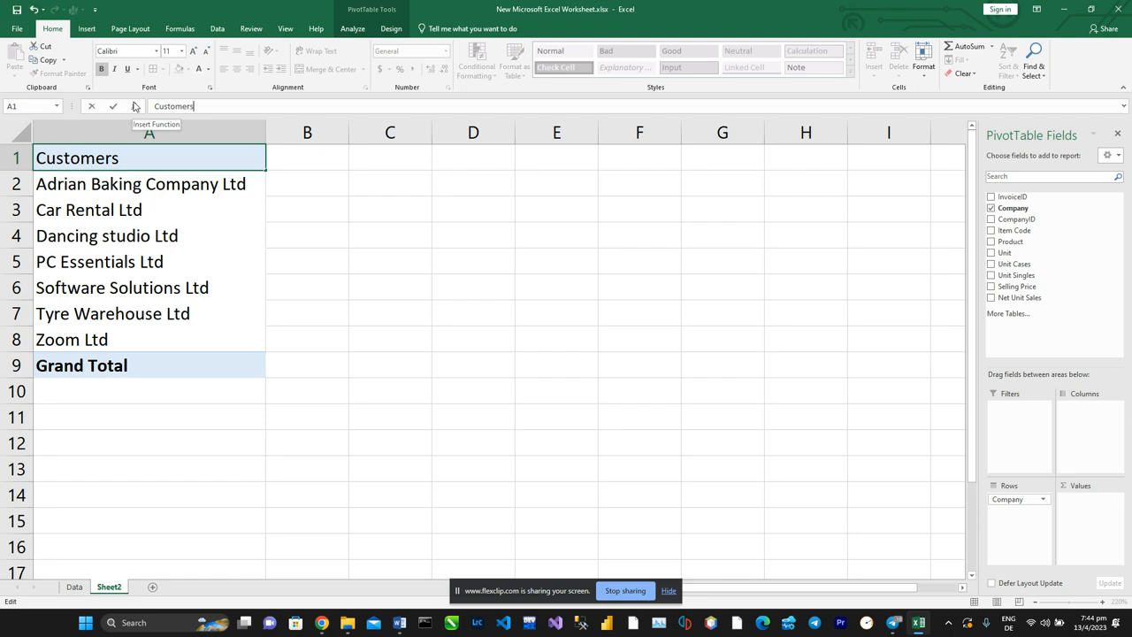
left_click(349, 233)
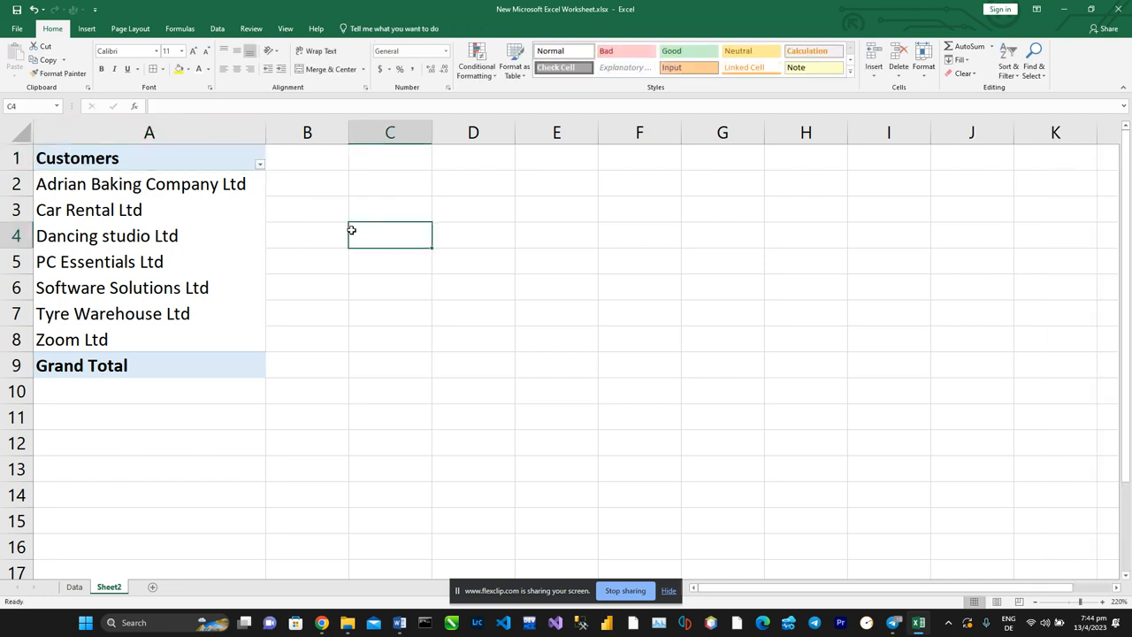
- Refresh all data so the PivotTable picks up the renamed source column, and place the Customers field in the rows
left_click(183, 163)
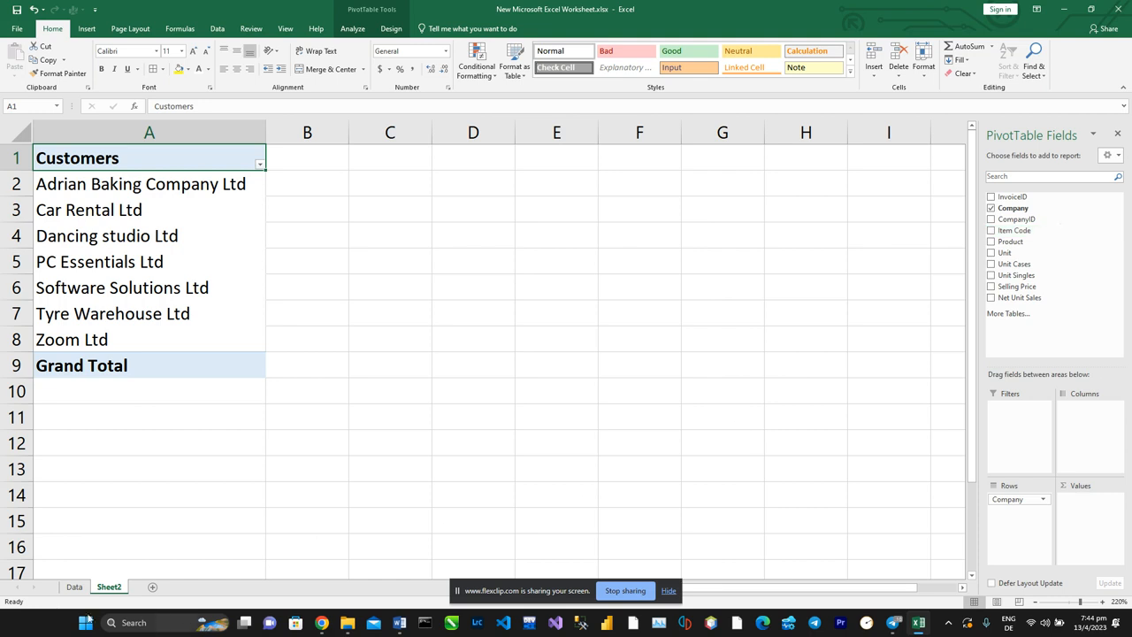
left_click(75, 587)
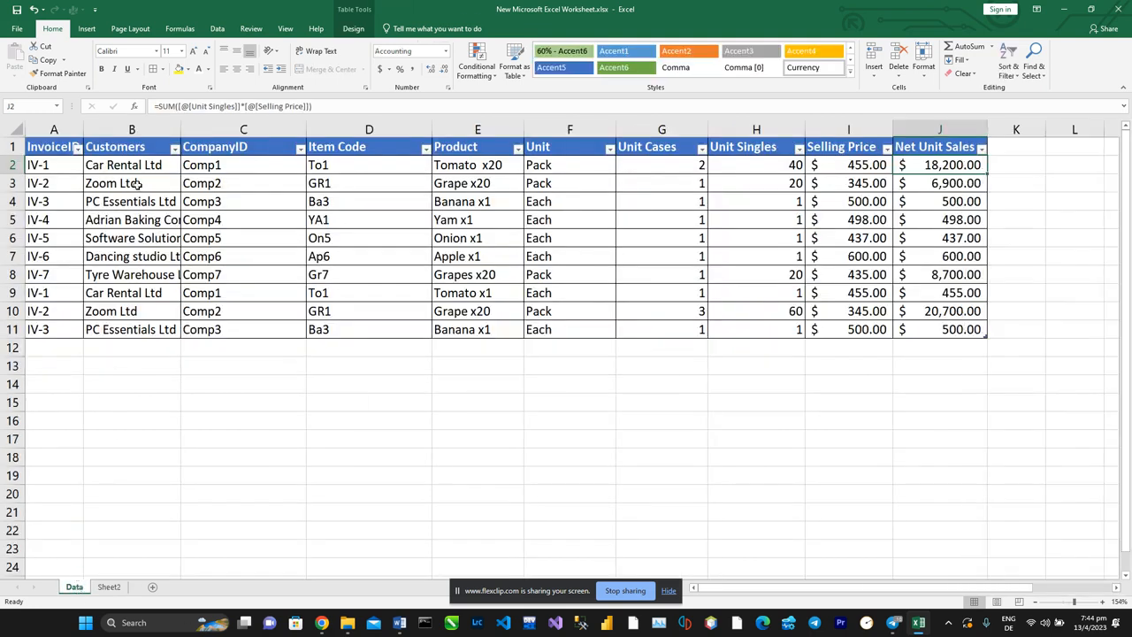
left_click(122, 587)
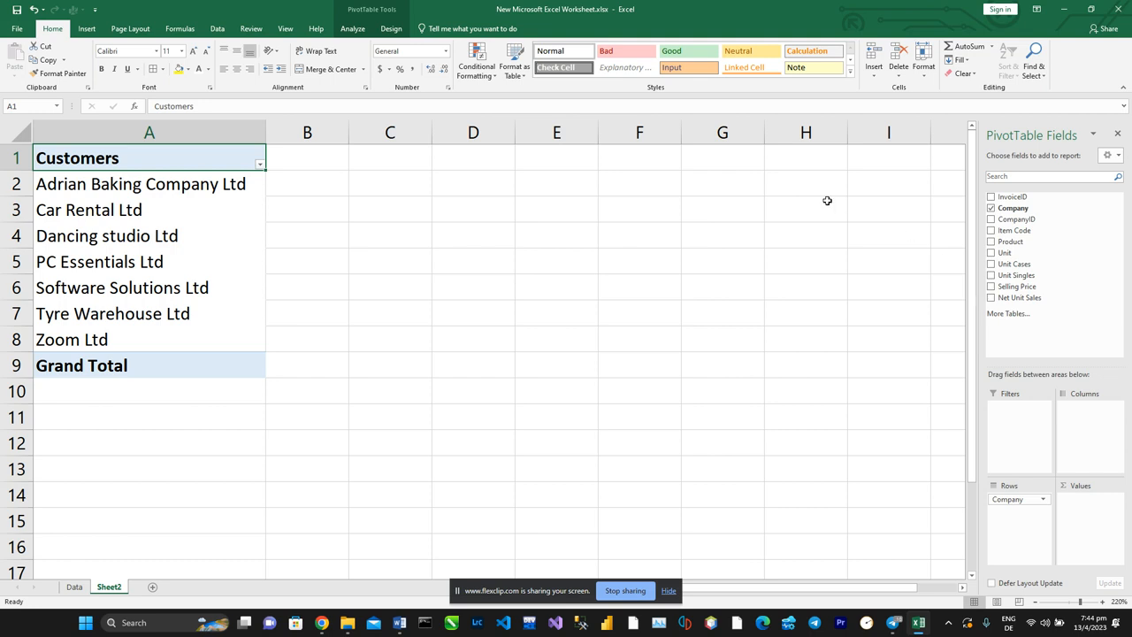
left_click(221, 30)
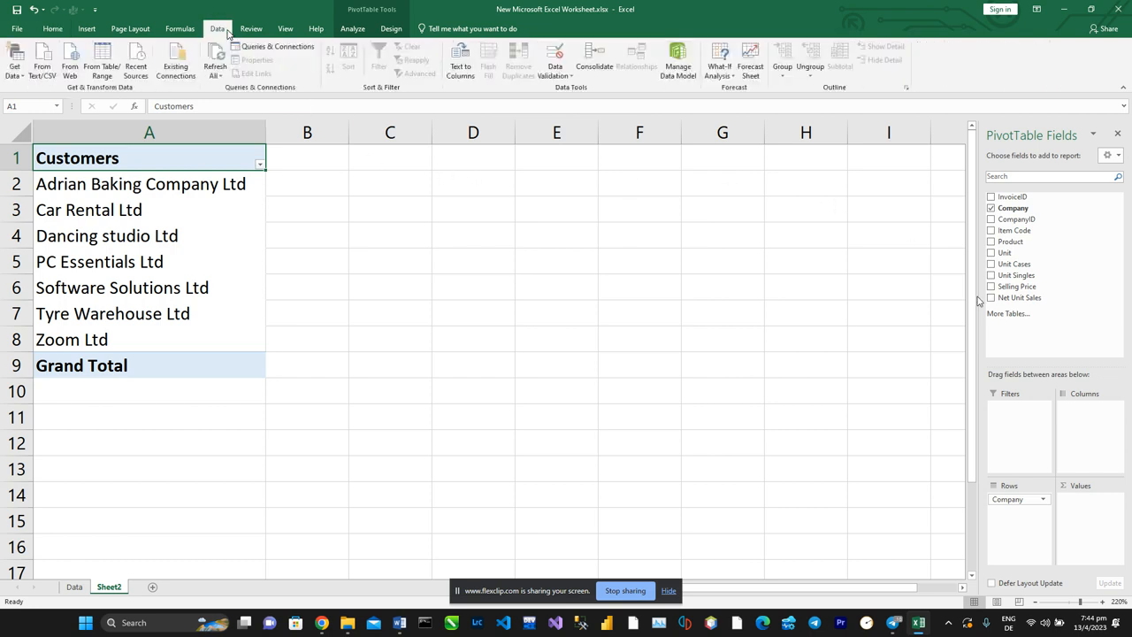
left_click(215, 58)
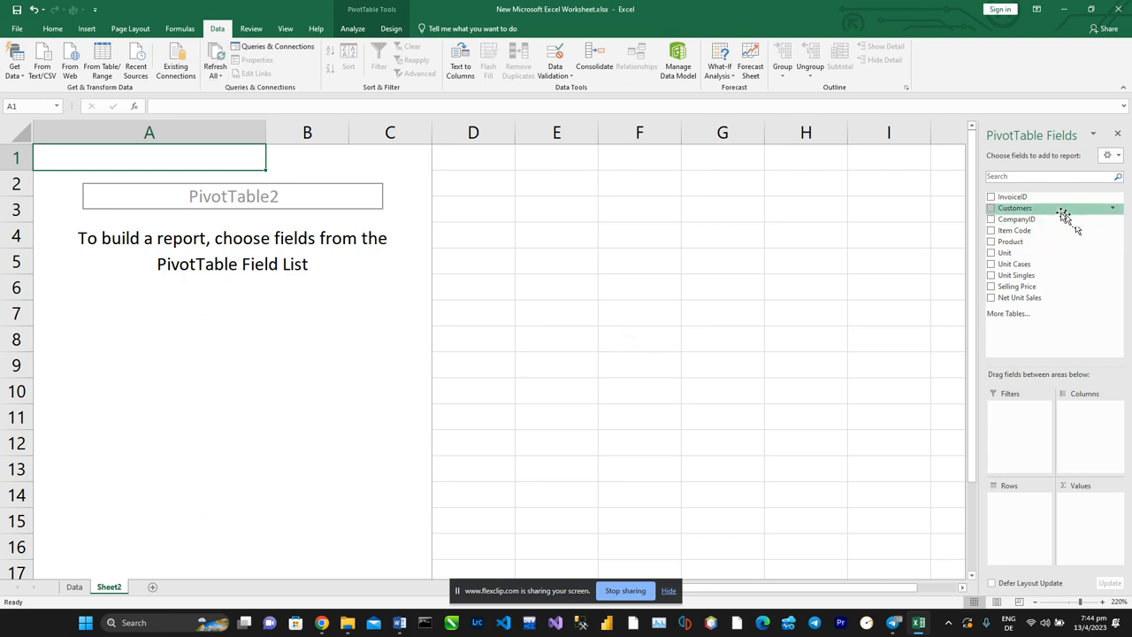
left_click_drag(1057, 215, 1030, 506)
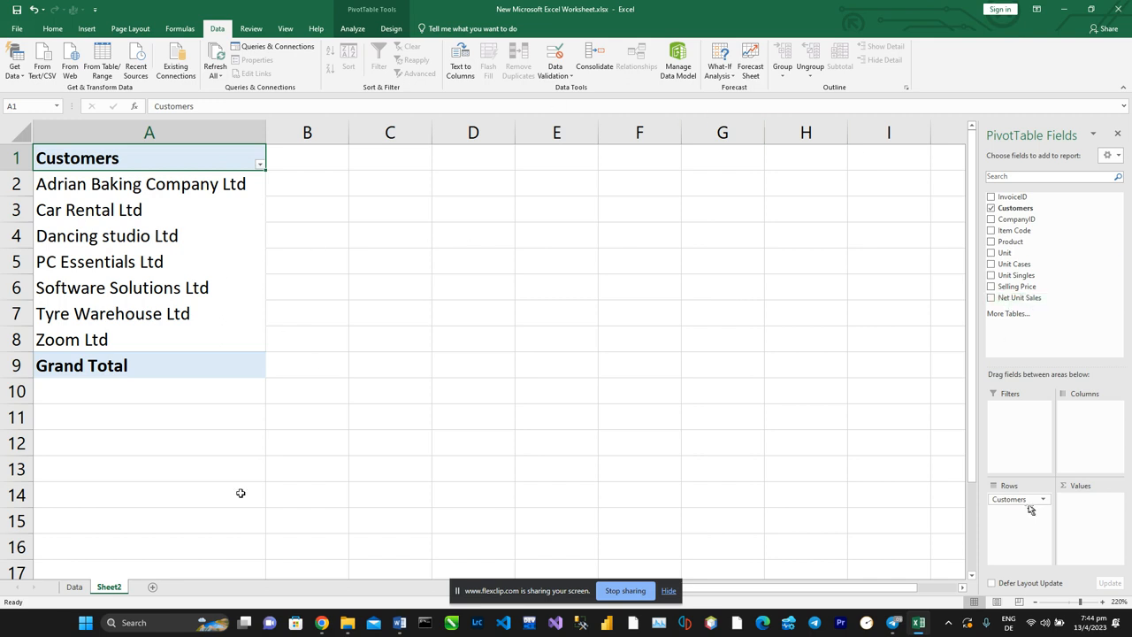
- Add the Net Unit Sales field to the values of the PivotTable on Sheet2
left_click(76, 587)
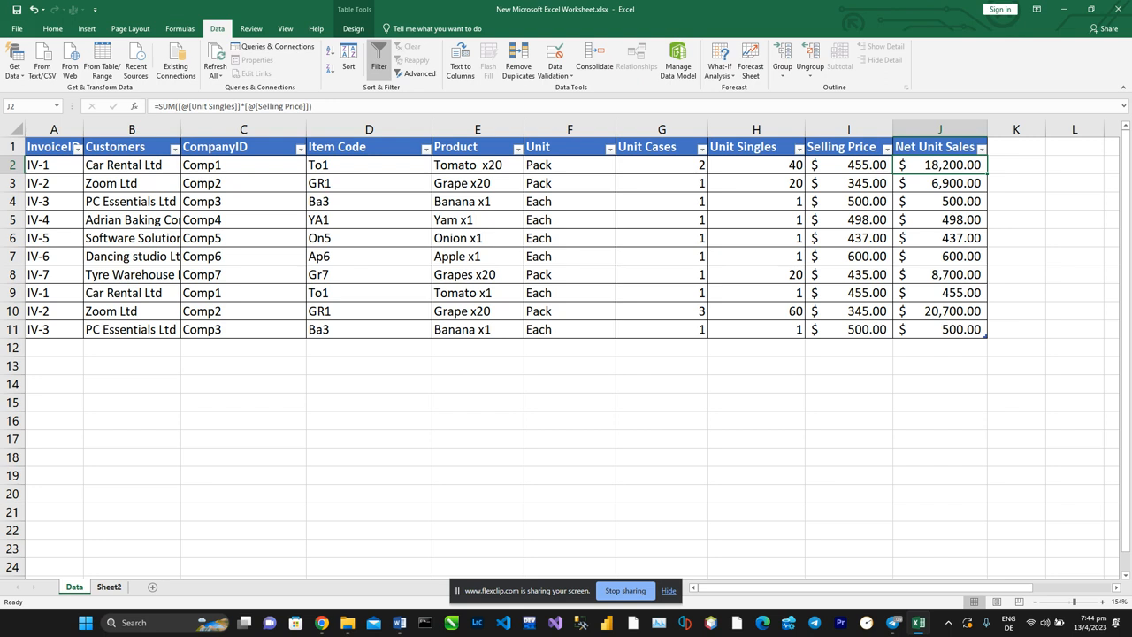
left_click(110, 587)
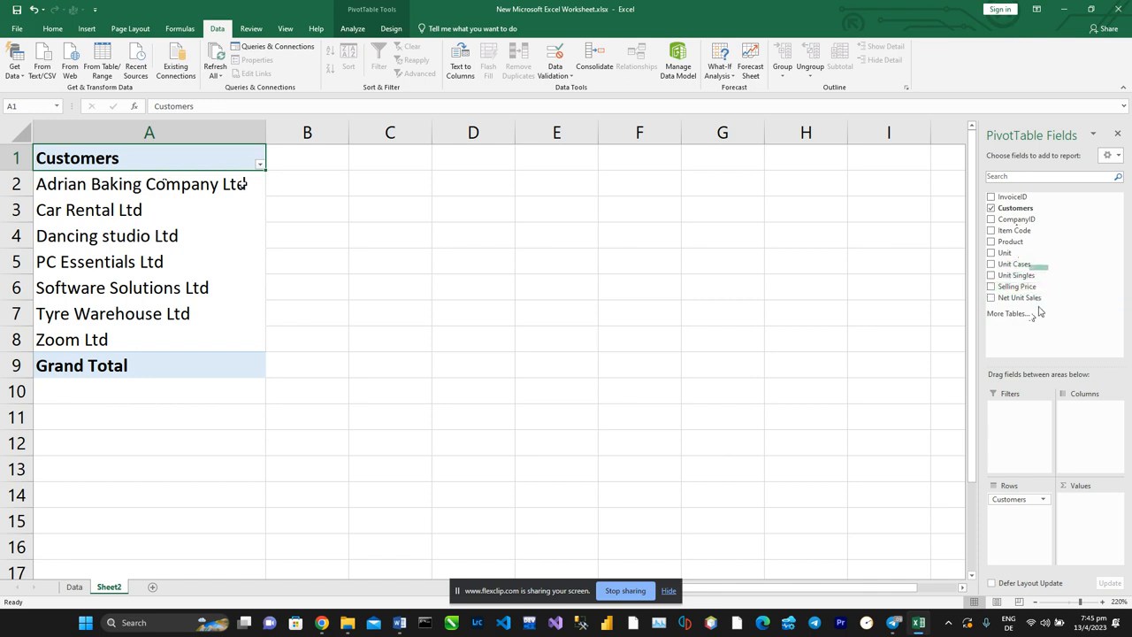
left_click_drag(1039, 308, 1090, 506)
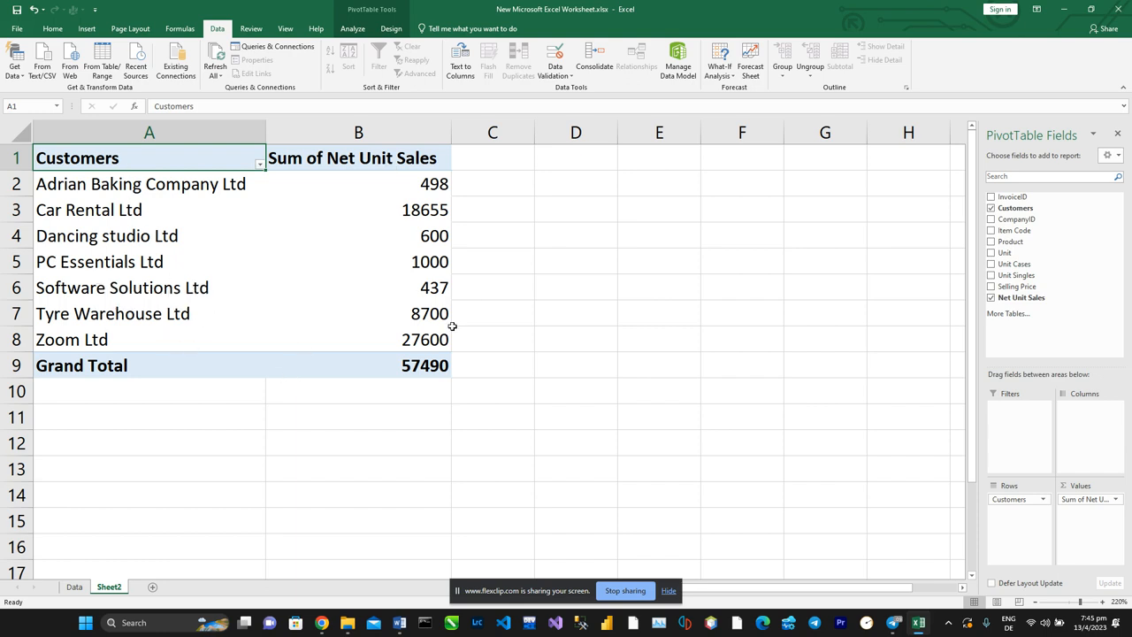
- Rename the Sum of Net Unit Sales heading in B1 to Net Unit Sales, with a leading space to avoid the duplicate field name
left_click(409, 166)
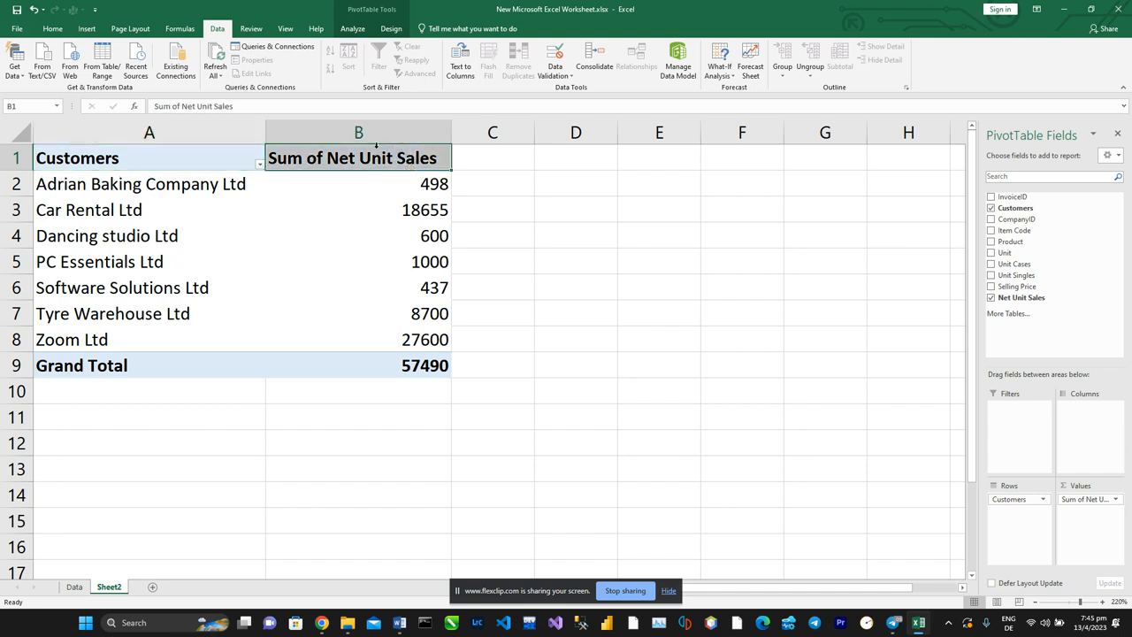
left_click(184, 105)
left_click_drag(186, 105, 143, 107)
key("BackSpace")
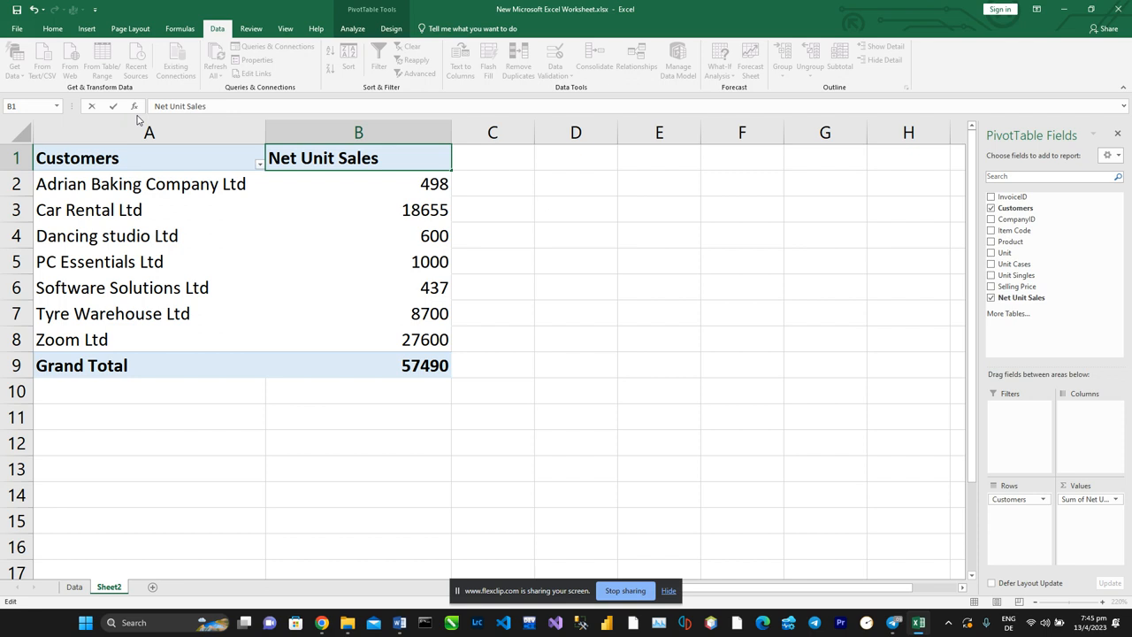
key("Return")
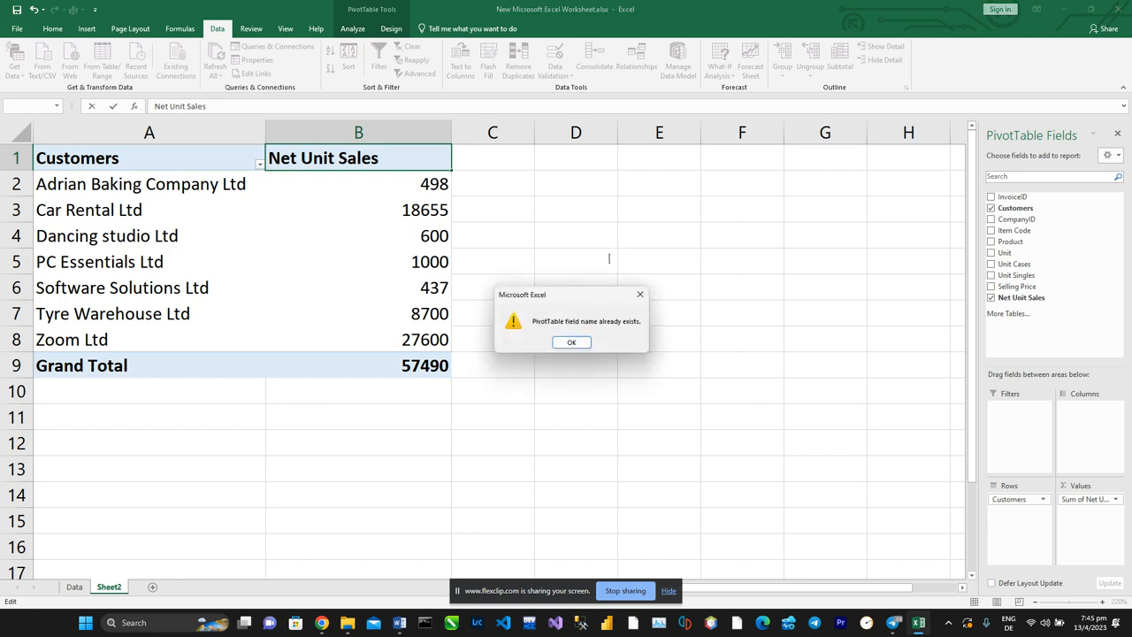
left_click(579, 342)
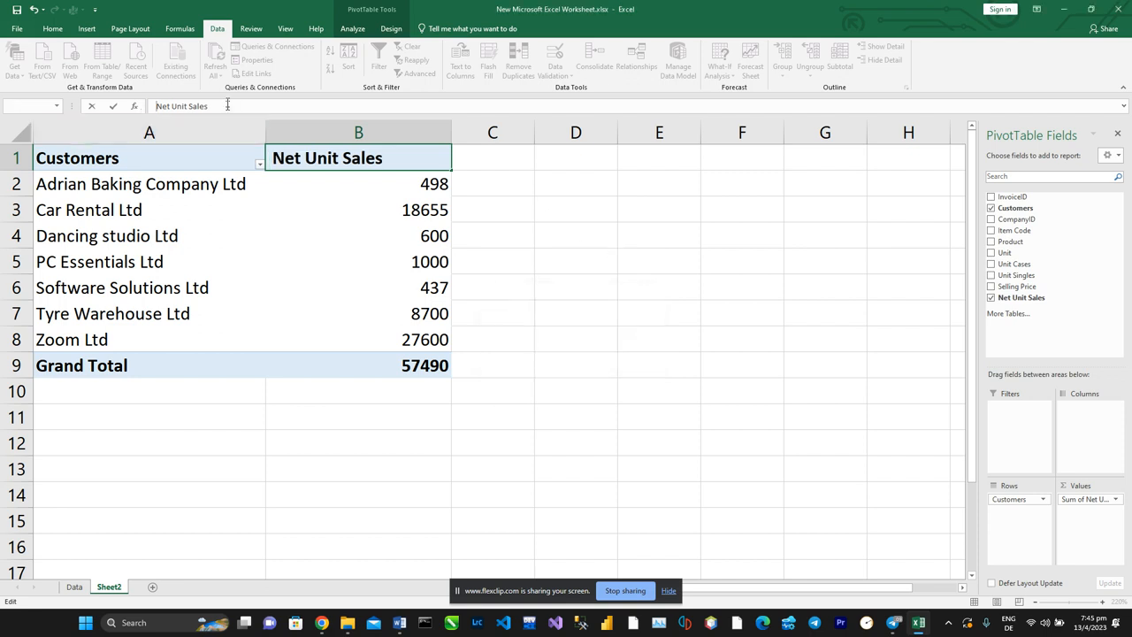
left_click(522, 276)
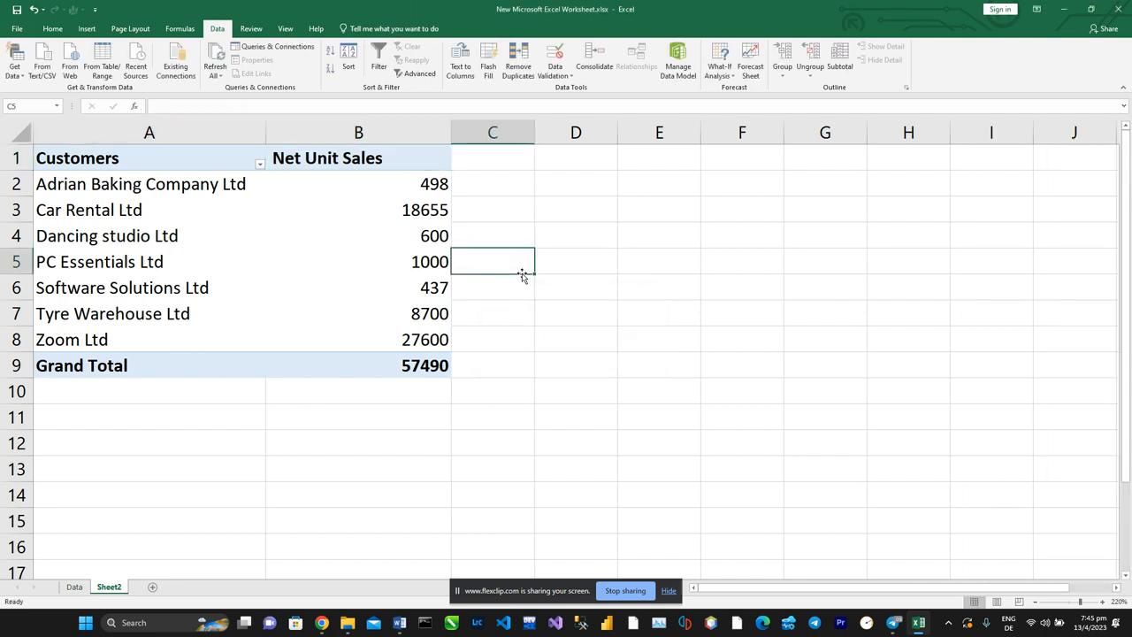
left_click(392, 309)
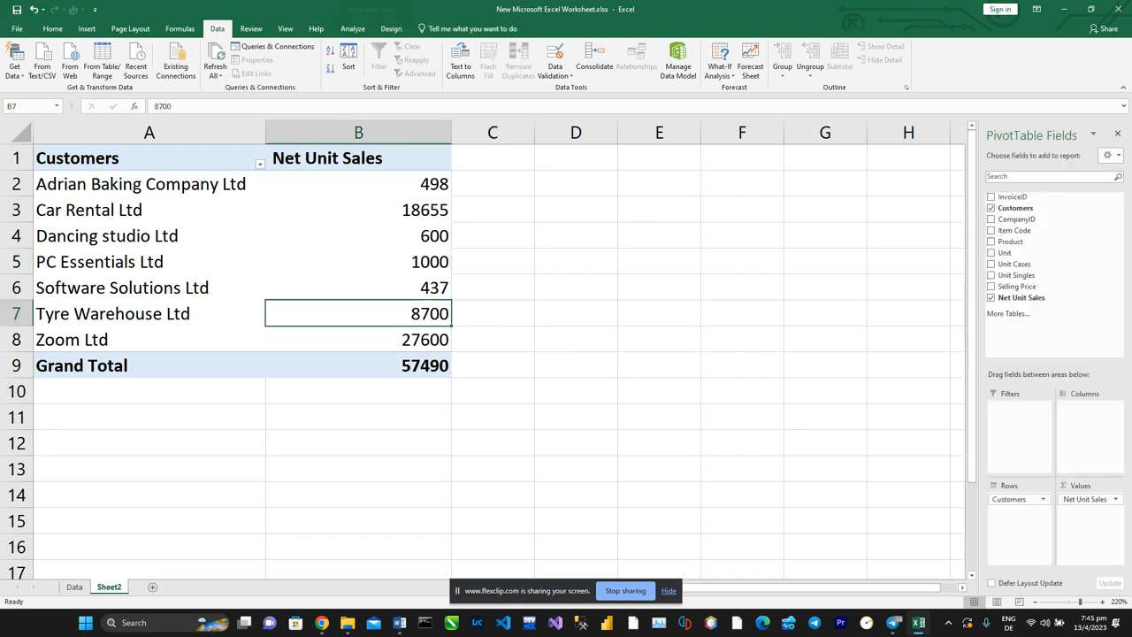
- Apply the dollar Accounting format to the PivotTable's net unit sales values and grand total in B2:B9
double_click(382, 158)
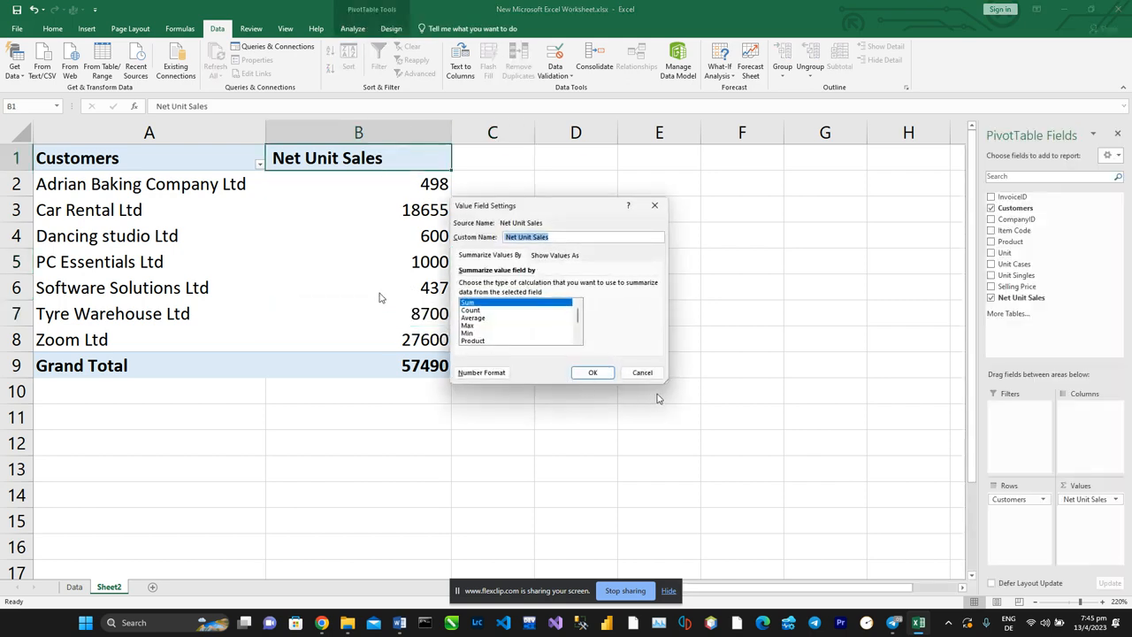
left_click(642, 372)
left_click_drag(379, 183, 391, 357)
left_click(55, 29)
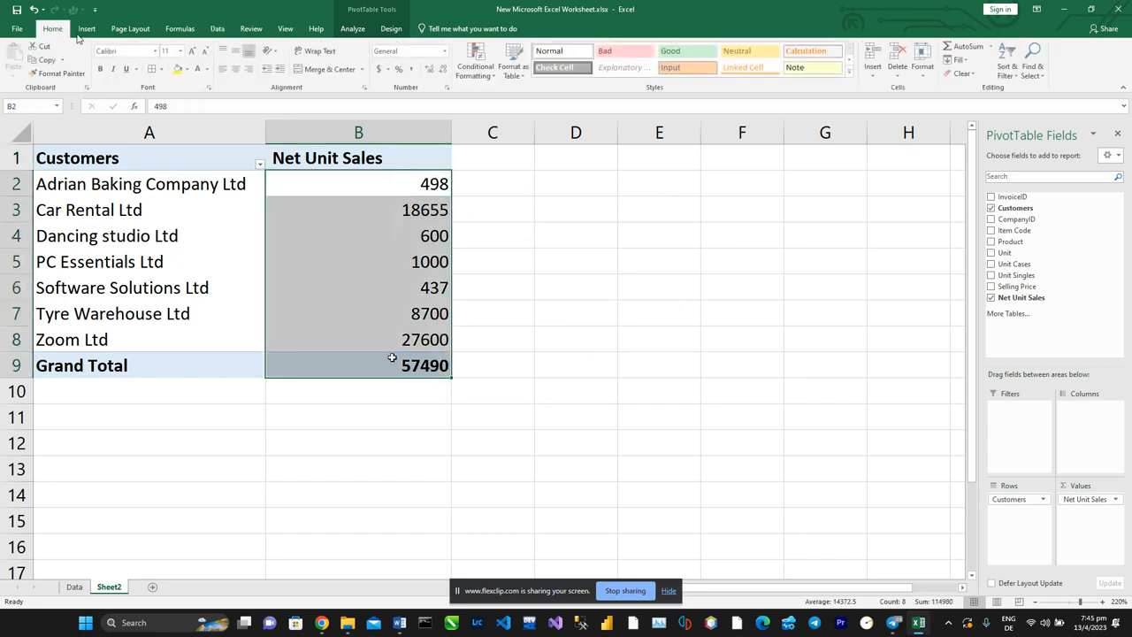
left_click(380, 69)
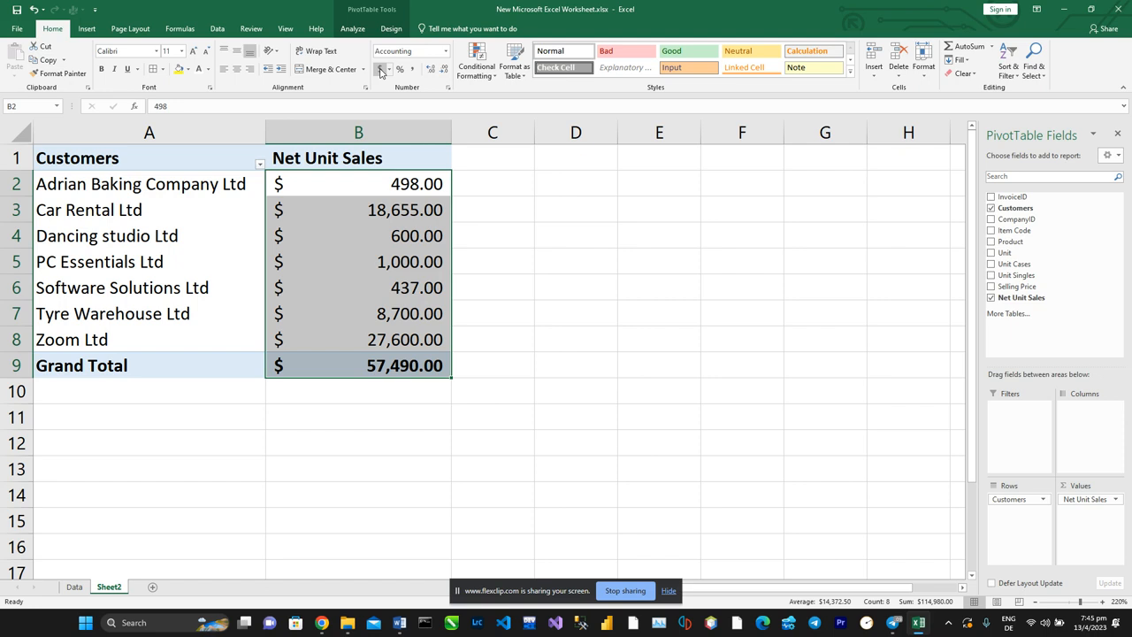
left_click(584, 240)
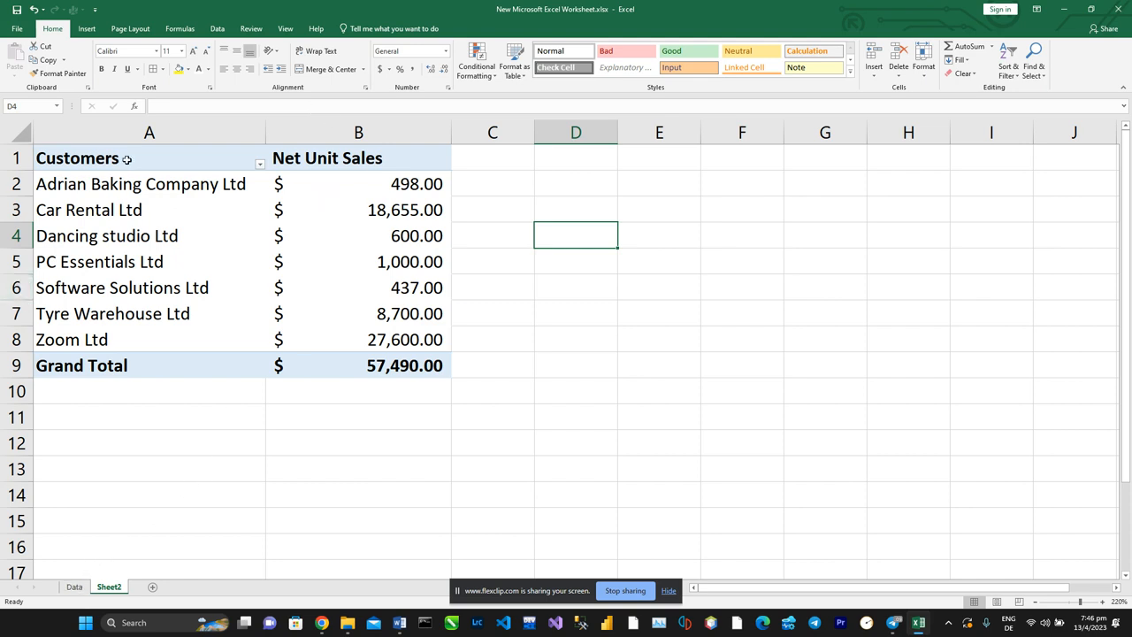
- Filter the Customers column on the Data sheet to show only Adrian Baking Company Ltd
left_click(79, 592)
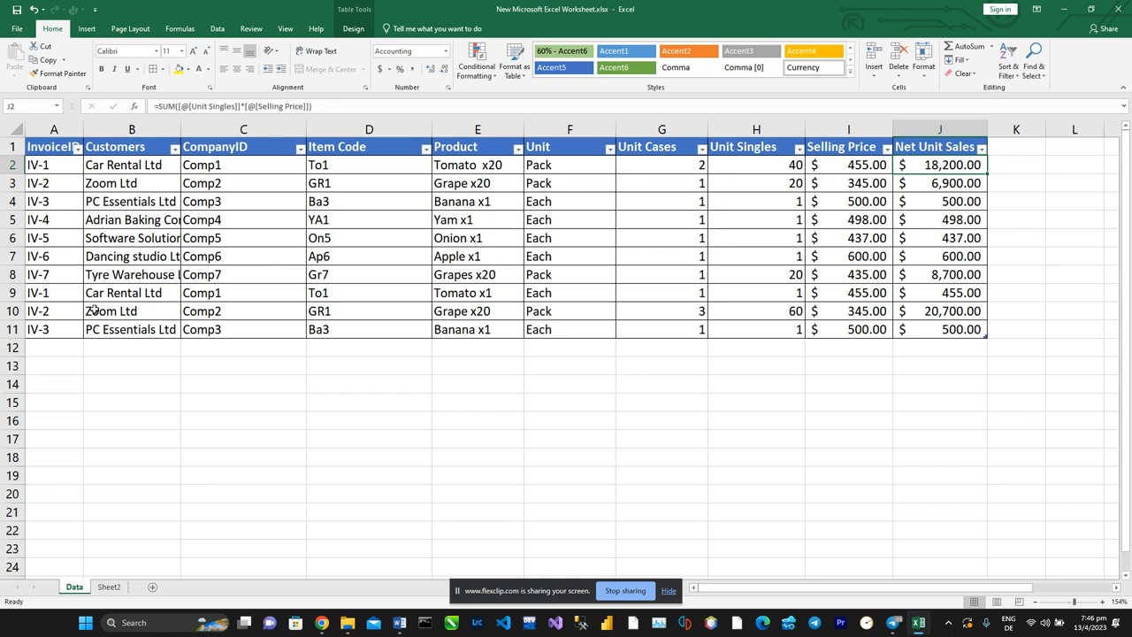
left_click(977, 219)
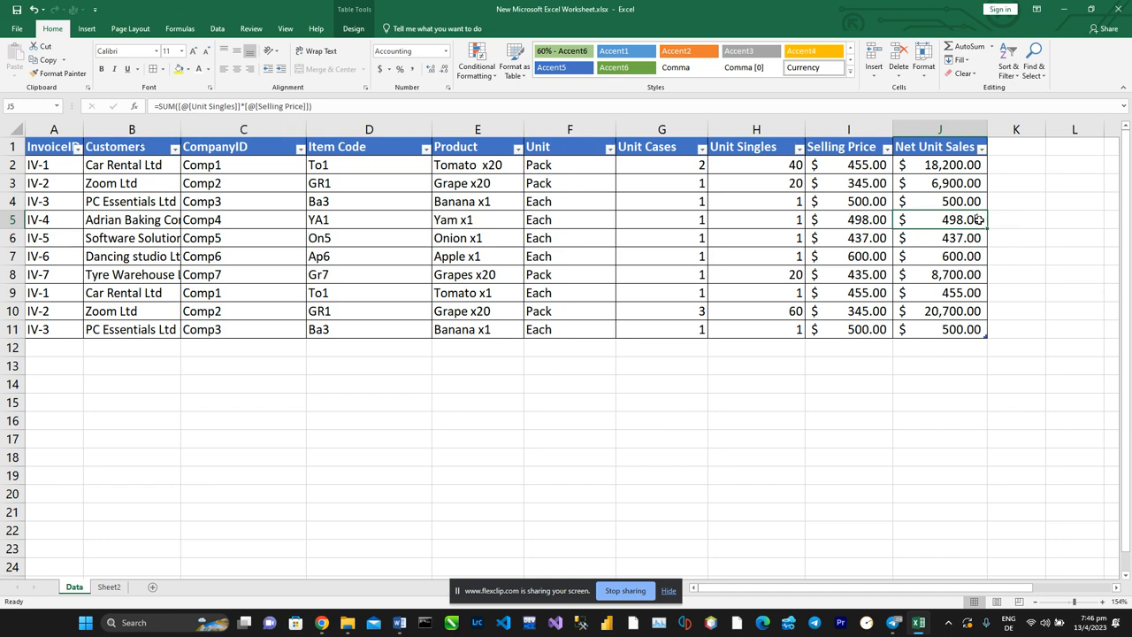
left_click(176, 148)
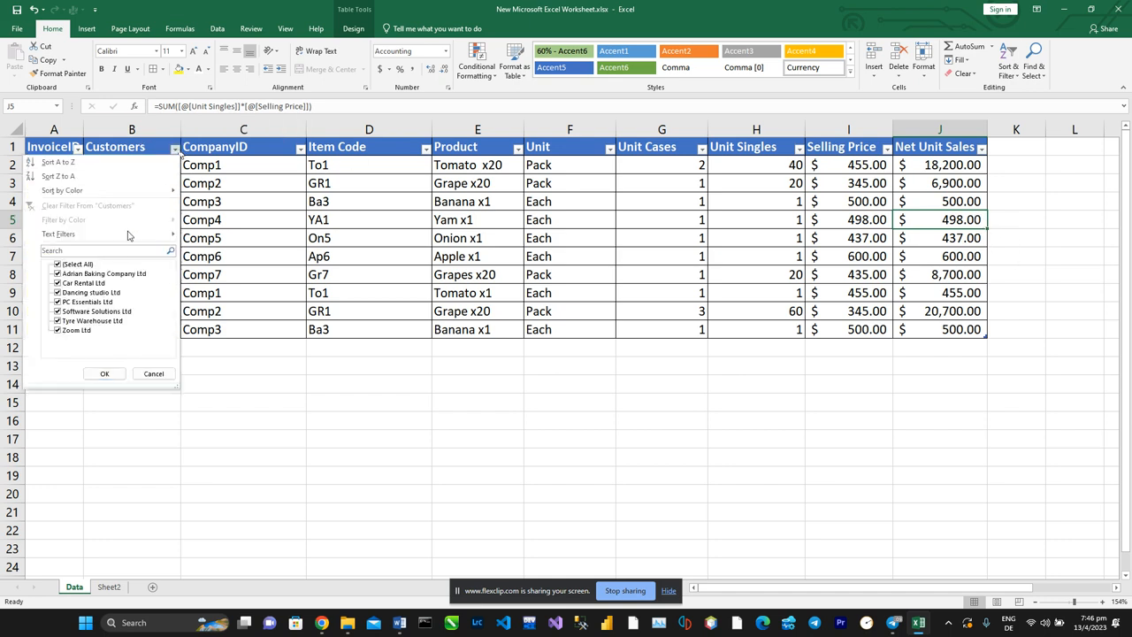
left_click(64, 267)
left_click(57, 273)
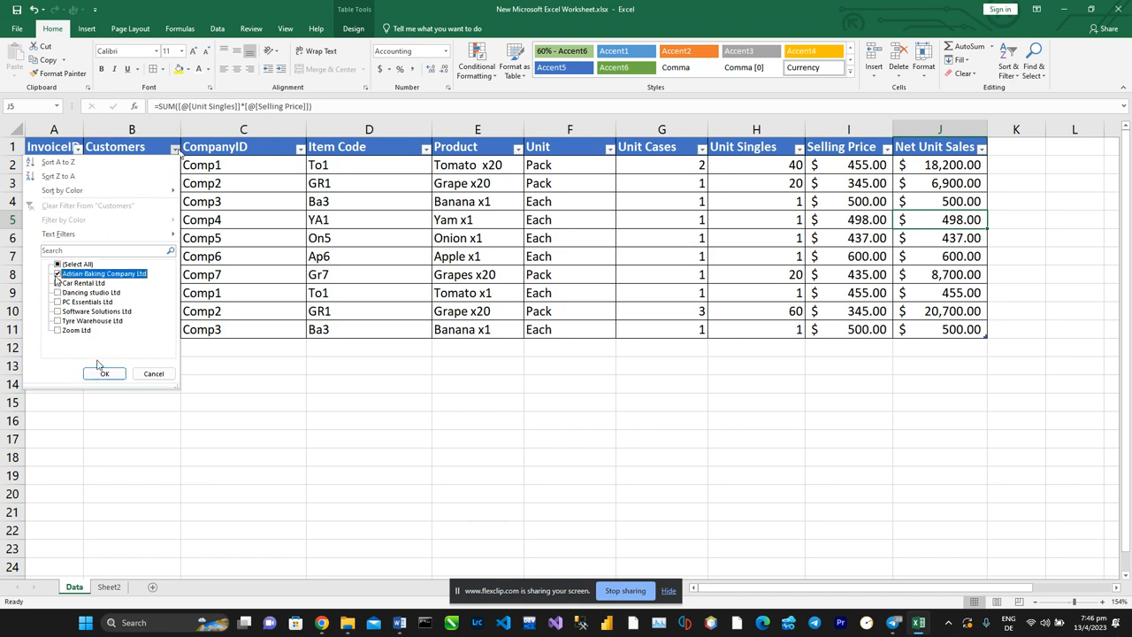
left_click(104, 373)
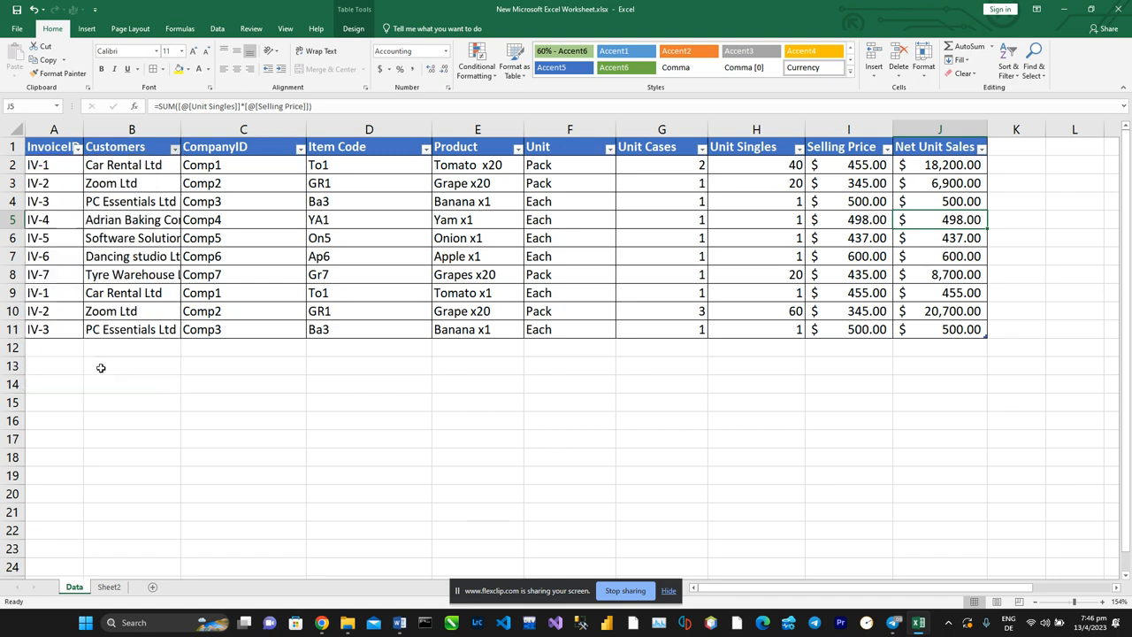
- Restore all customers in the Data sheet's Customers filter and return to Sheet2
left_click(175, 149)
left_click(58, 264)
left_click(104, 369)
left_click(110, 587)
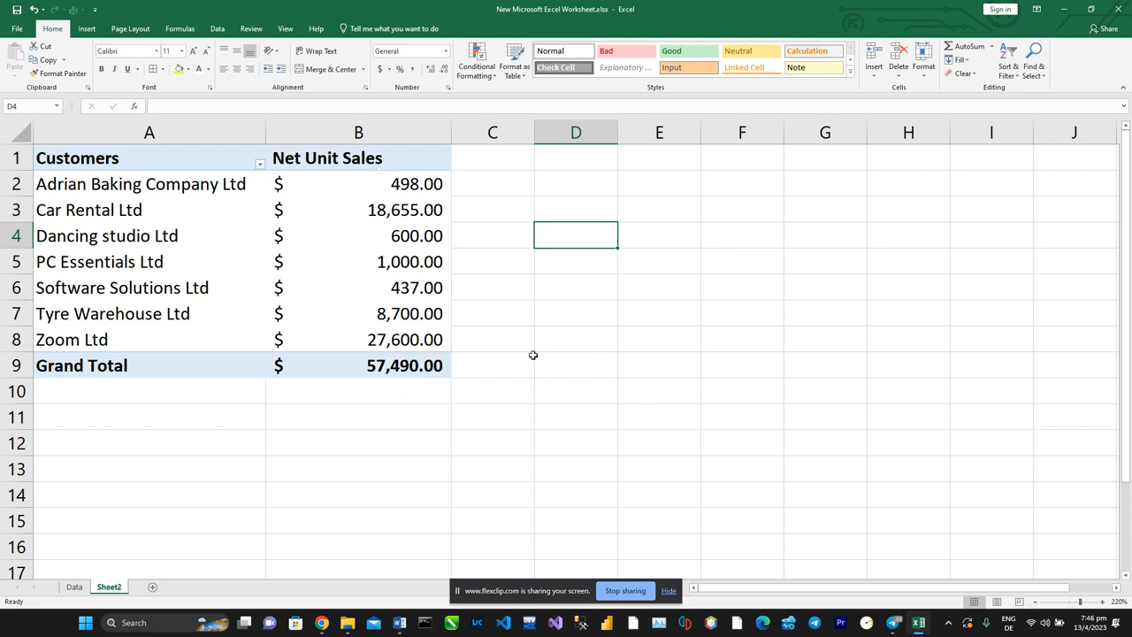
- Add the Unit Cases and Unit Singles fields to the PivotTable values below Net Unit Sales
left_click(359, 269)
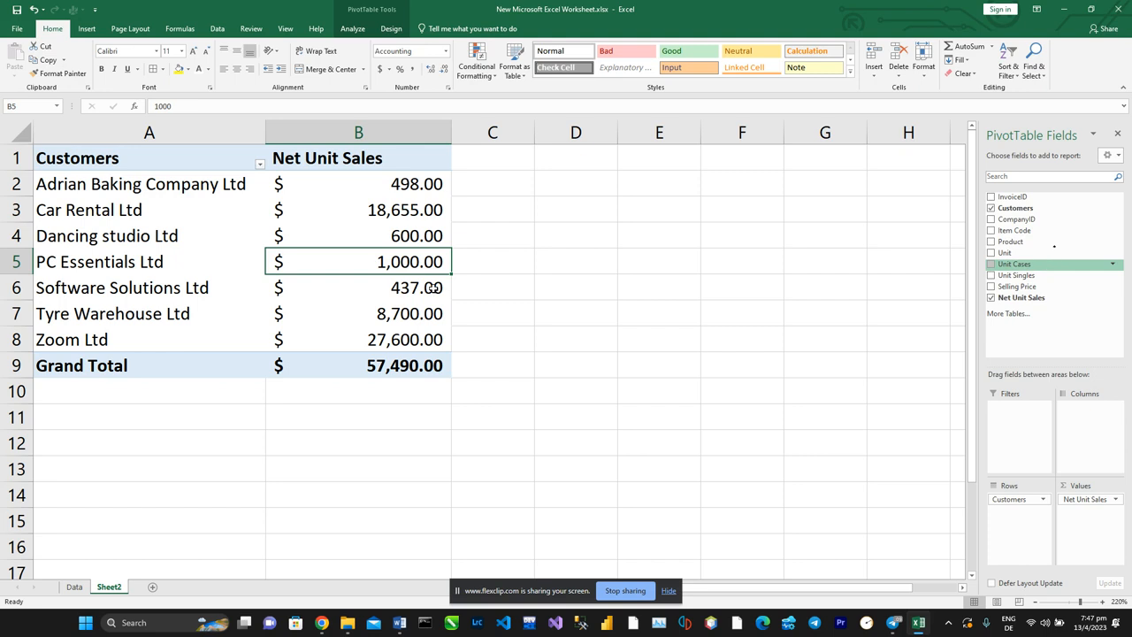
left_click_drag(1047, 264, 1083, 502)
left_click_drag(1017, 275, 1079, 520)
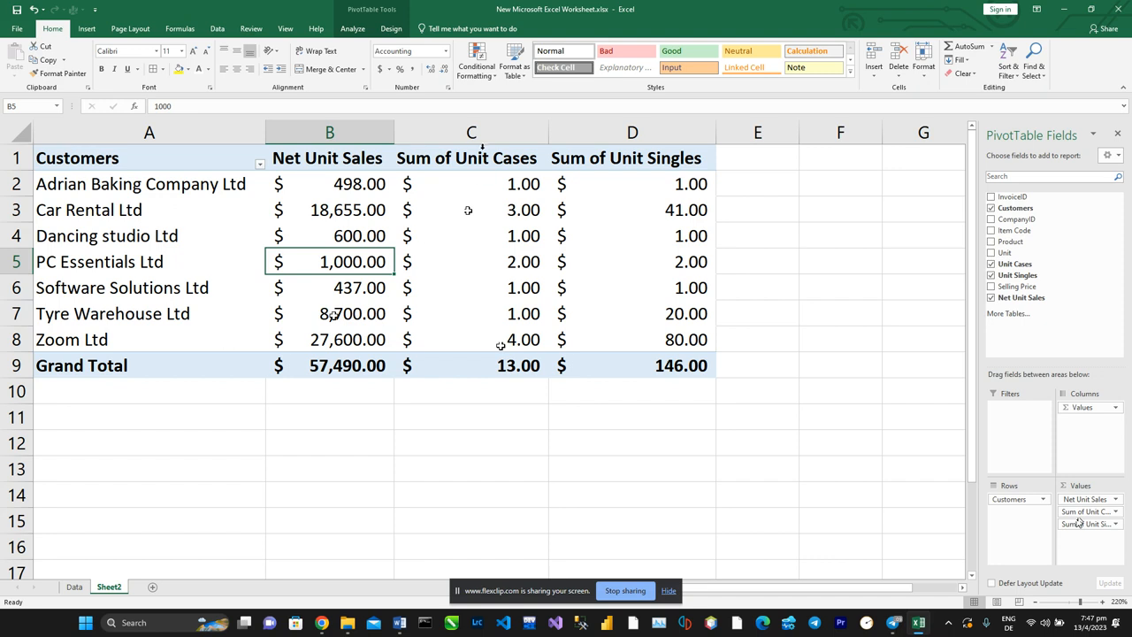
- Check the source columns on the Data sheet, and set the PivotTable's Sum of Unit Cases values in C2:C9 to General number format
left_click(74, 587)
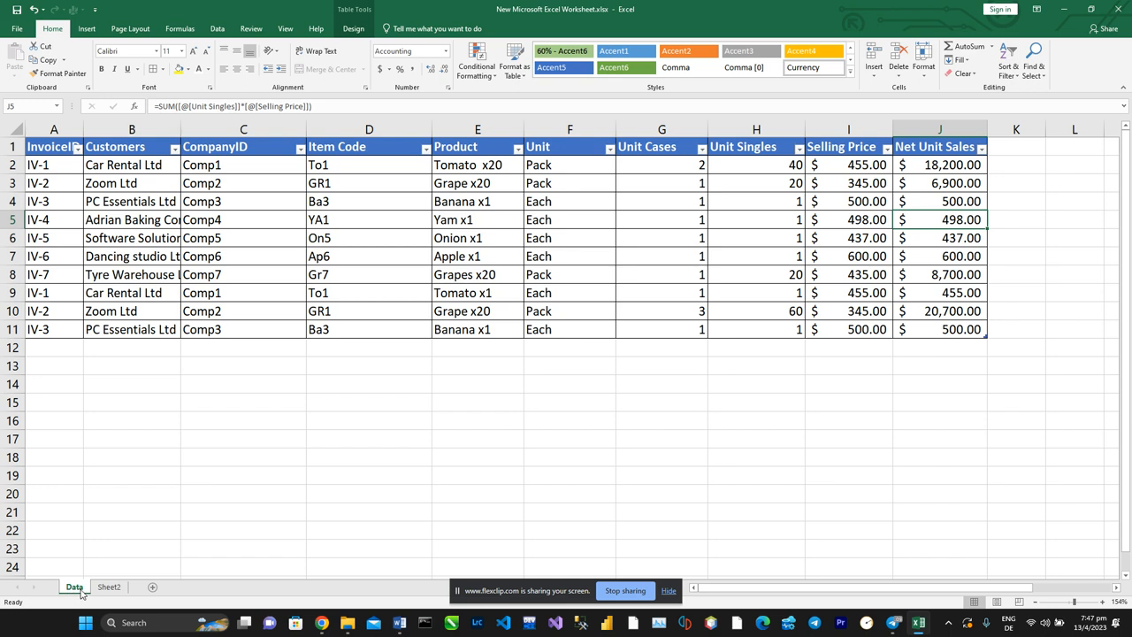
left_click(102, 588)
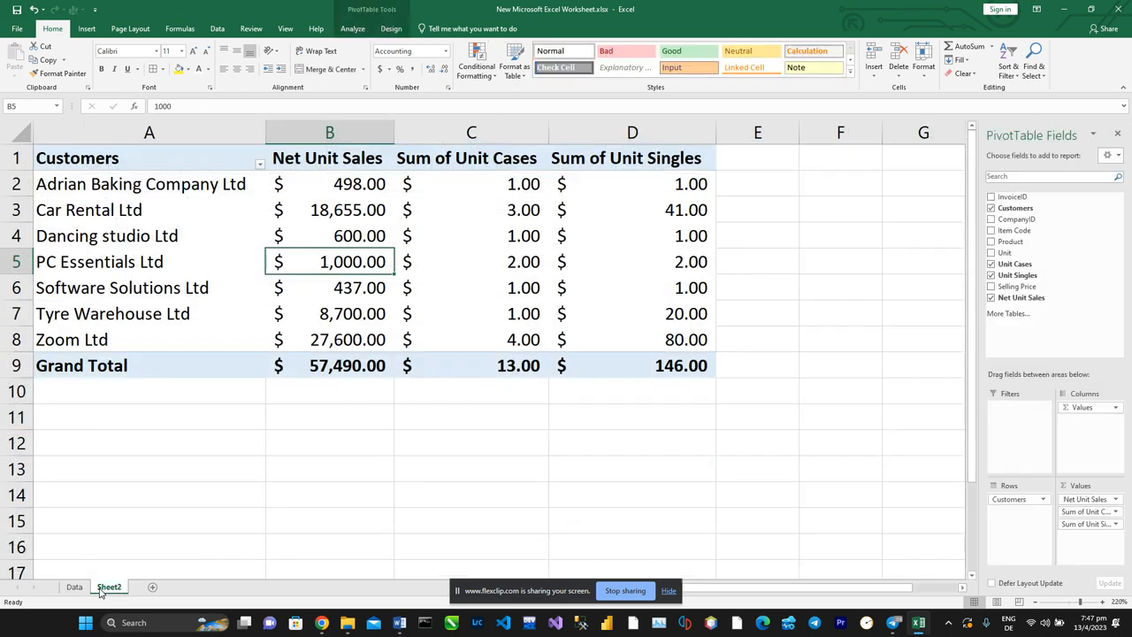
left_click(505, 422)
left_click(505, 183)
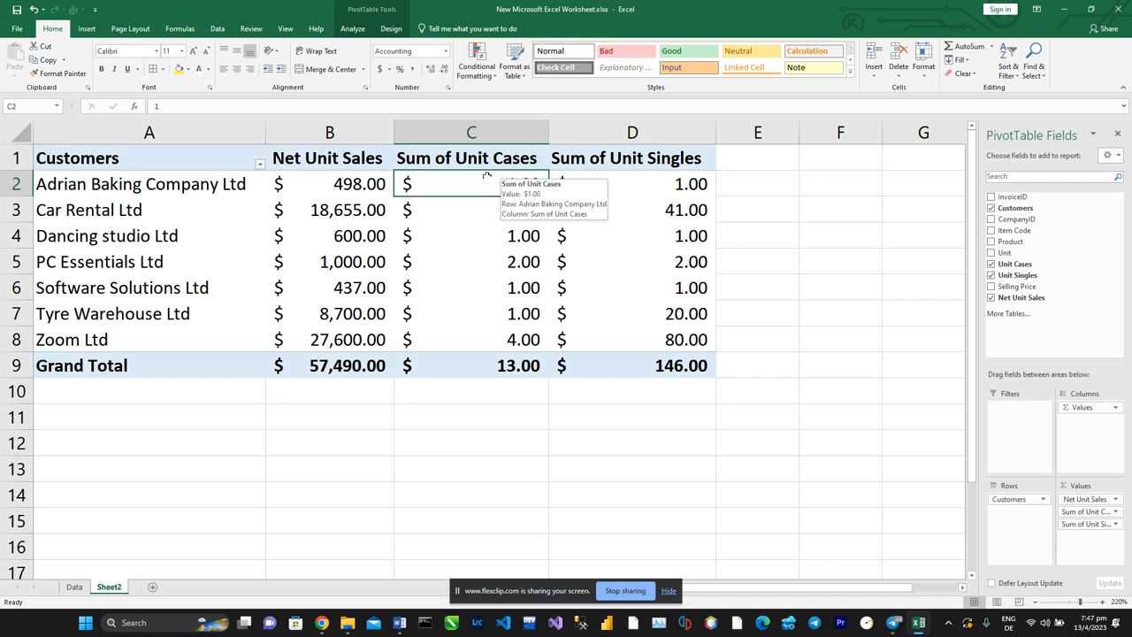
left_click(460, 130)
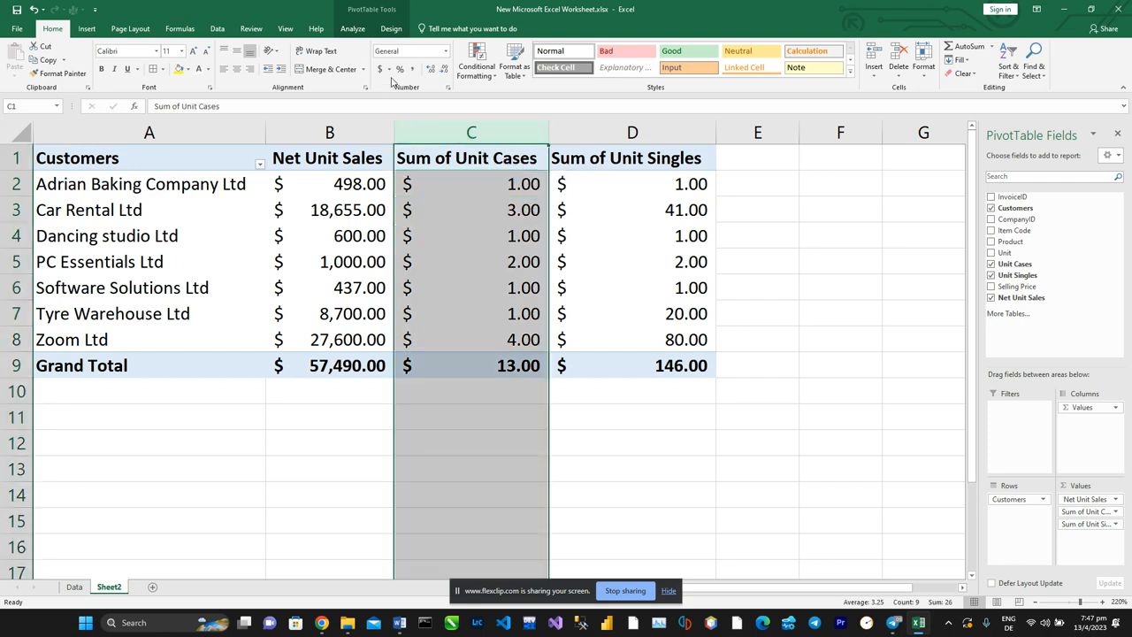
left_click(486, 310)
left_click_drag(494, 188, 495, 365)
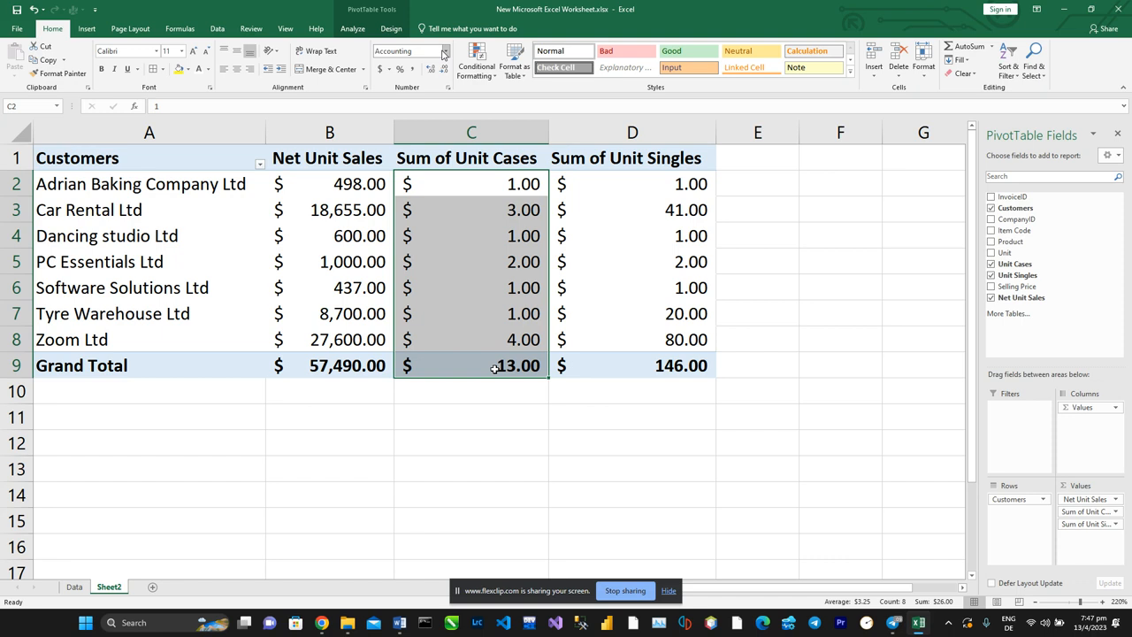
left_click(443, 54)
left_click(433, 69)
- Set the Sum of Unit Singles values in D2:D9 to General number format
left_click_drag(603, 179, 624, 365)
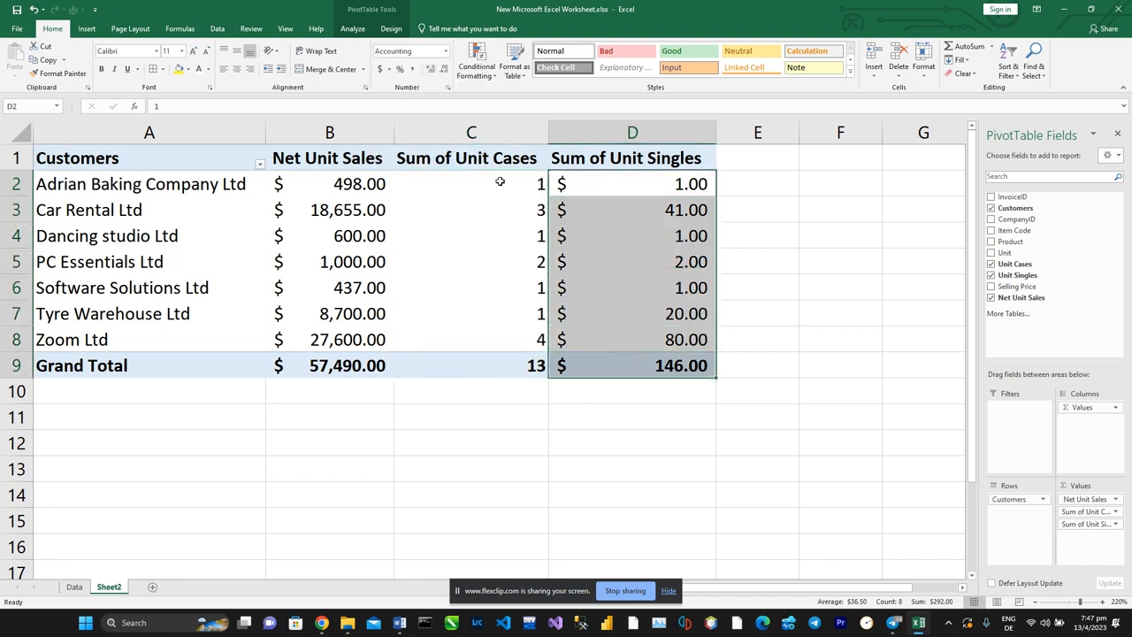
left_click(445, 54)
left_click(431, 71)
left_click(828, 281)
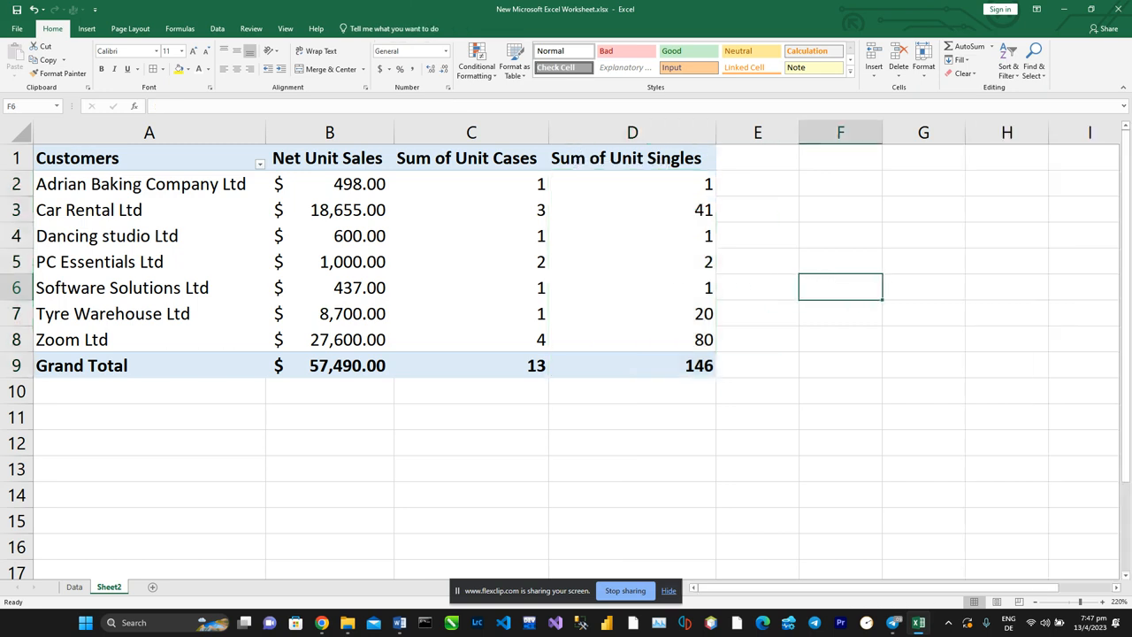
- Rename the headings in C1 and D1 to Unit Cases and Unit Singles, each keeping a leading space
left_click(485, 164)
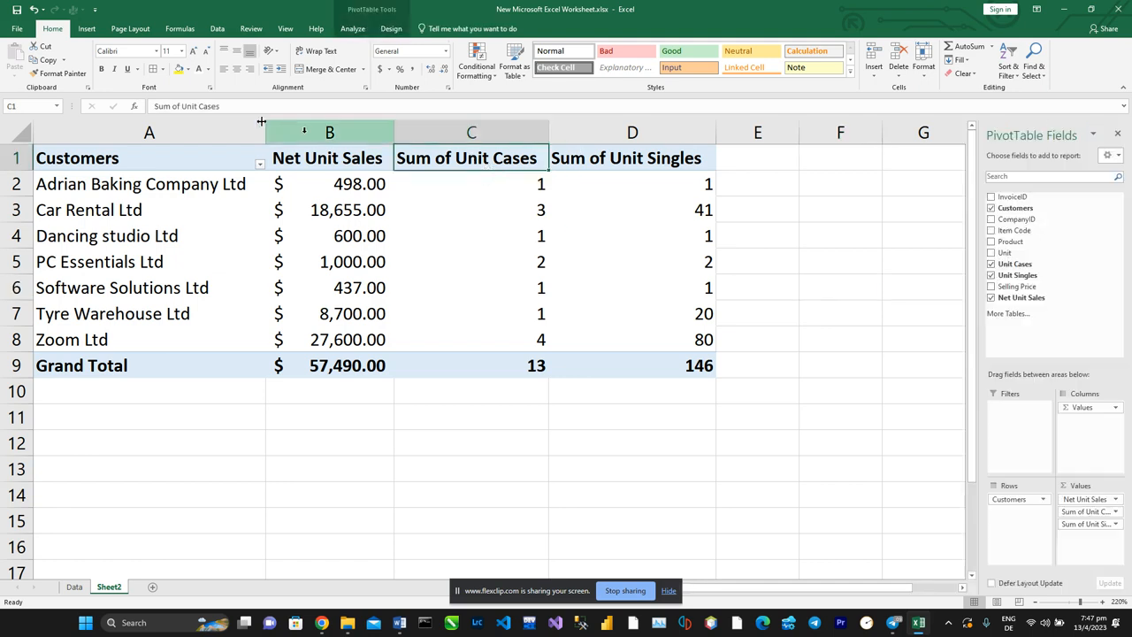
left_click_drag(180, 105, 153, 105)
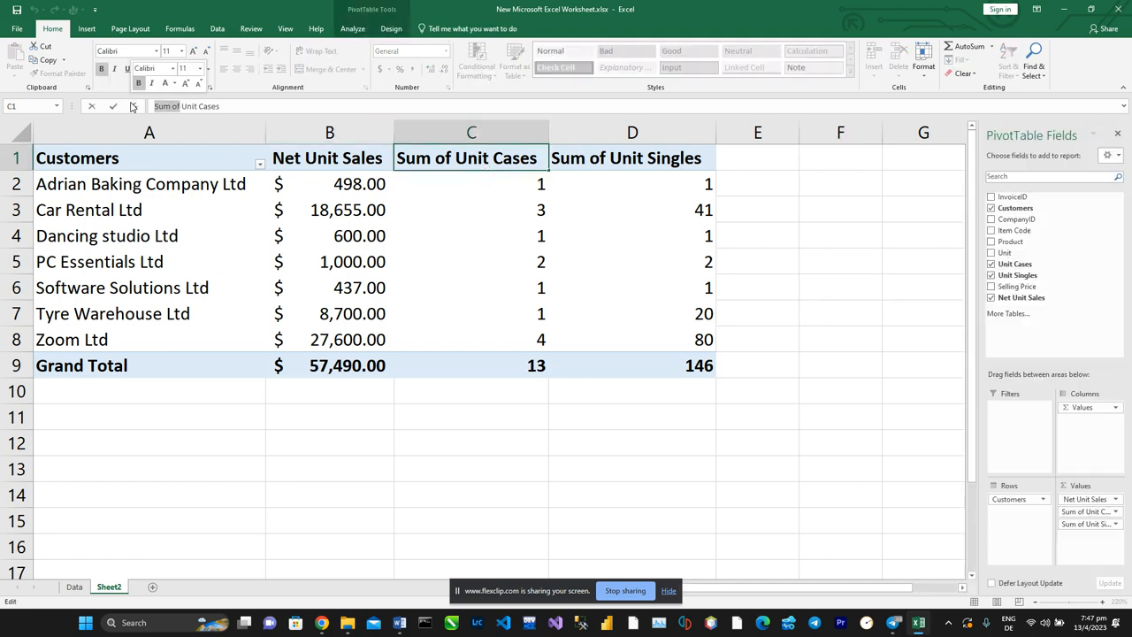
key("BackSpace")
left_click(571, 155)
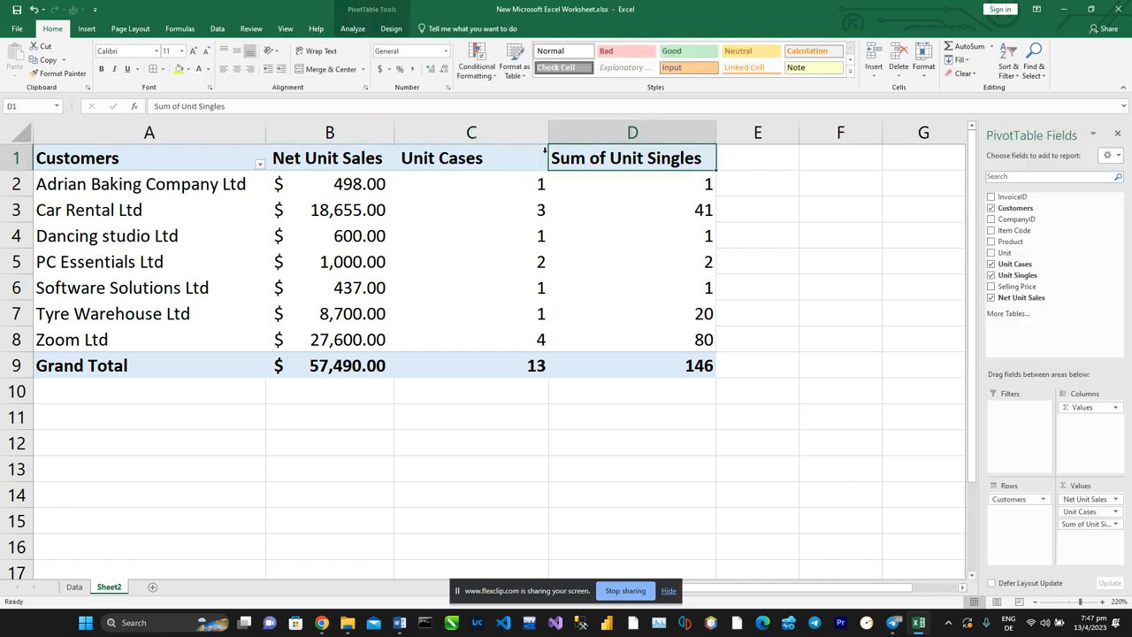
left_click_drag(180, 106, 152, 106)
key("BackSpace")
left_click(791, 177)
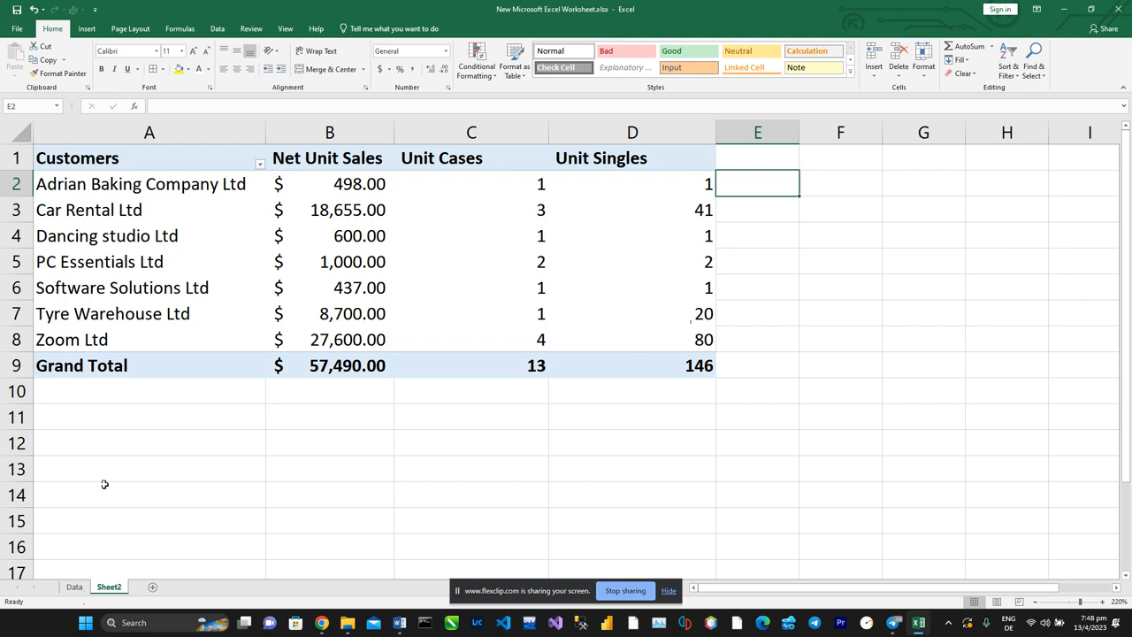
- Filter the Customers column on the Data sheet to show only Zoom Ltd
left_click(710, 342)
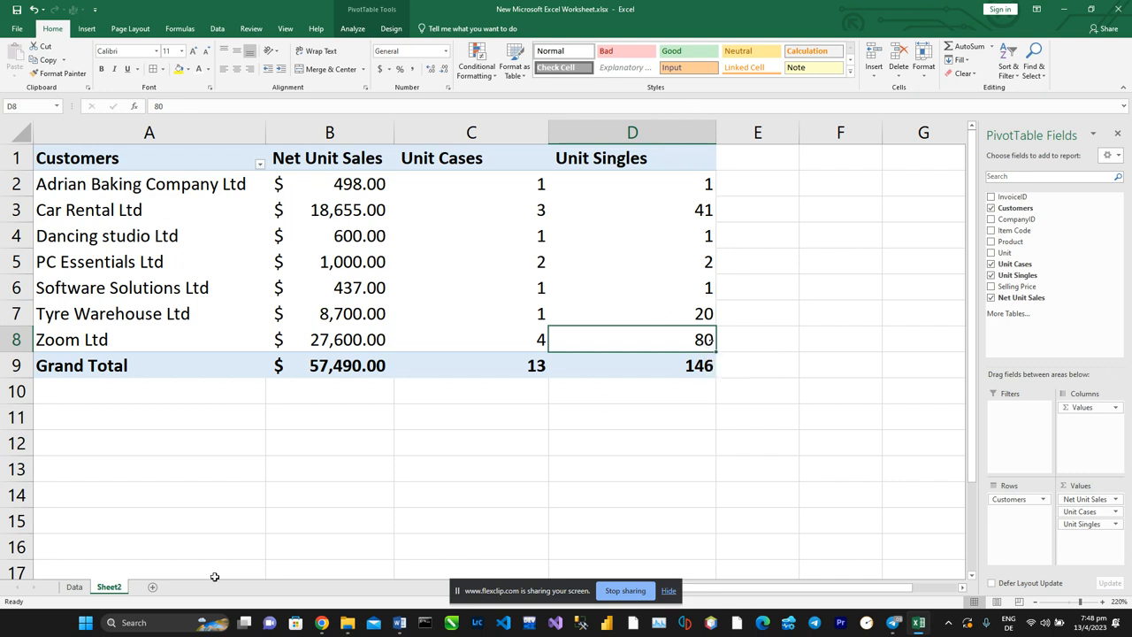
left_click(78, 587)
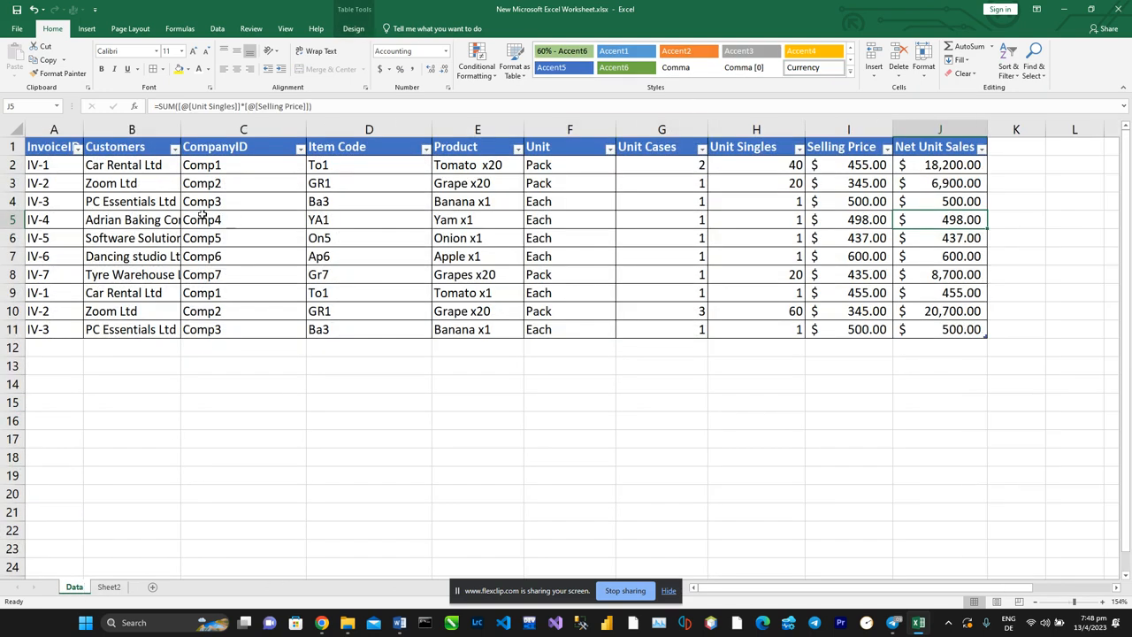
left_click(174, 149)
left_click(59, 264)
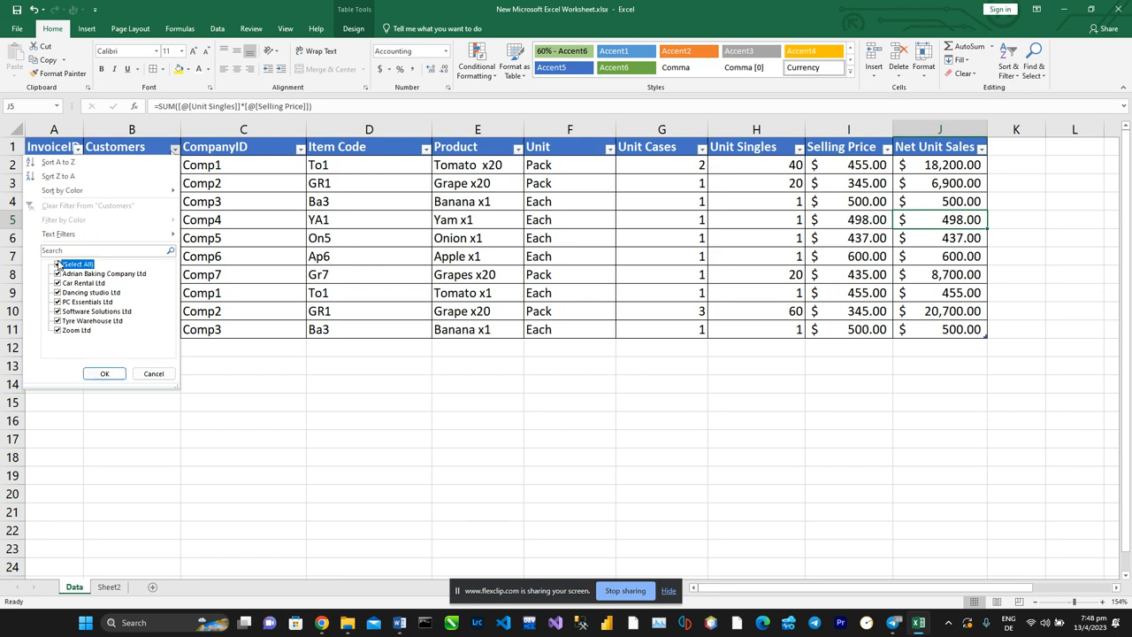
left_click(59, 330)
left_click(104, 373)
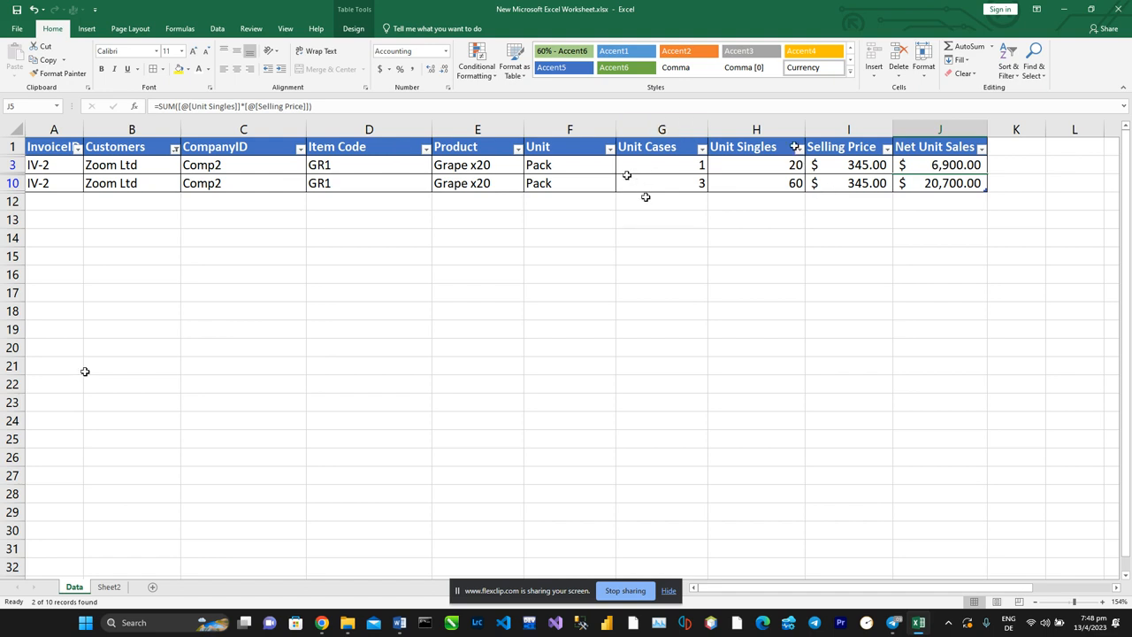
- Compare Zoom Ltd's Unit Cases value in the Sheet2 PivotTable with the filtered rows on the Data sheet
left_click(109, 587)
left_click(530, 341)
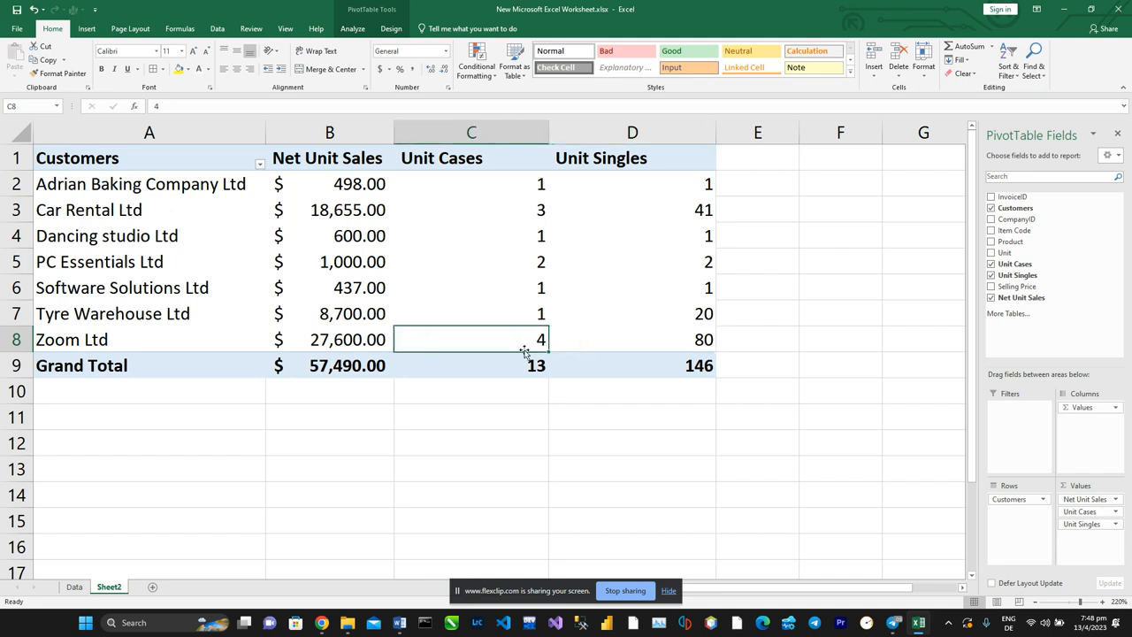
left_click(74, 587)
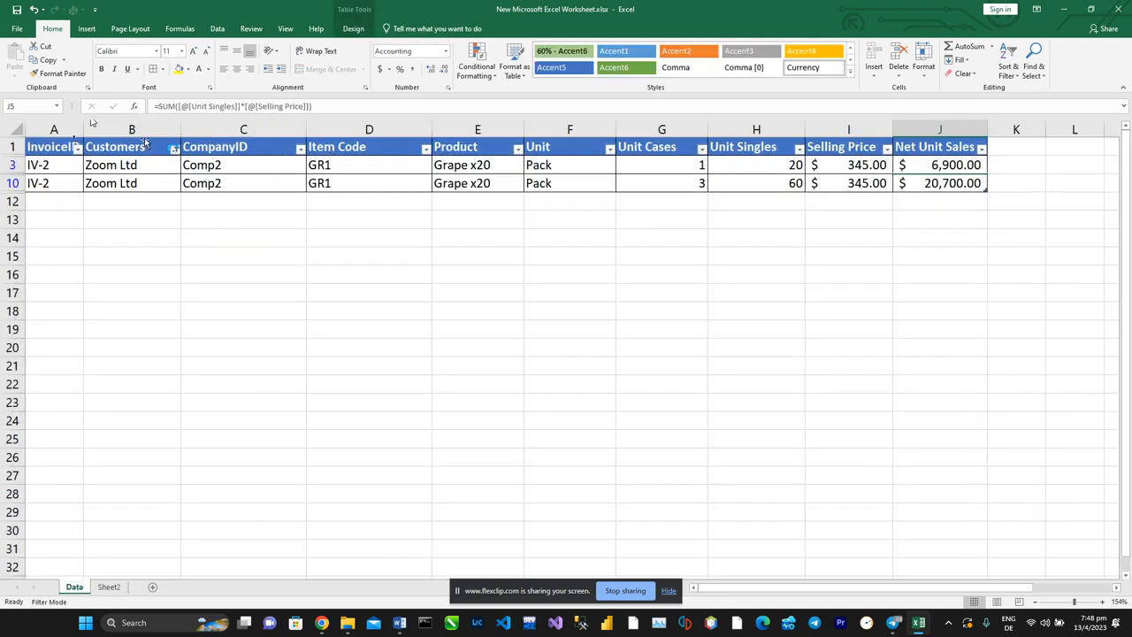
- Show all customers again in the Data sheet's Customers filter and return to Sheet2
left_click(175, 150)
left_click(58, 264)
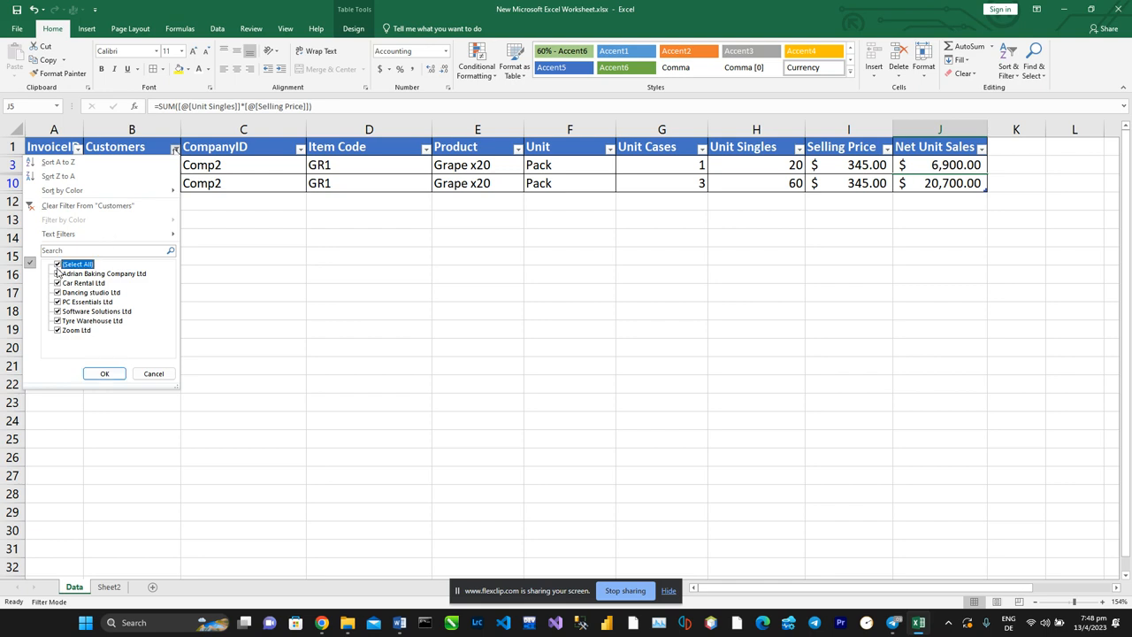
left_click(105, 373)
left_click(109, 587)
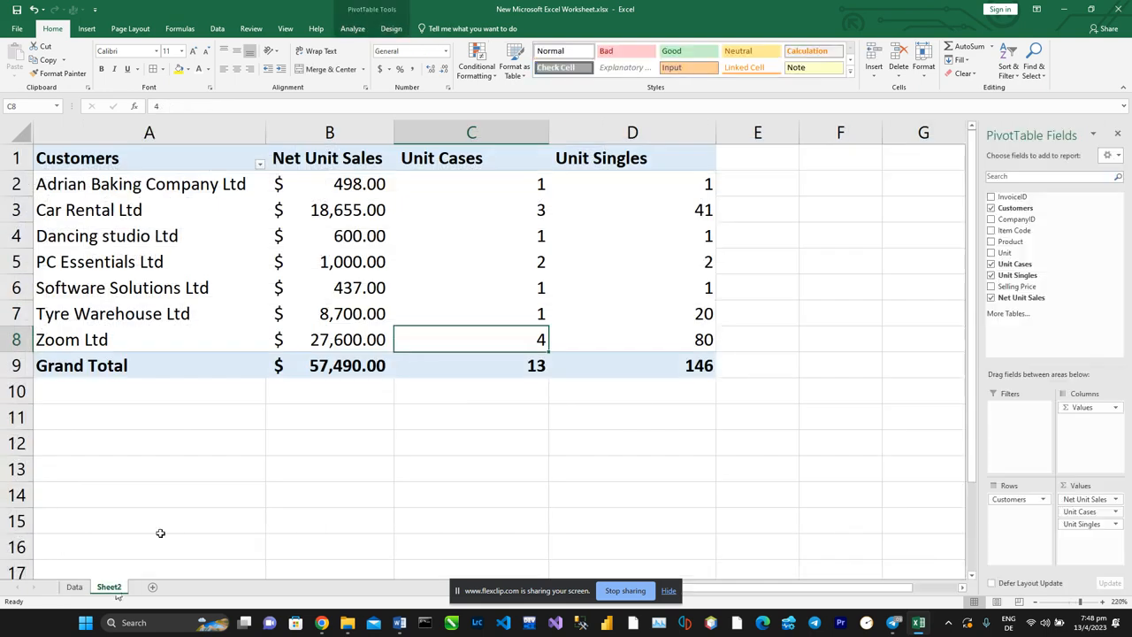
left_click(479, 459)
left_click(993, 305)
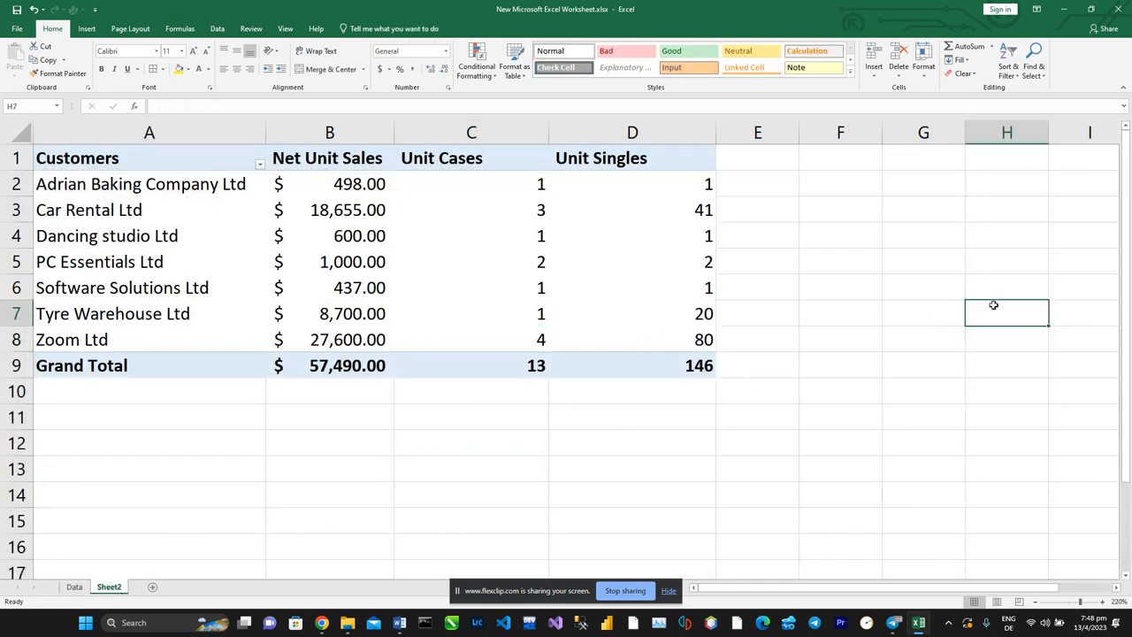
left_click(783, 259)
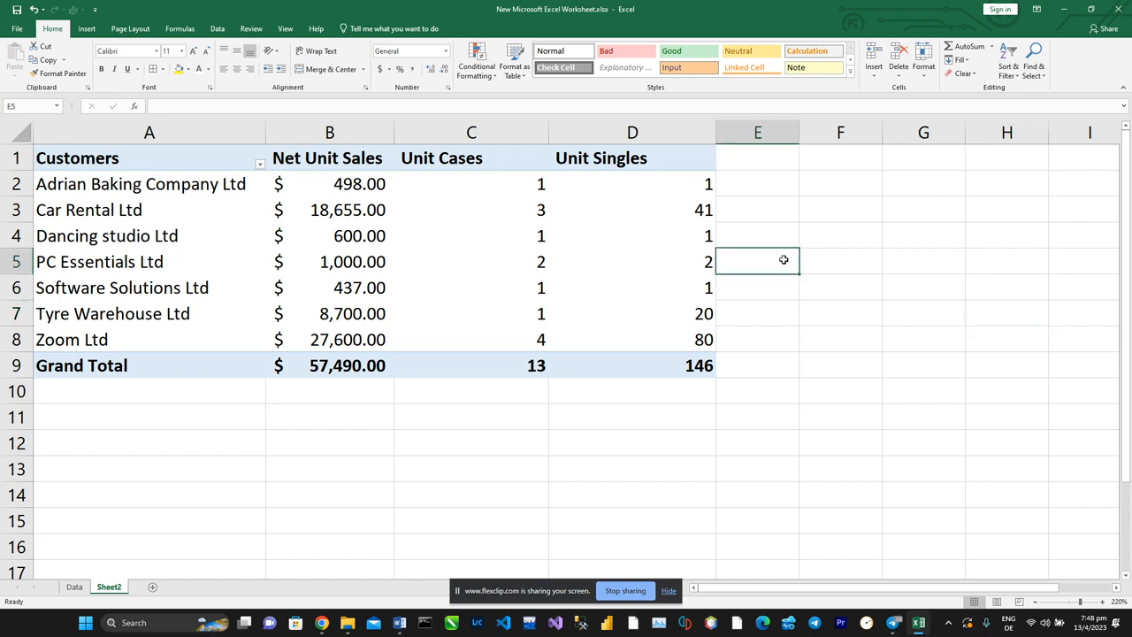
- Try the Customers field as a PivotTable report filter and move it back to the rows
left_click(621, 262)
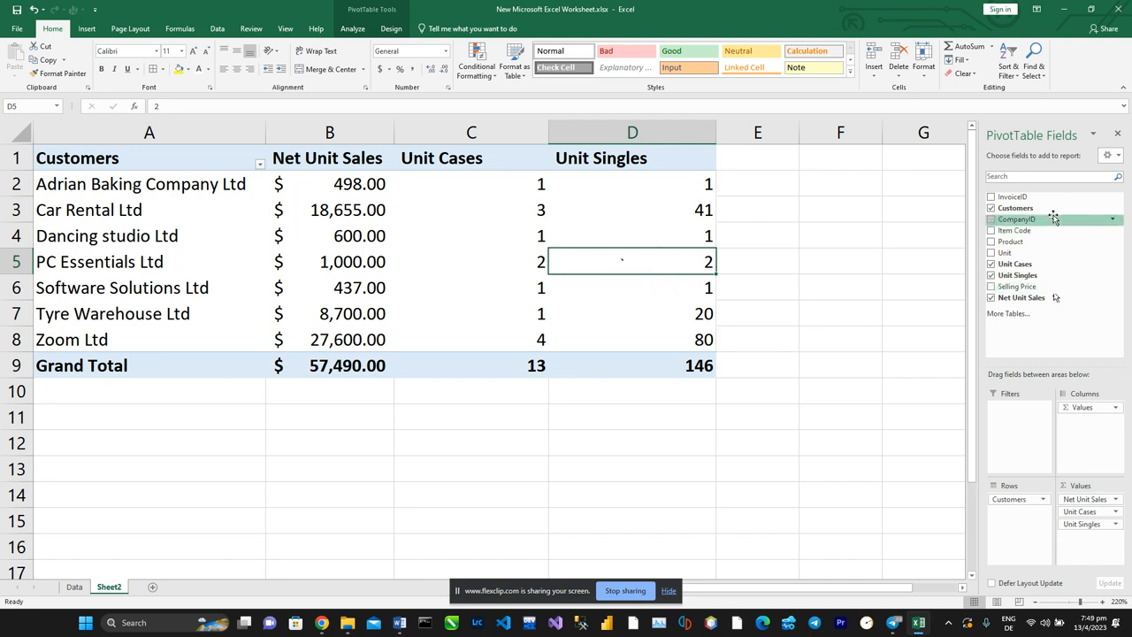
left_click_drag(1050, 209, 1000, 409)
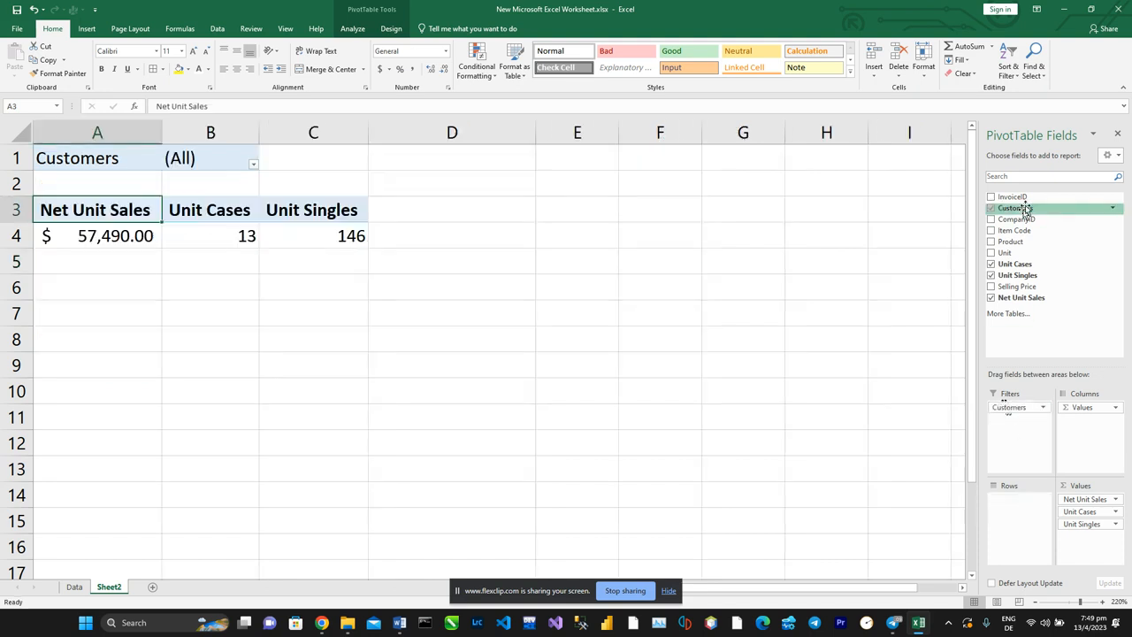
left_click_drag(1029, 209, 1017, 500)
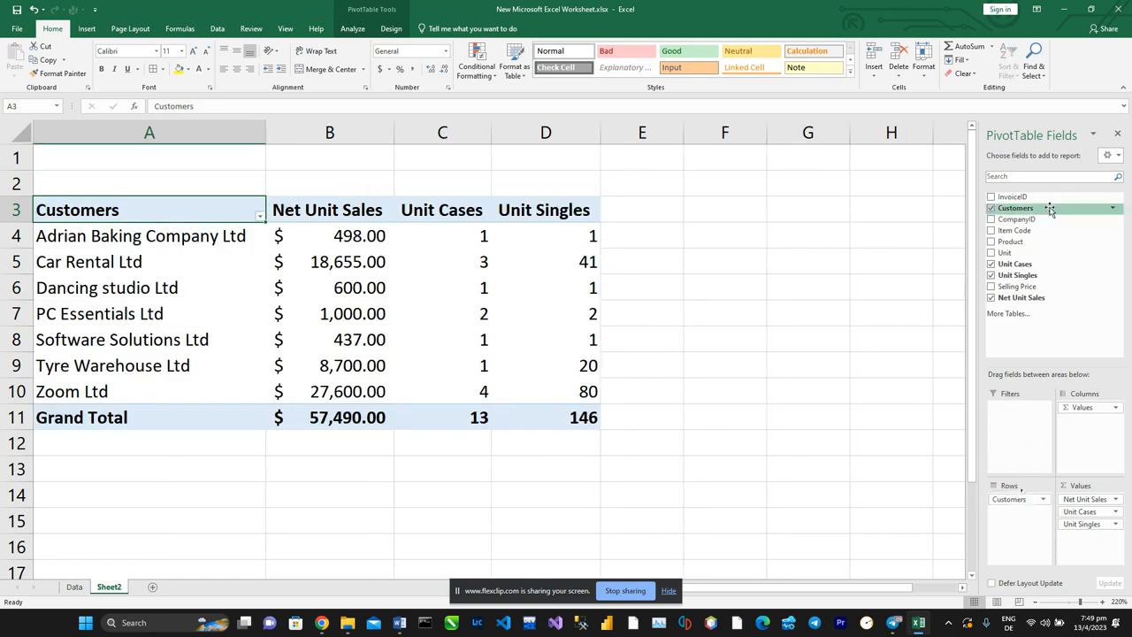
- Add Product, Item Code, CompanyID and InvoiceID to the PivotTable as report filters, with InvoiceID placed above CompanyID
left_click_drag(1035, 242, 1049, 417)
left_click_drag(1014, 230, 1017, 415)
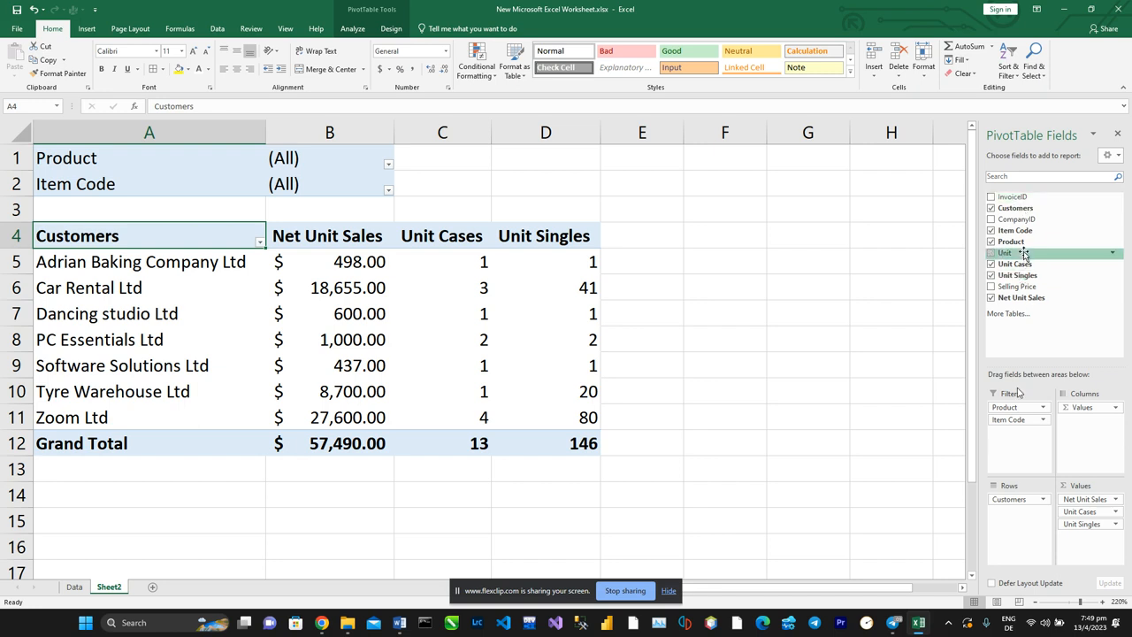
left_click_drag(1026, 221, 1025, 433)
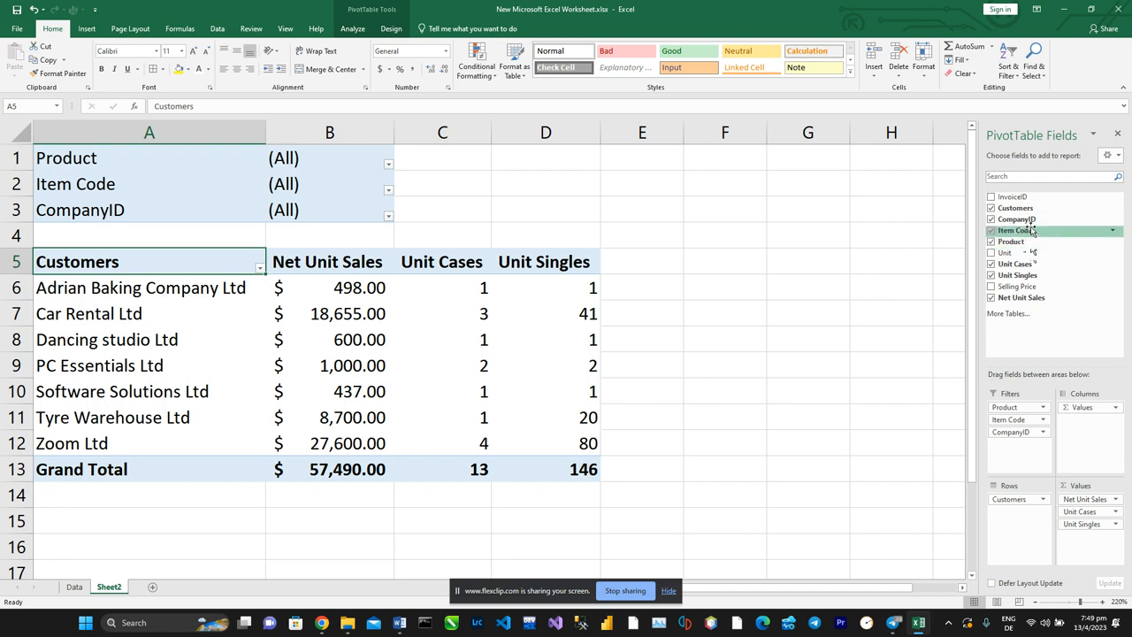
left_click_drag(1028, 197, 1019, 430)
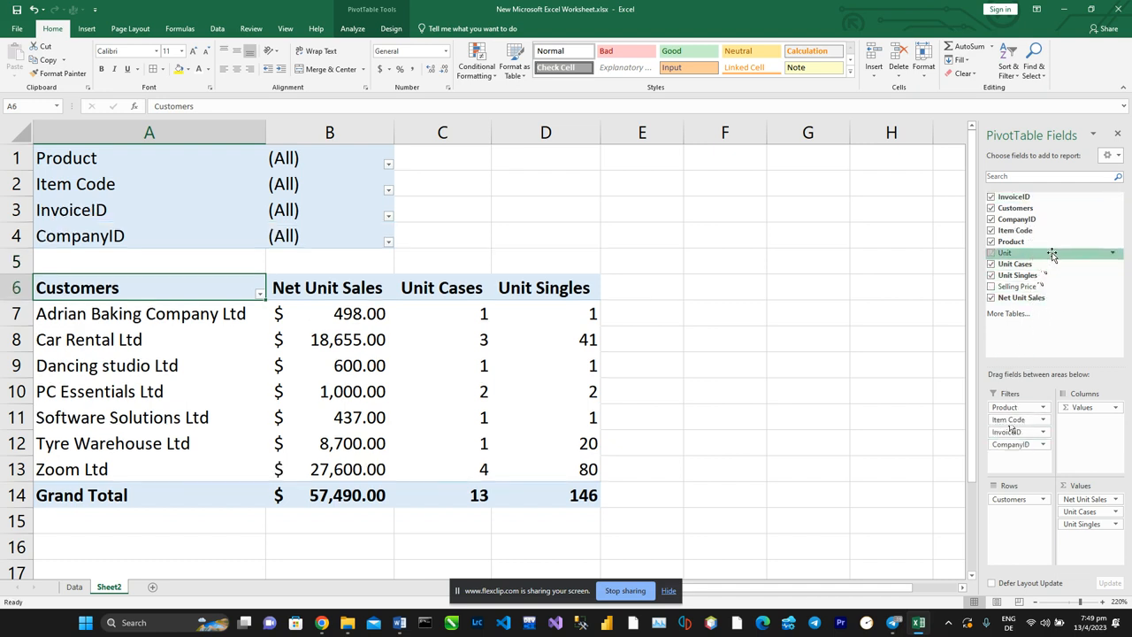
- Filter the PivotTable by Product to Banana x1 only, with multiple item selection enabled
left_click(389, 167)
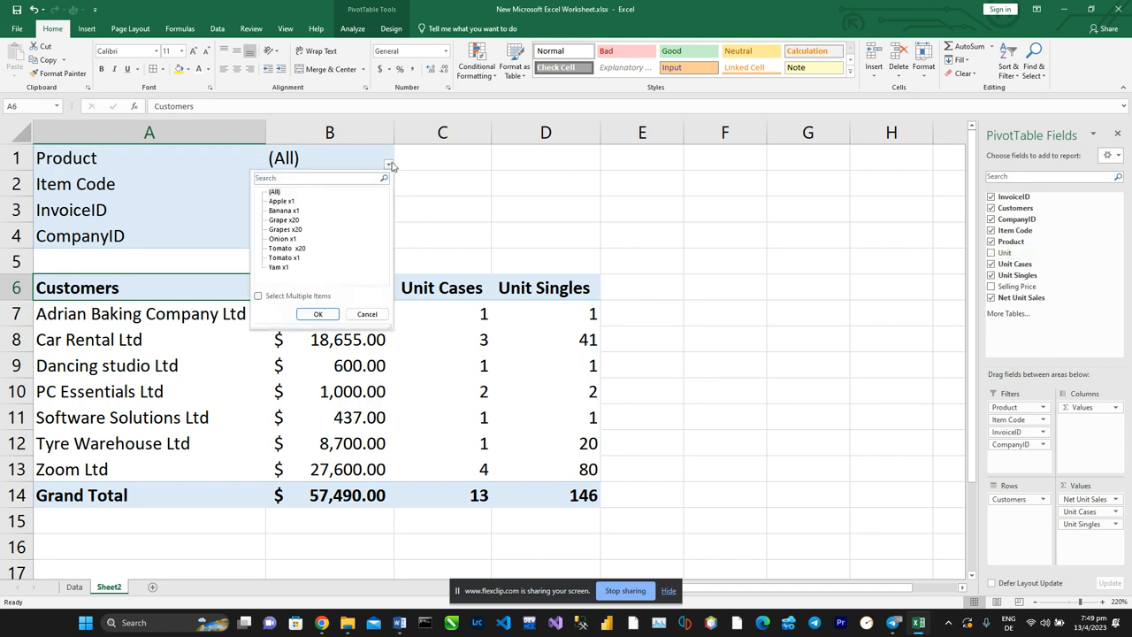
left_click(276, 210)
left_click(259, 296)
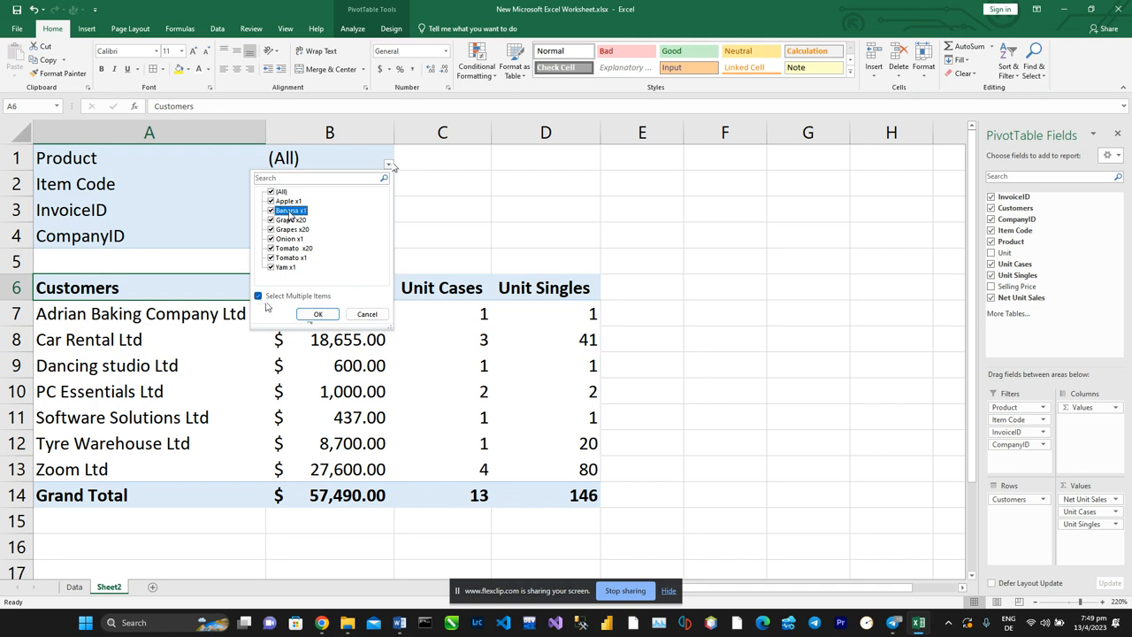
left_click(271, 191)
left_click(271, 210)
left_click(317, 315)
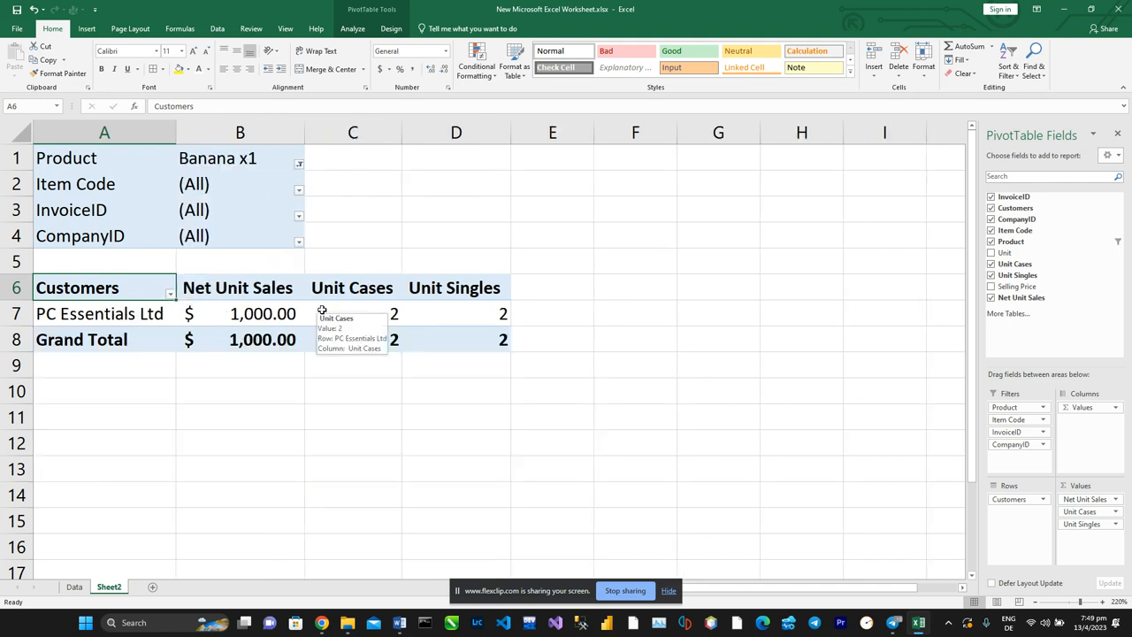
- Reset the PivotTable's Product report filter to (All)
left_click(299, 164)
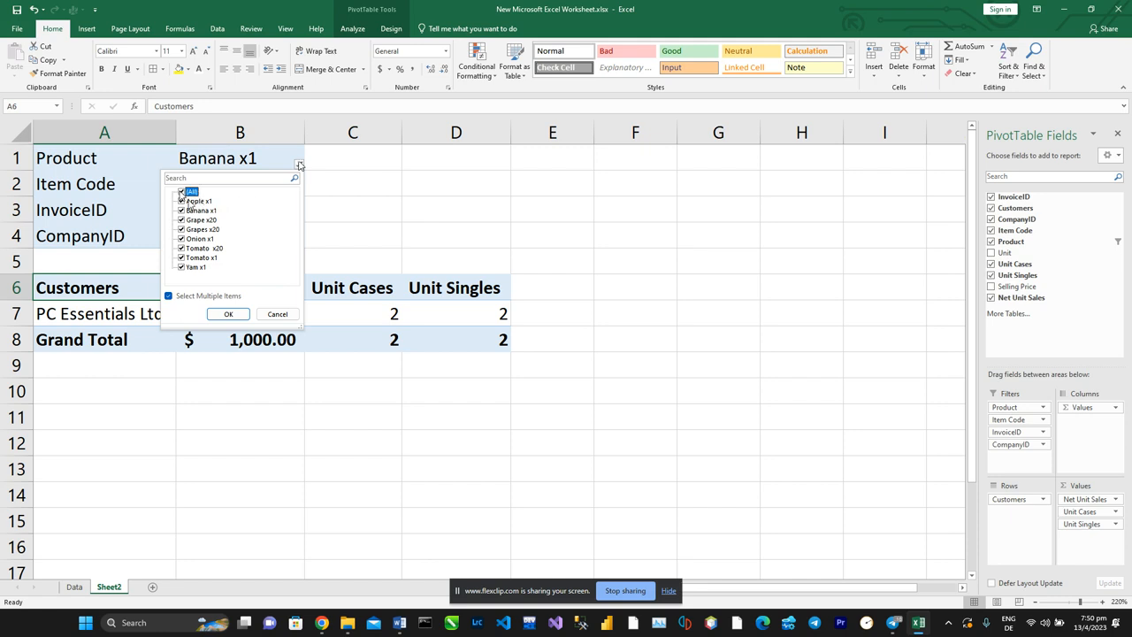
left_click(237, 313)
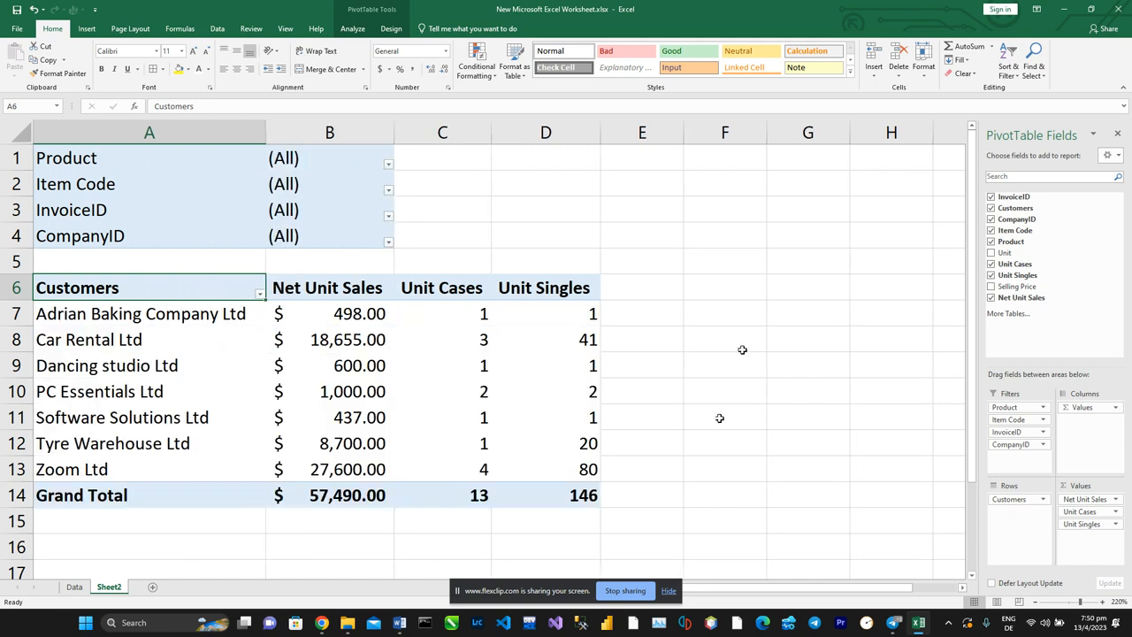
left_click(743, 336)
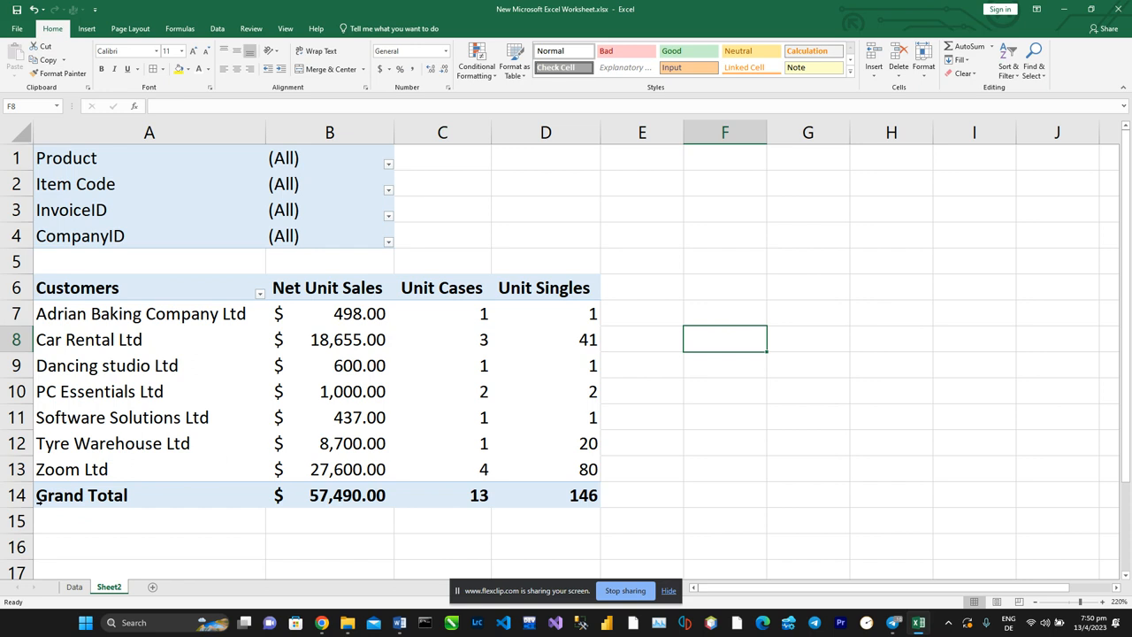
- Insert a new table column between InvoiceID and Customers on the Data sheet
left_click(76, 587)
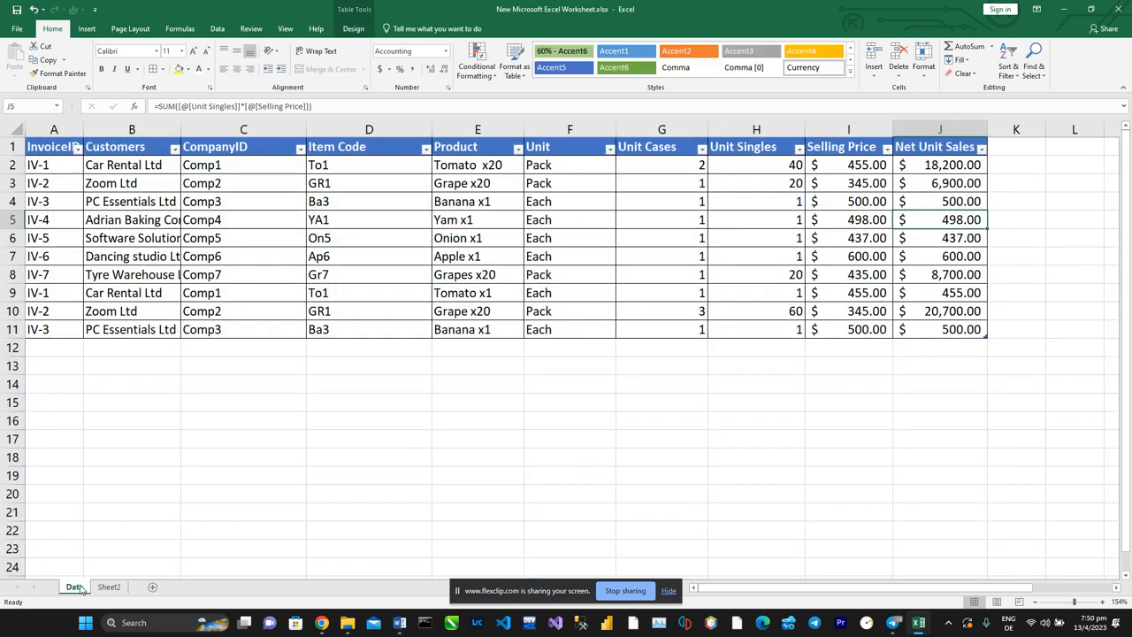
left_click(106, 587)
left_click(72, 587)
right_click(180, 130)
left_click(209, 210)
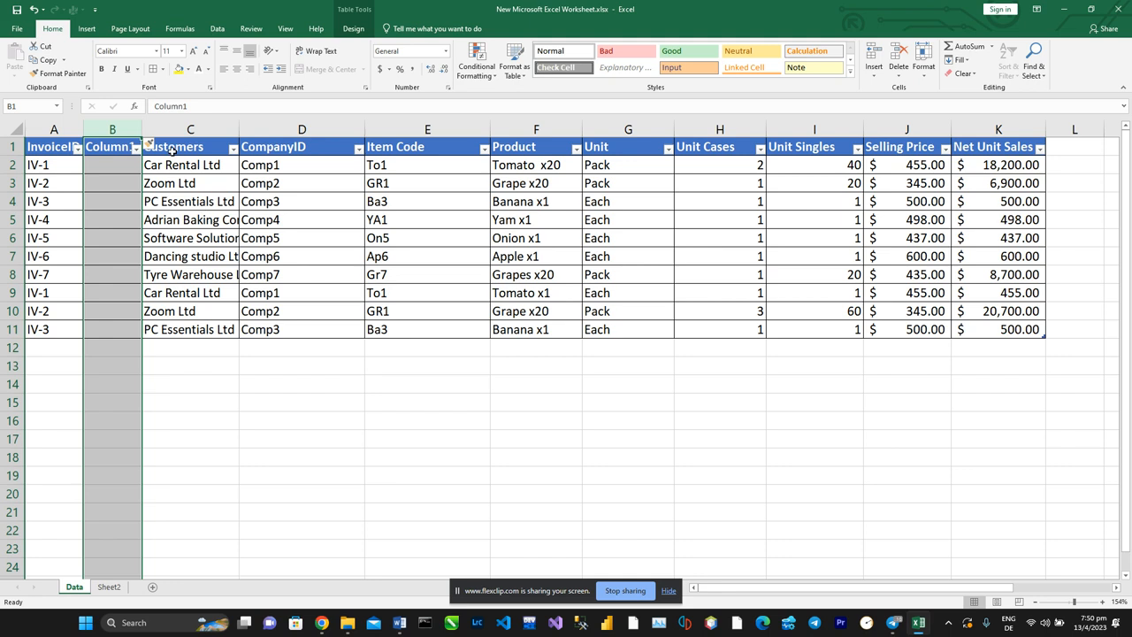
- Rename the heading of the new column B to Invoice Date
left_click(100, 144)
double_click(100, 144)
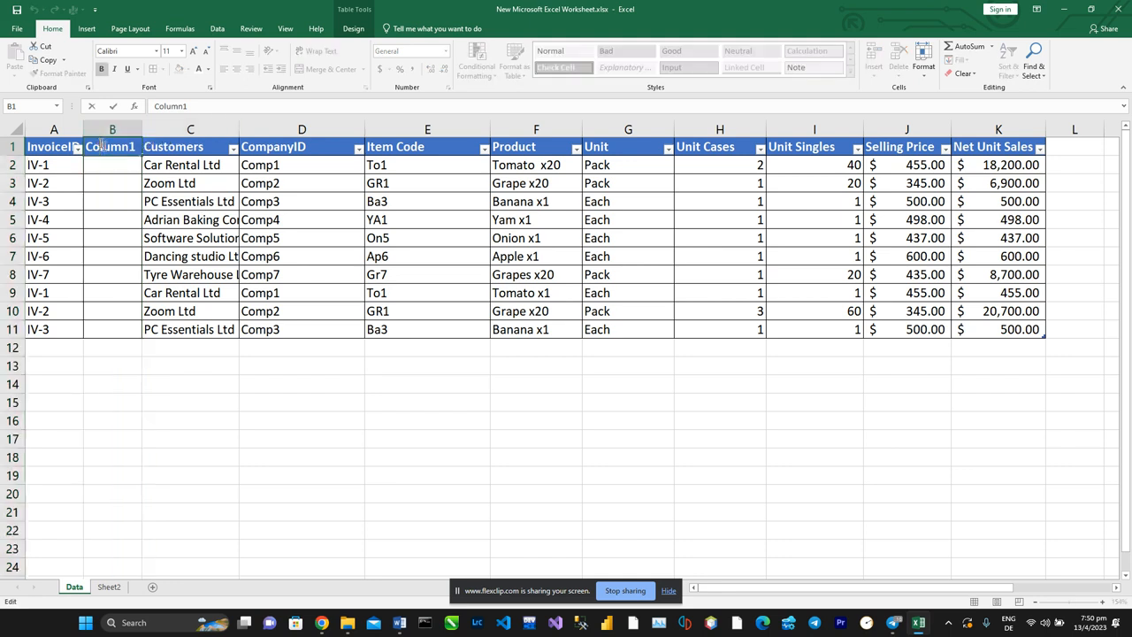
left_click_drag(141, 145, 41, 132)
type("Invoi")
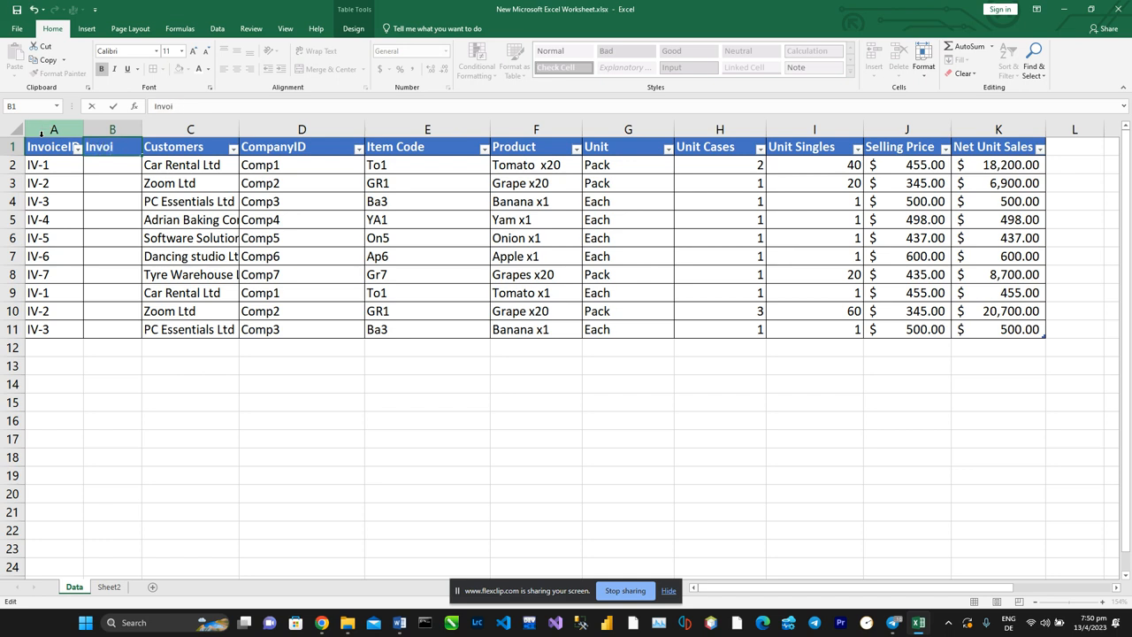
type("ate")
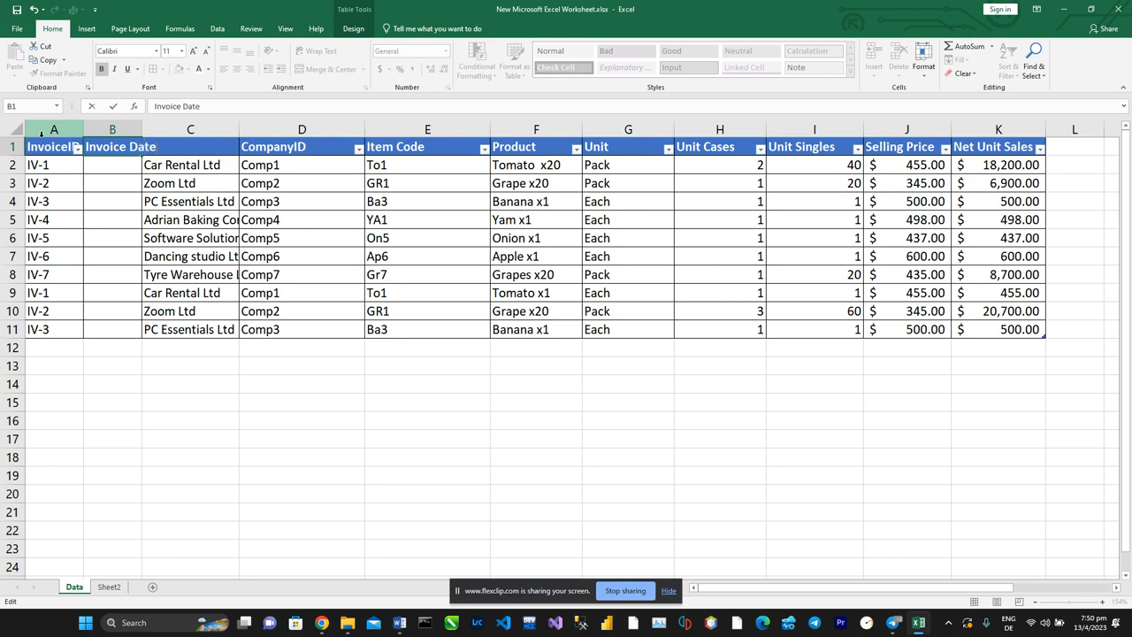
left_click(129, 167)
- Widen column B so the Invoice Date heading fits
left_click(112, 129)
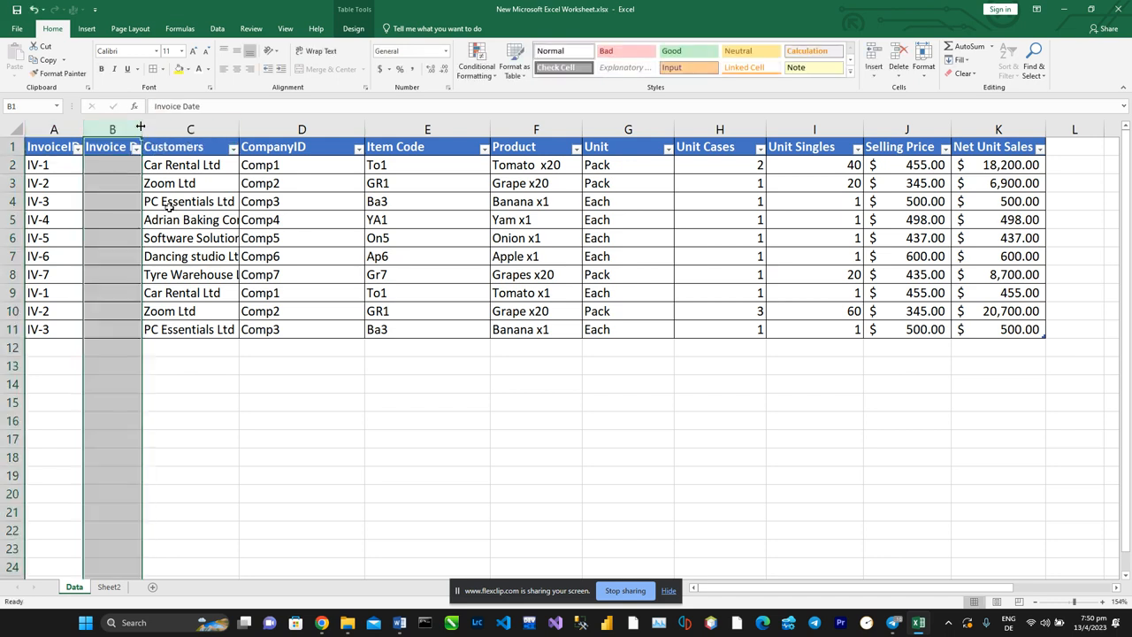
left_click(240, 416)
left_click_drag(142, 129, 164, 129)
- Enter 13/4/2022 as the invoice date in B2
double_click(129, 165)
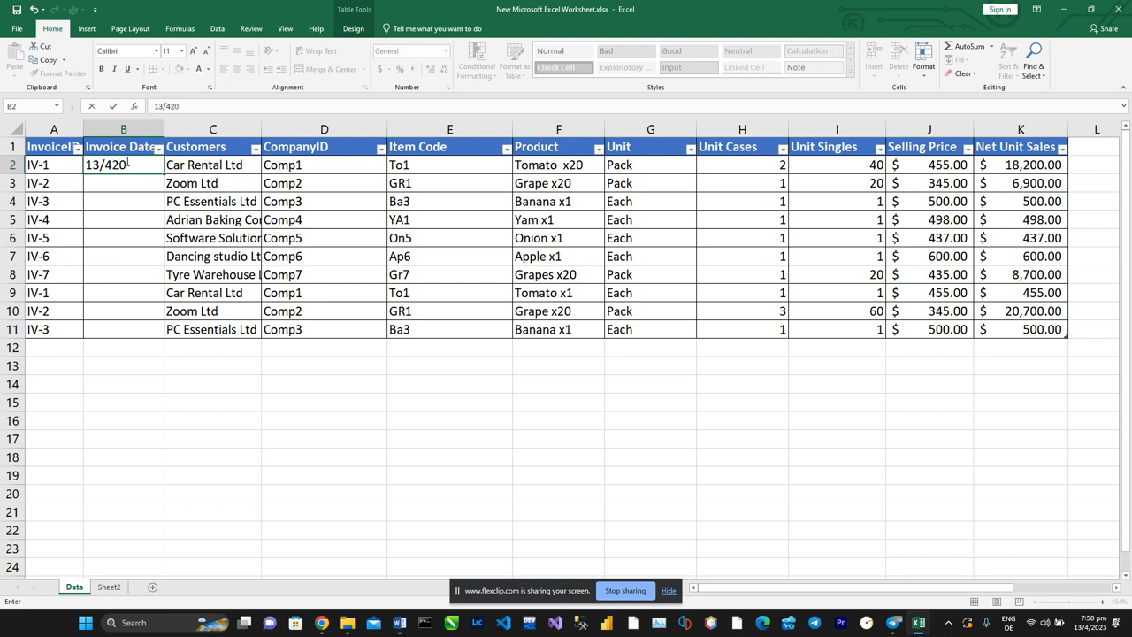
key("BackSpace")
key("BackSpace")
key("Return")
- Fill the date series from B2 down through B5, giving 14/4/2022, 15/4/2022 and 16/4/2022 in B3:B5
double_click(130, 182)
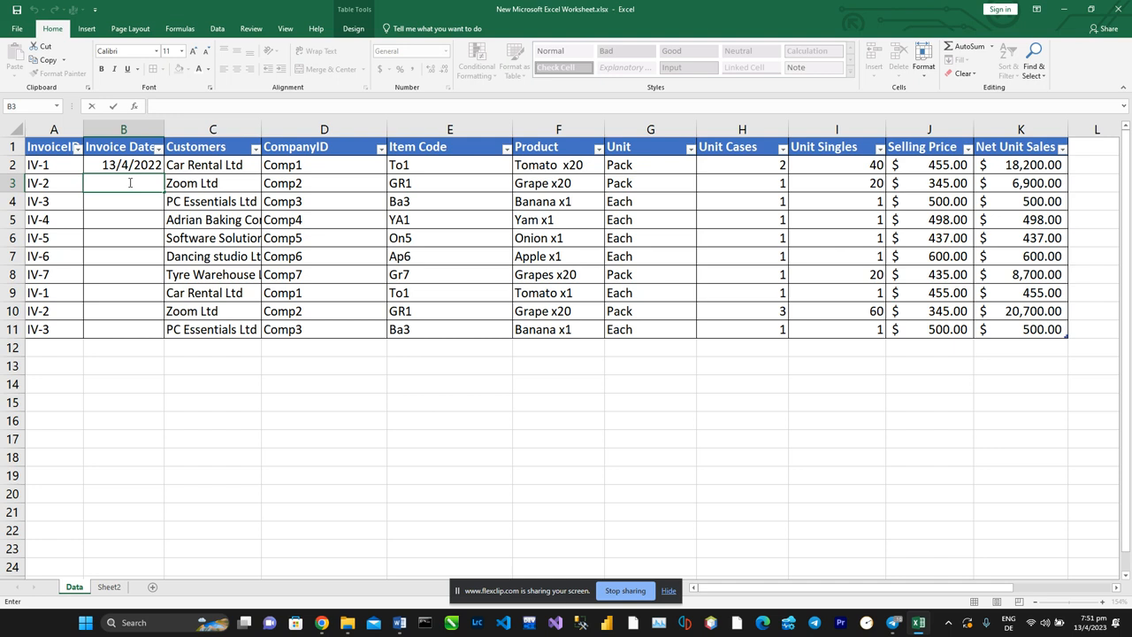
left_click(137, 165)
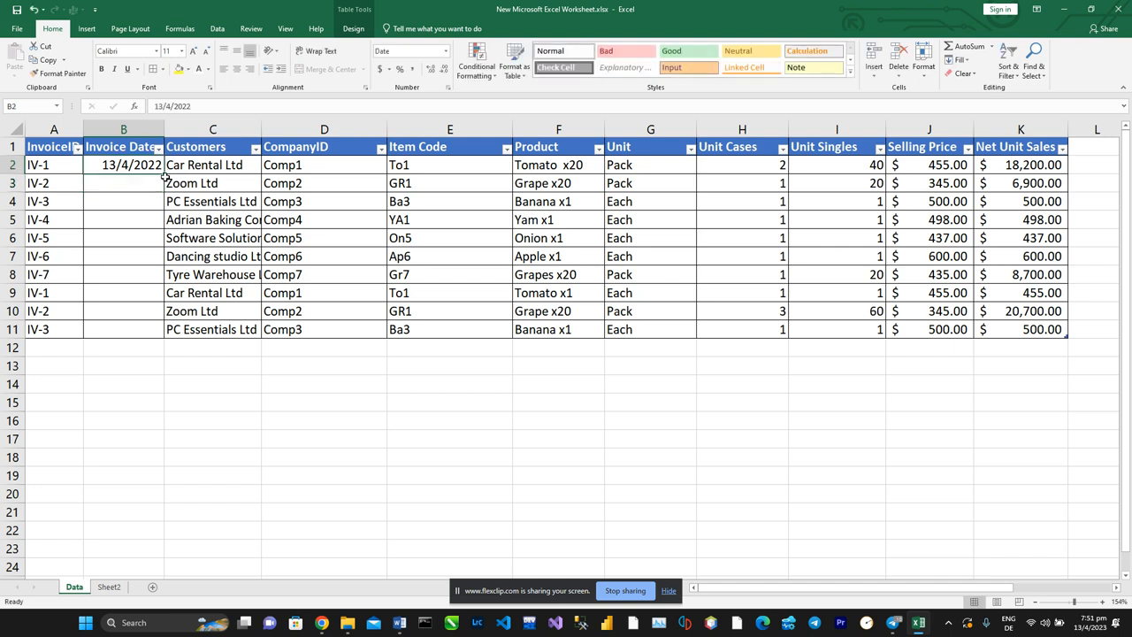
left_click_drag(164, 175, 167, 195)
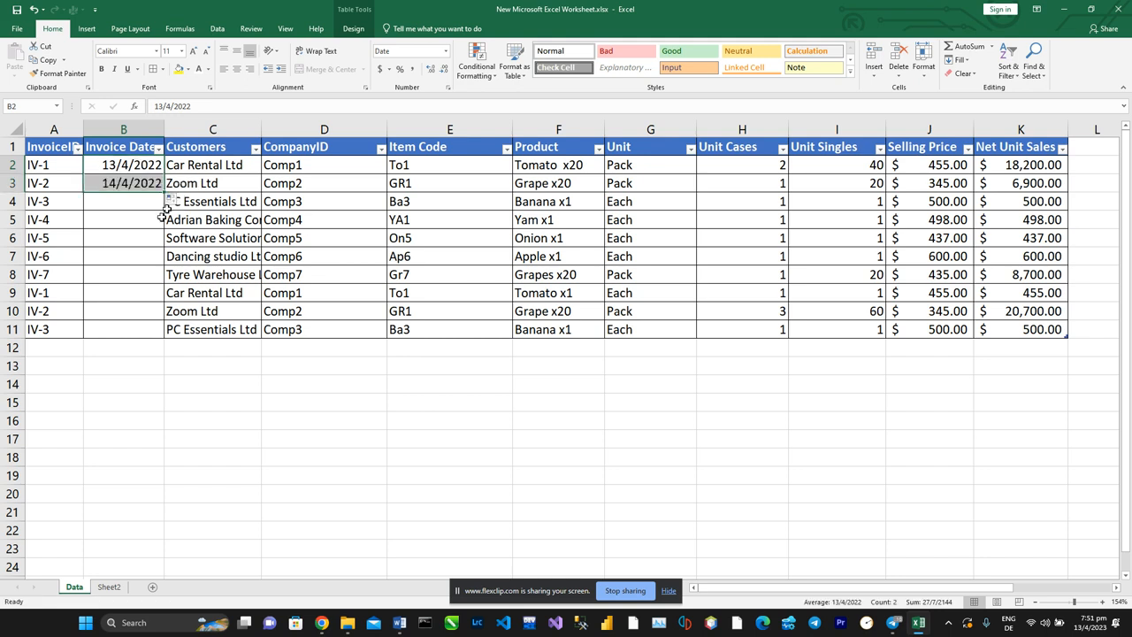
left_click(131, 205)
left_click(141, 181)
left_click(140, 169)
left_click(160, 189)
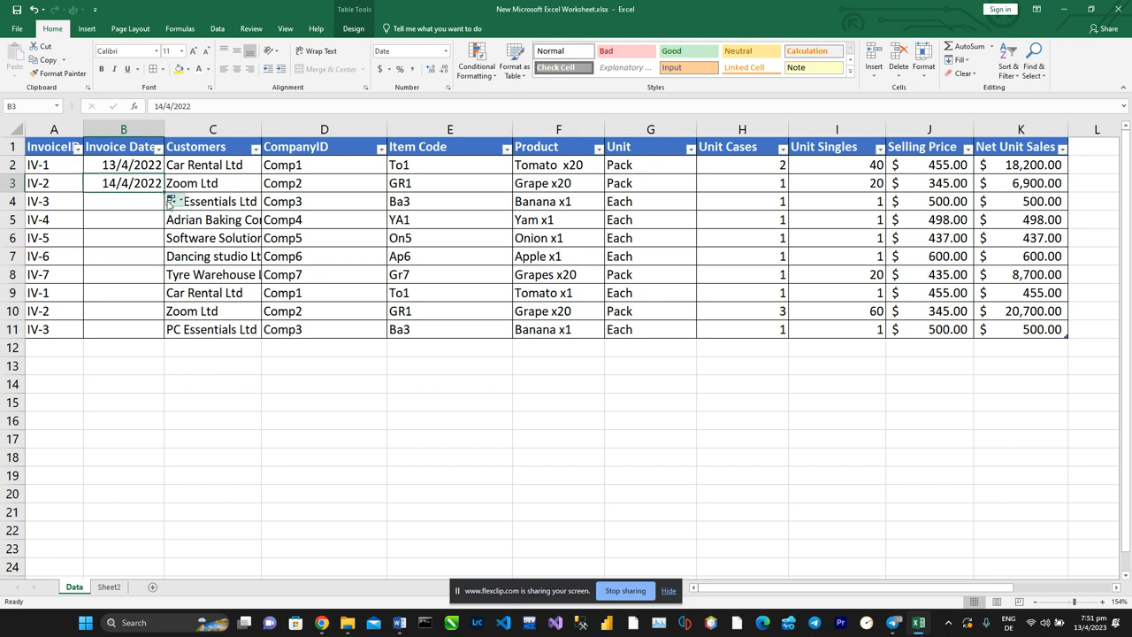
left_click_drag(163, 193, 163, 227)
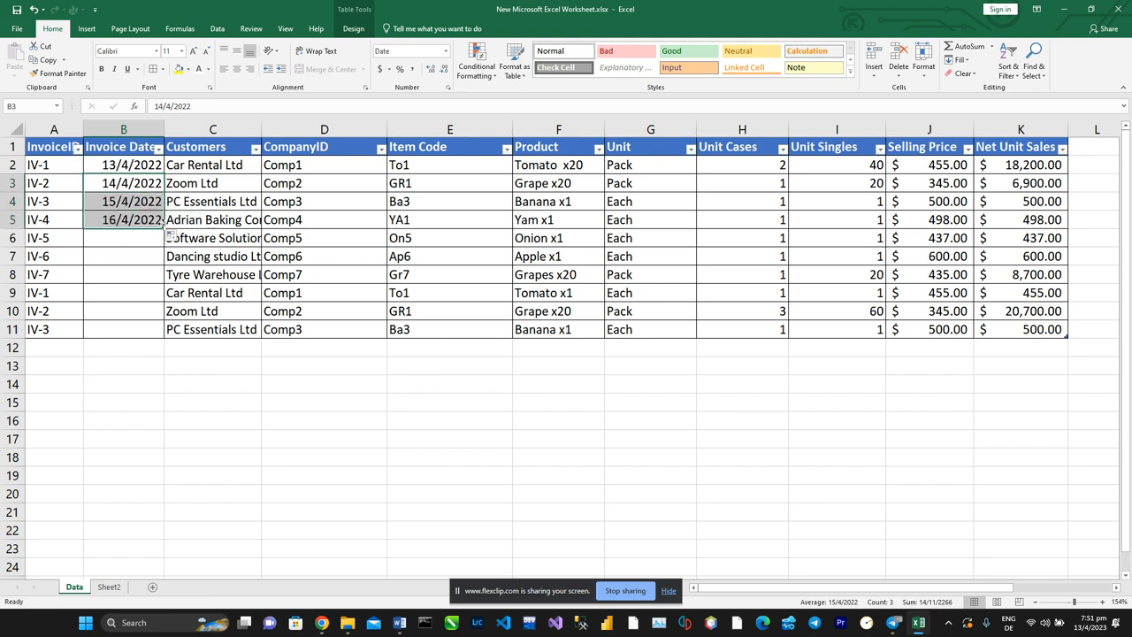
- Change the invoice date in B4 to 14/4/2022
double_click(106, 196)
left_click(117, 200)
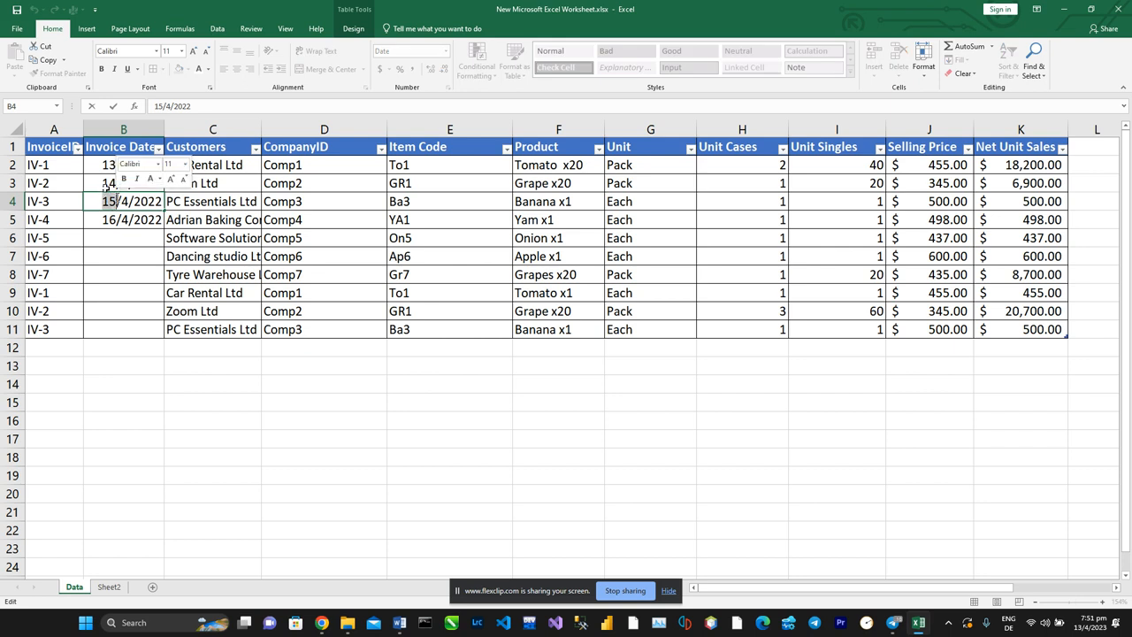
key("BackSpace")
type("4")
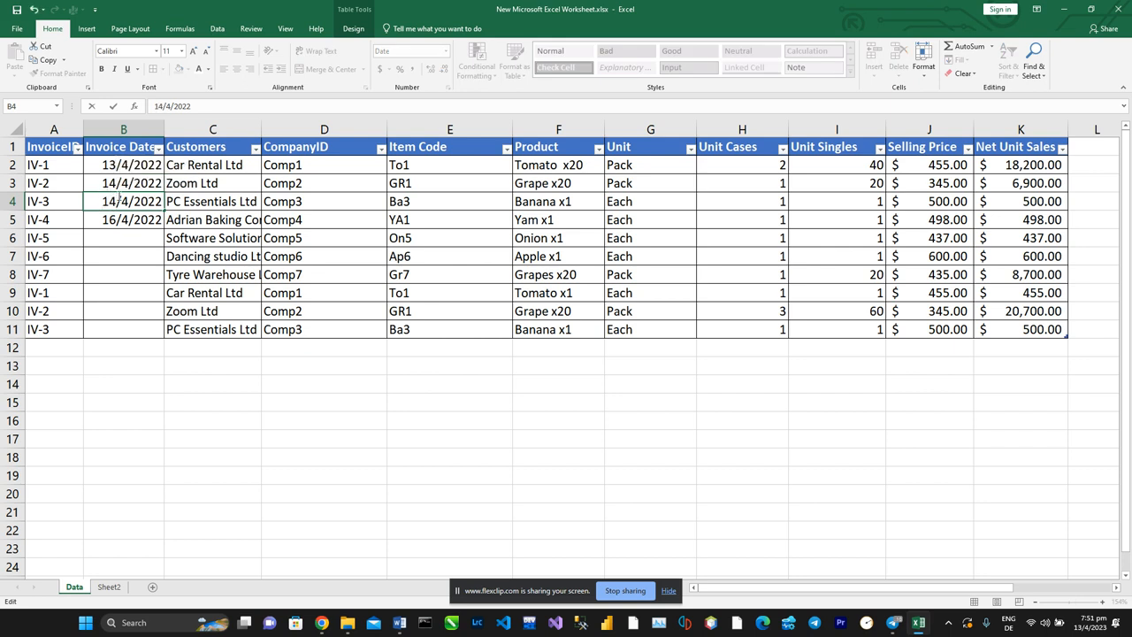
- Change the invoice date in B5 to 13/4/2022 and fill the date series down to B11
left_click(119, 221)
double_click(119, 220)
key("BackSpace")
type("3")
left_click(126, 239)
left_click(129, 224)
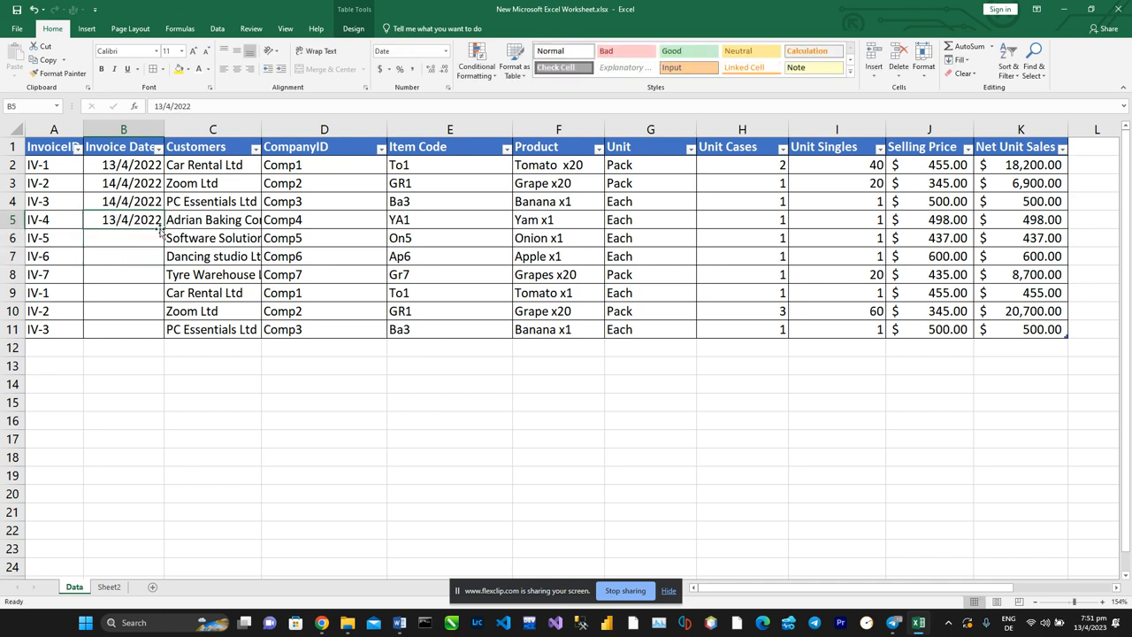
left_click_drag(161, 230, 168, 341)
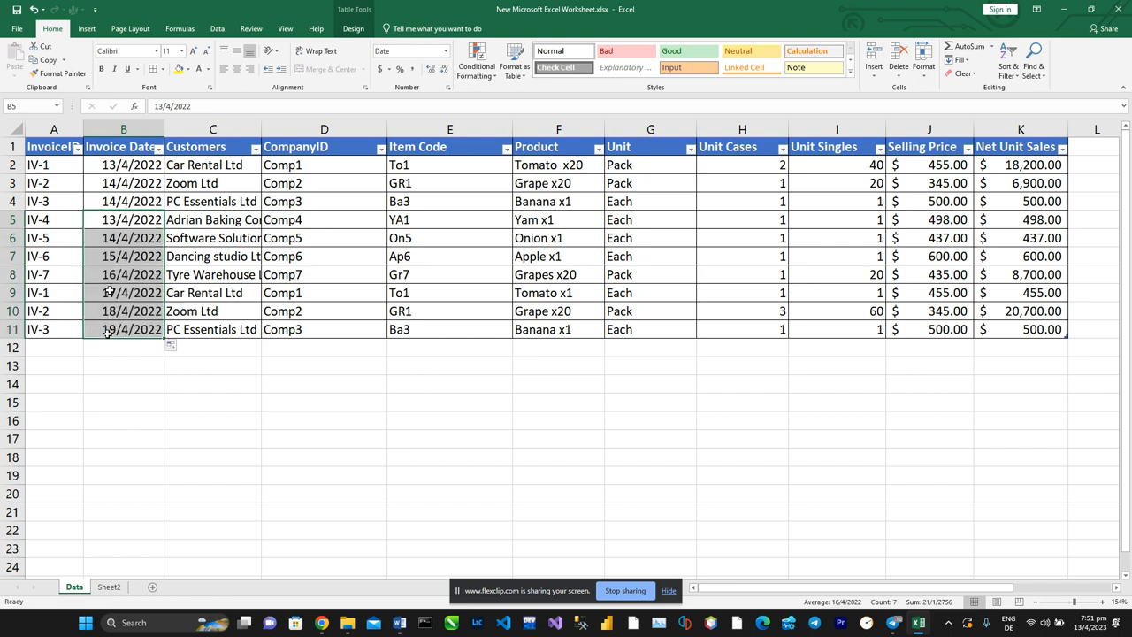
- Change the invoice dates in B8 to 1/4/2022 and B9 to 7/4/2022
left_click(112, 274)
double_click(112, 275)
key("BackSpace")
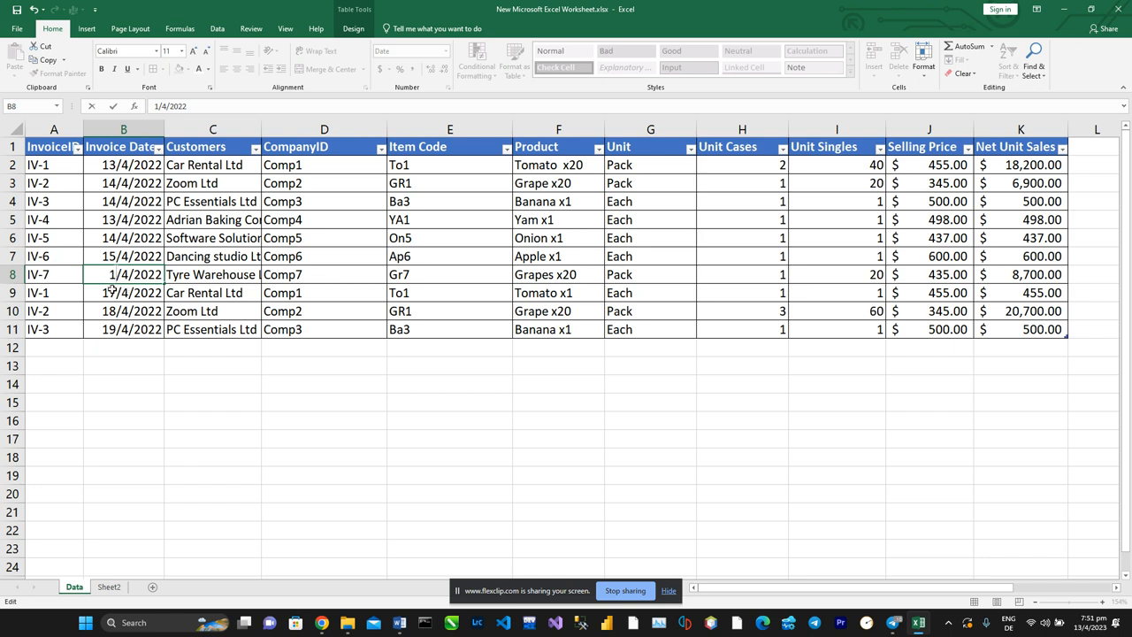
double_click(112, 293)
key("BackSpace")
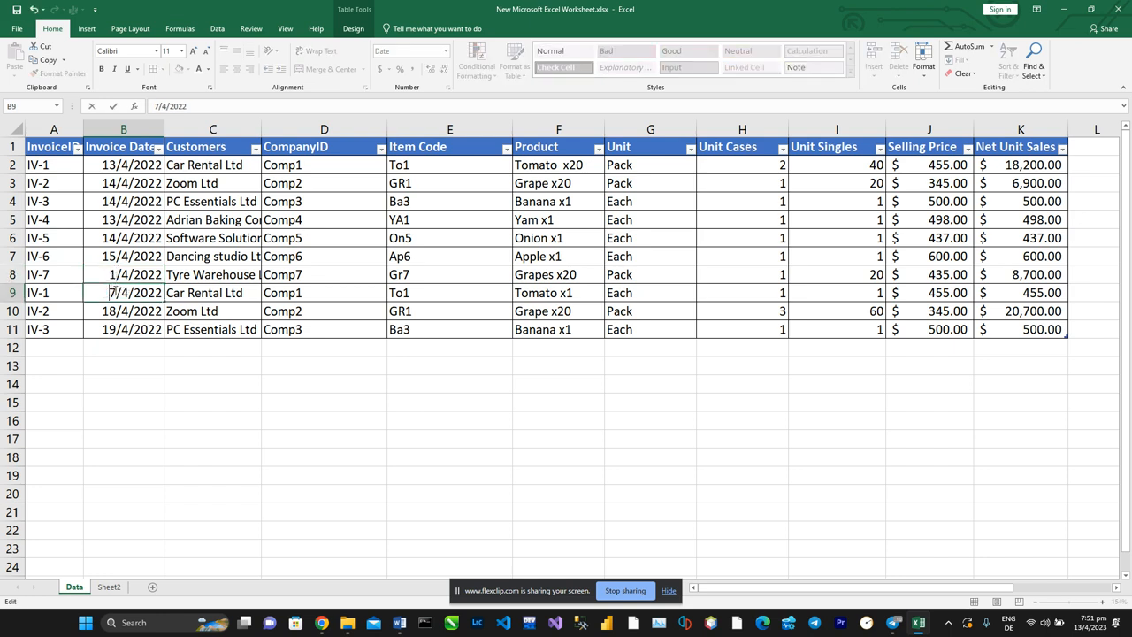
- Change the invoice dates in B10 and B11 to 8/4/2022
left_click(111, 310)
double_click(109, 311)
key("BackSpace")
left_click(115, 329)
double_click(114, 328)
key("BackSpace")
key("BackSpace")
type("8")
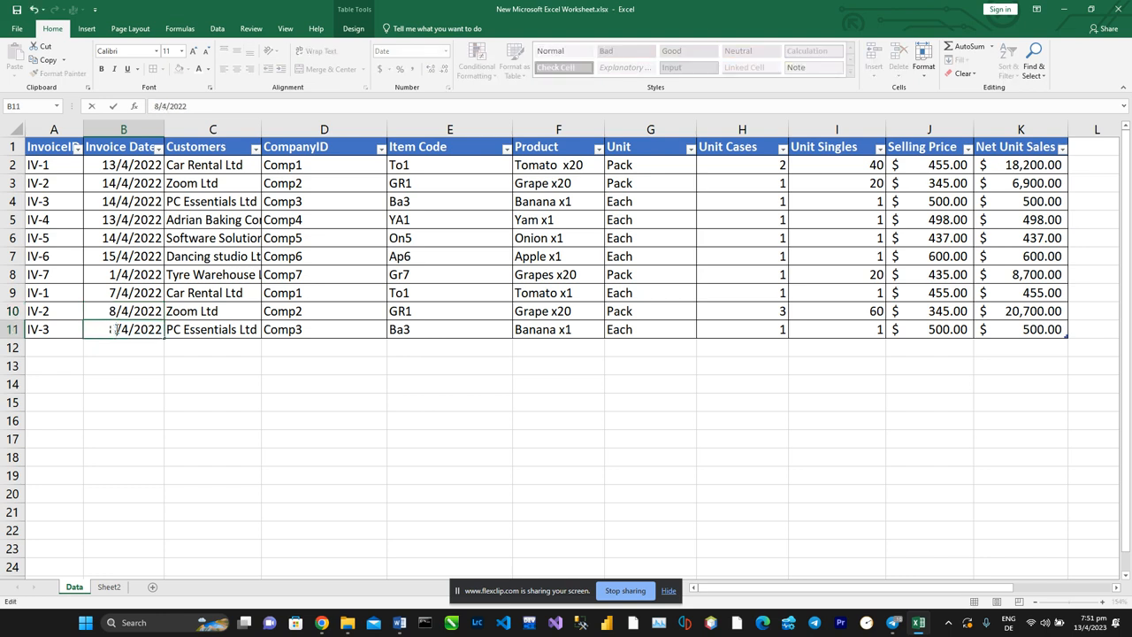
left_click(151, 360)
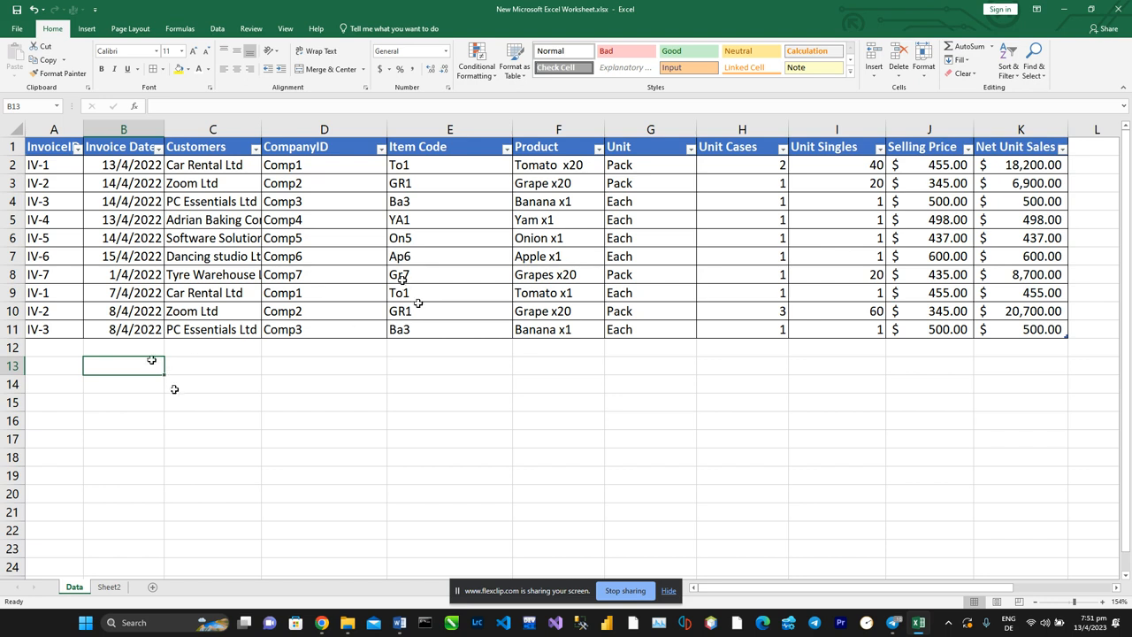
- Save the workbook and rename the CompanyID header in D1 of the Data sheet to CustomerID
left_click(106, 587)
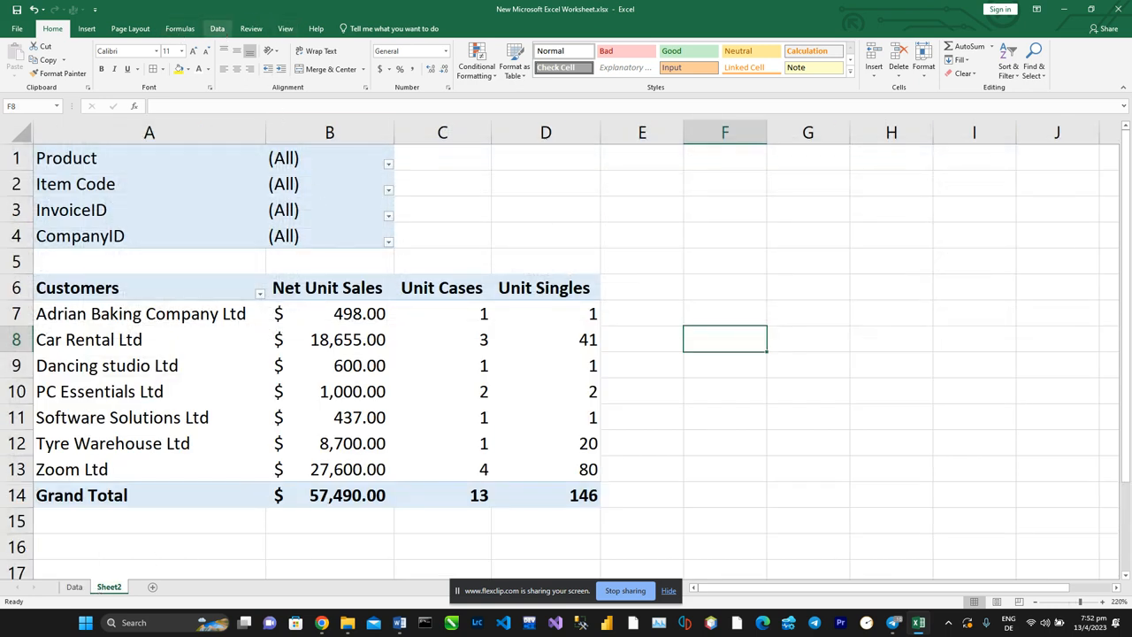
left_click(76, 589)
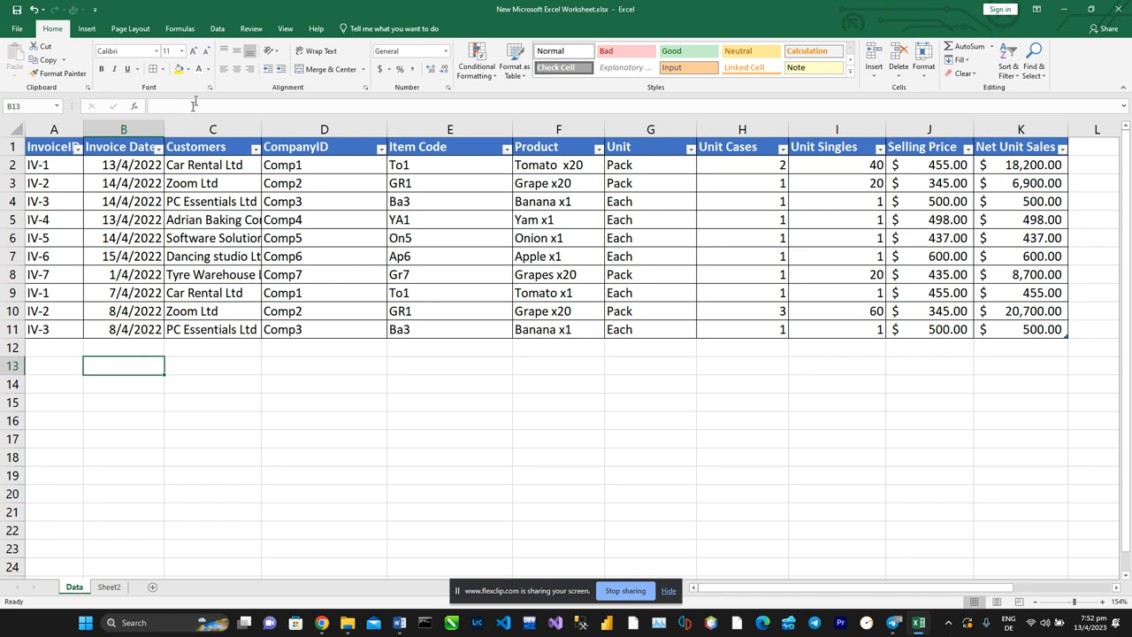
left_click(320, 146)
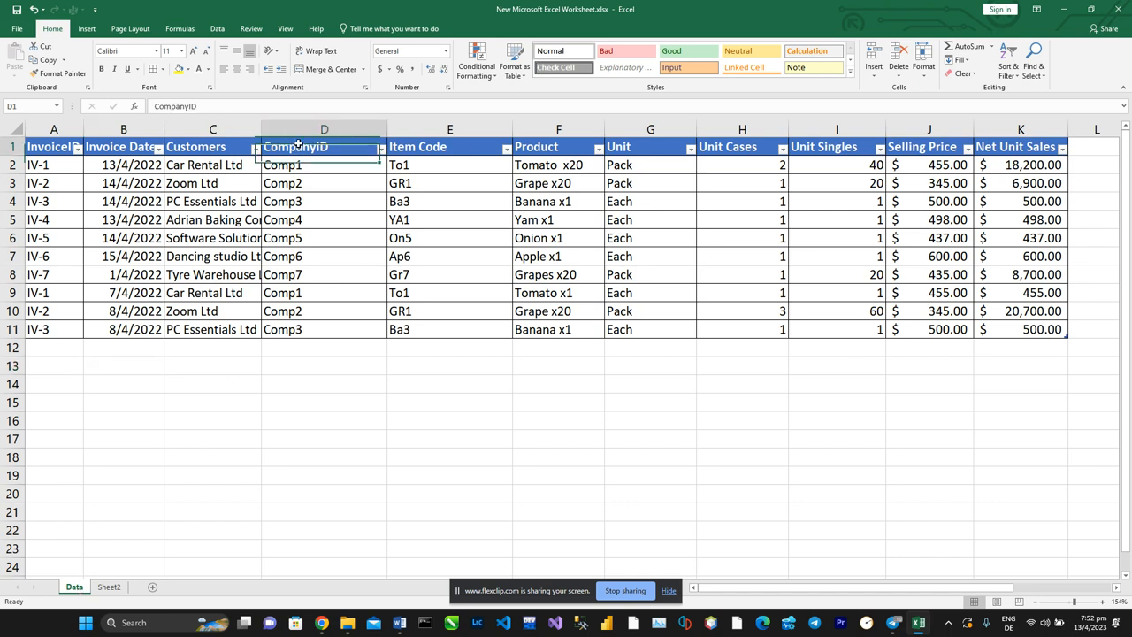
left_click(187, 106)
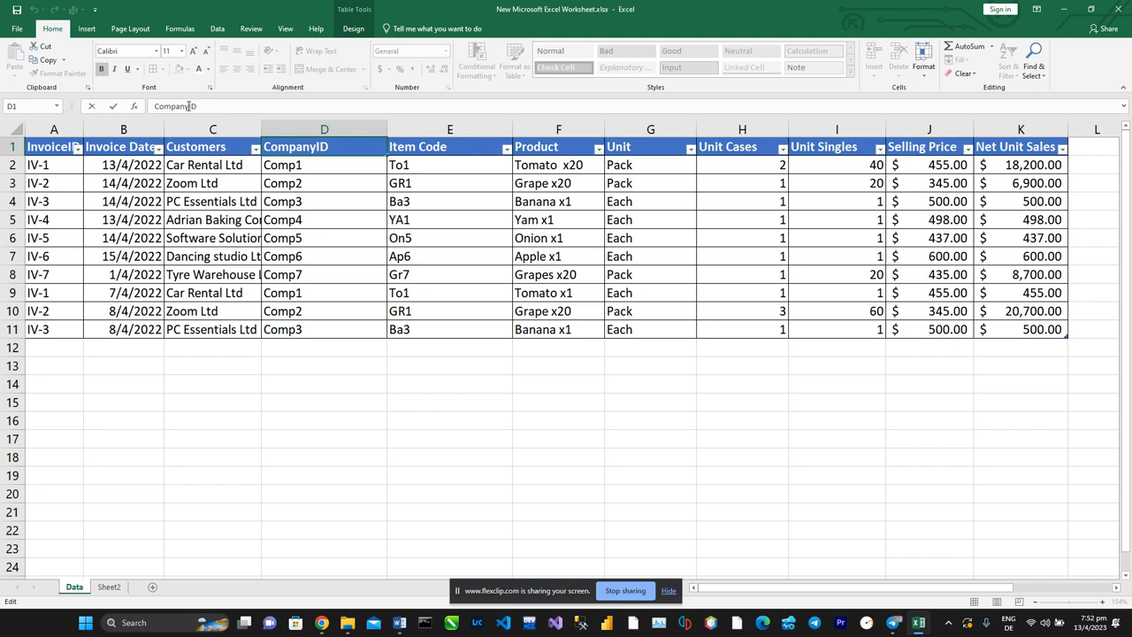
left_click_drag(189, 106, 155, 106)
key("BackSpace")
type("ompany")
left_click(17, 10)
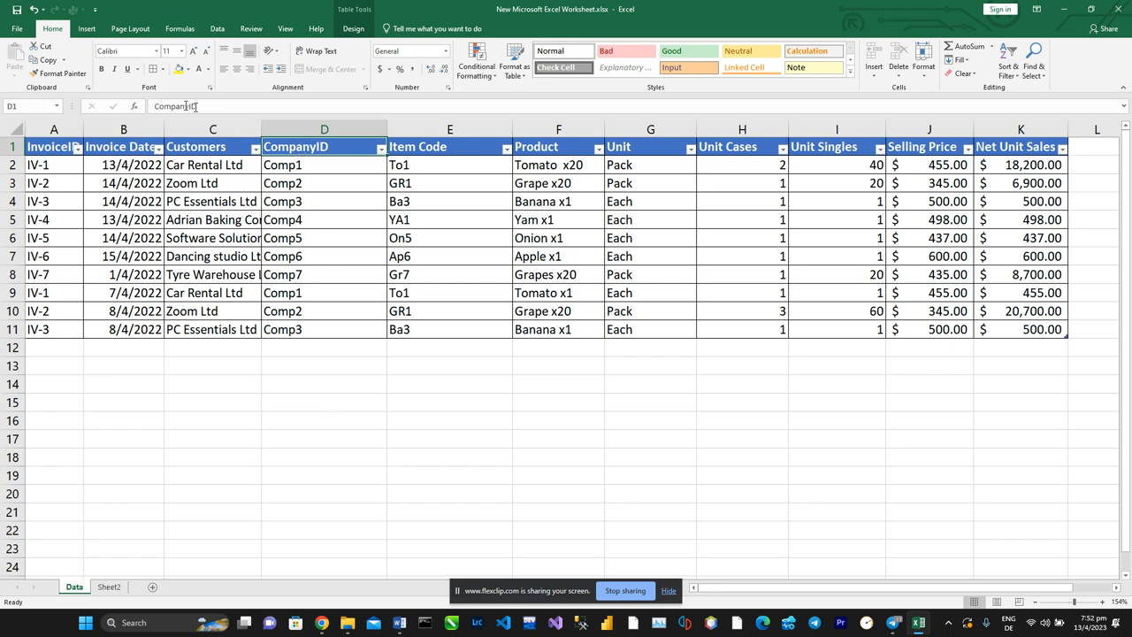
left_click_drag(187, 106, 163, 107)
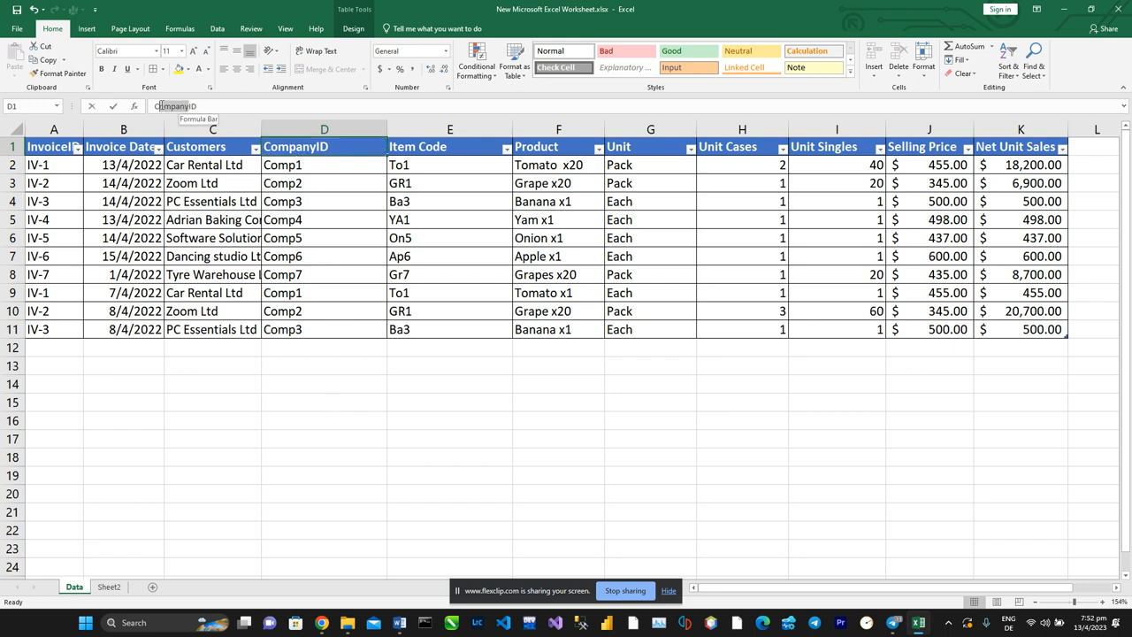
type("ustomer")
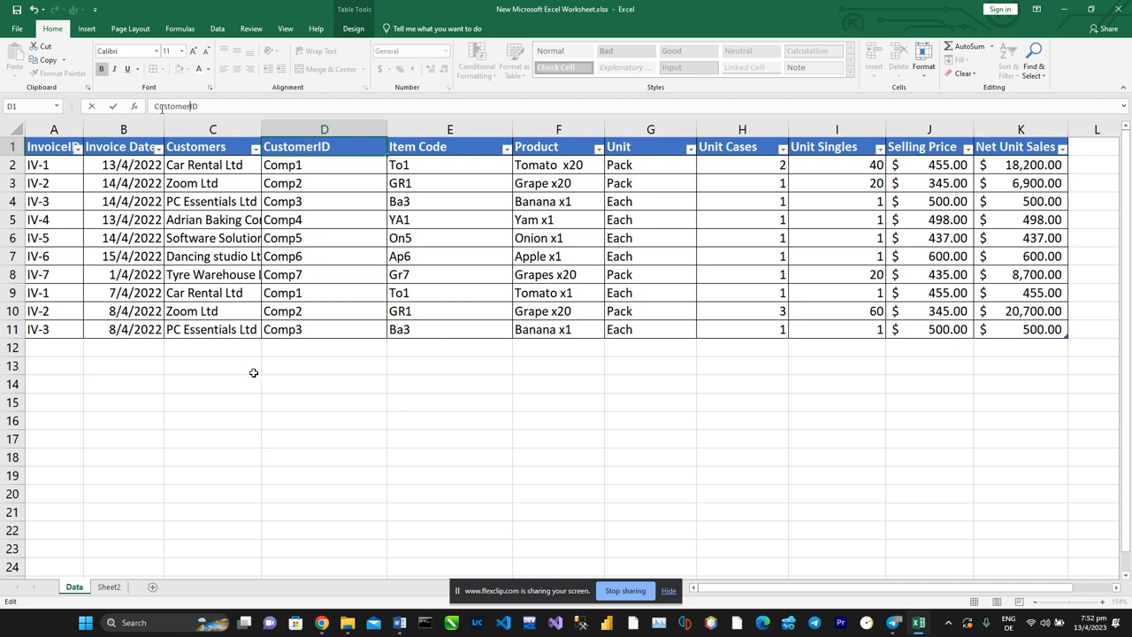
left_click(251, 374)
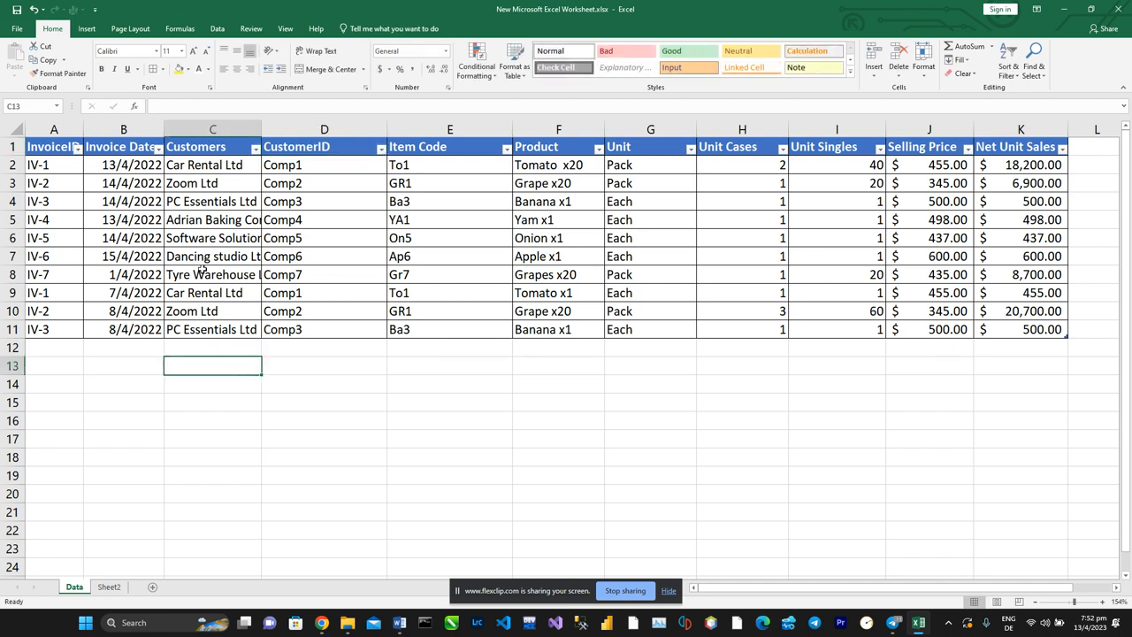
- Refresh all data for the PivotTable on Sheet2 to bring in the changed source columns
left_click(109, 587)
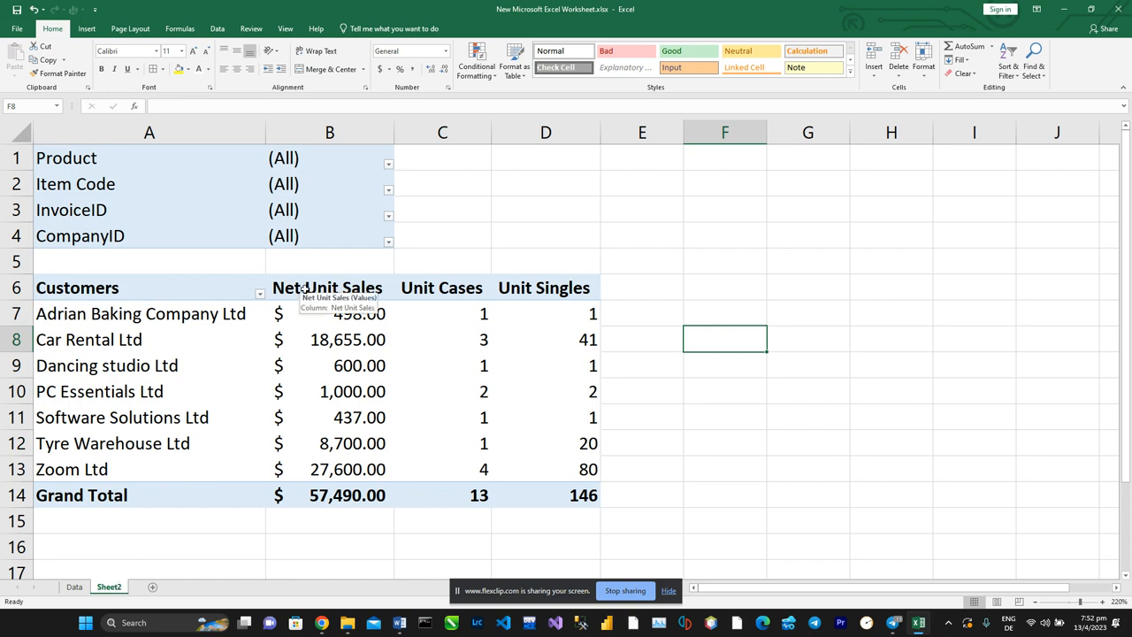
left_click(399, 387)
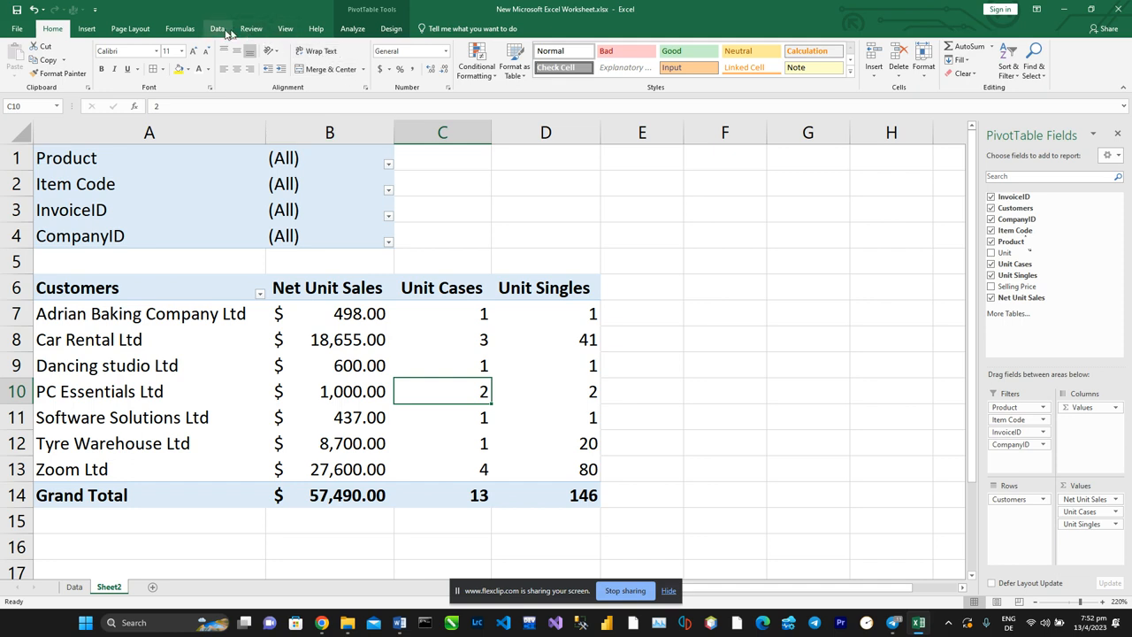
left_click(225, 31)
left_click(216, 68)
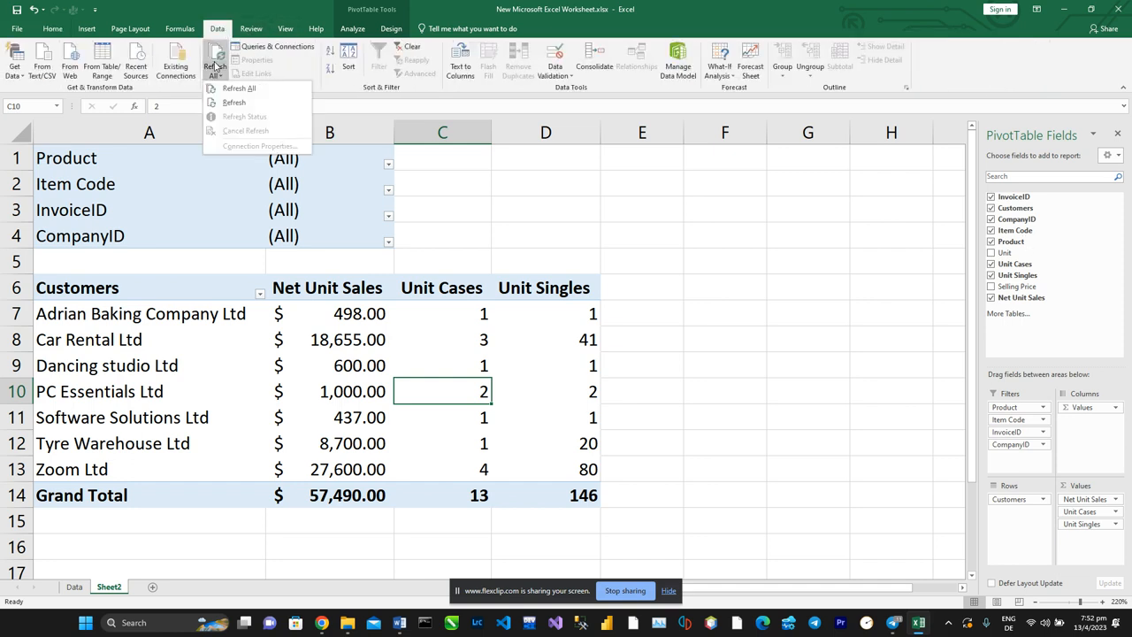
left_click(217, 89)
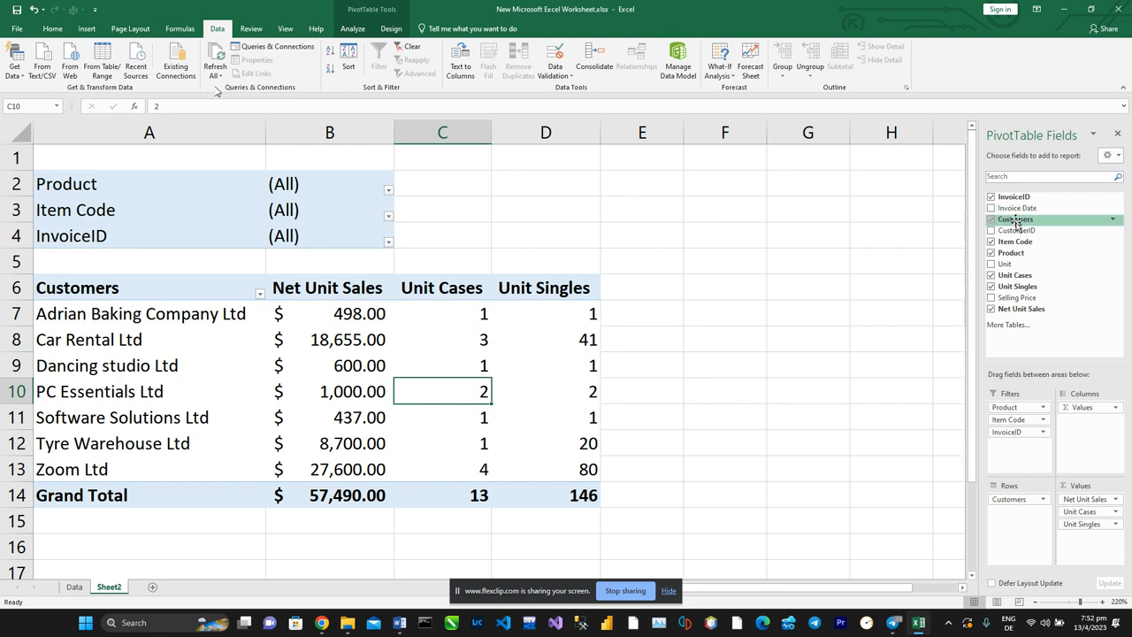
- Add CustomerID below Product and Invoice Date below InvoiceID as report filters, and view the dates offered by the Invoice Date filter
left_click_drag(1017, 231, 1008, 423)
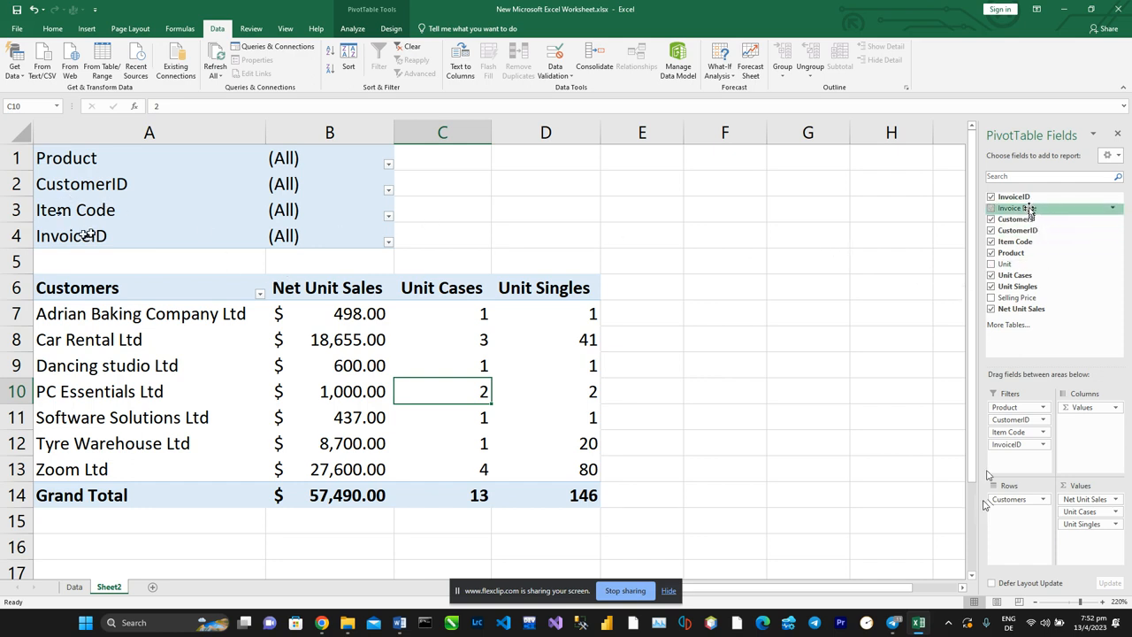
left_click_drag(1028, 211, 1030, 449)
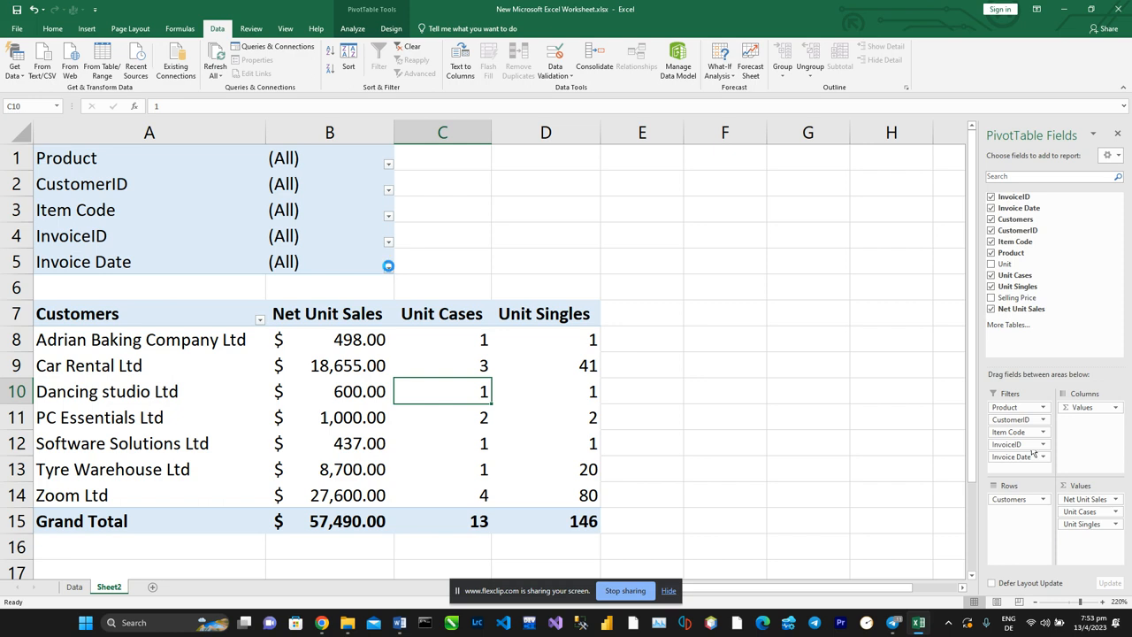
left_click(388, 267)
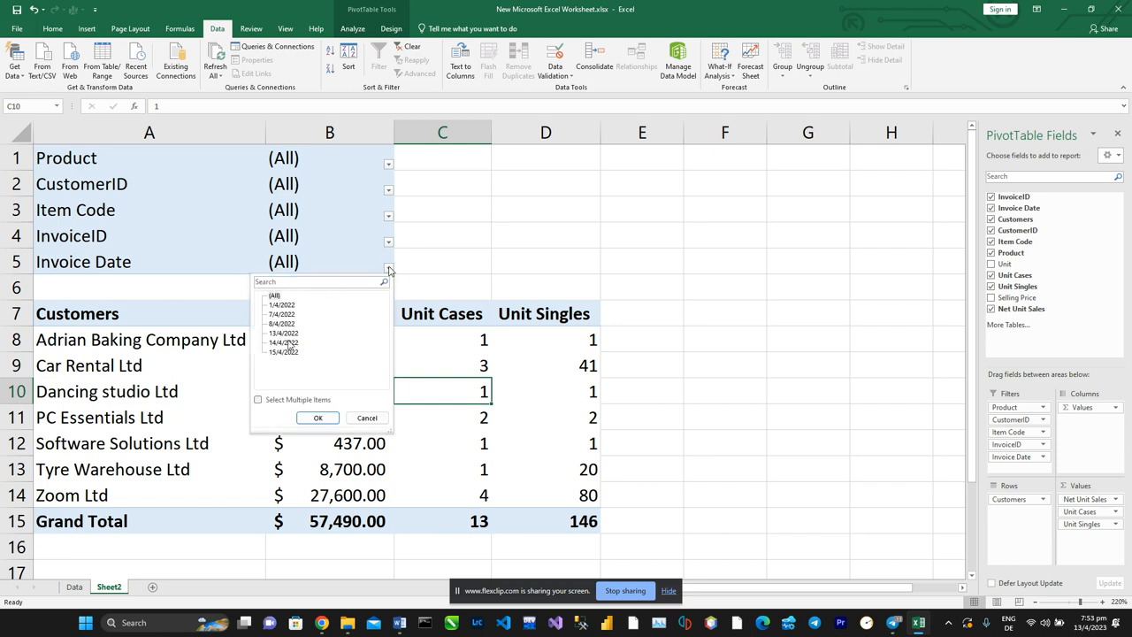
left_click(638, 258)
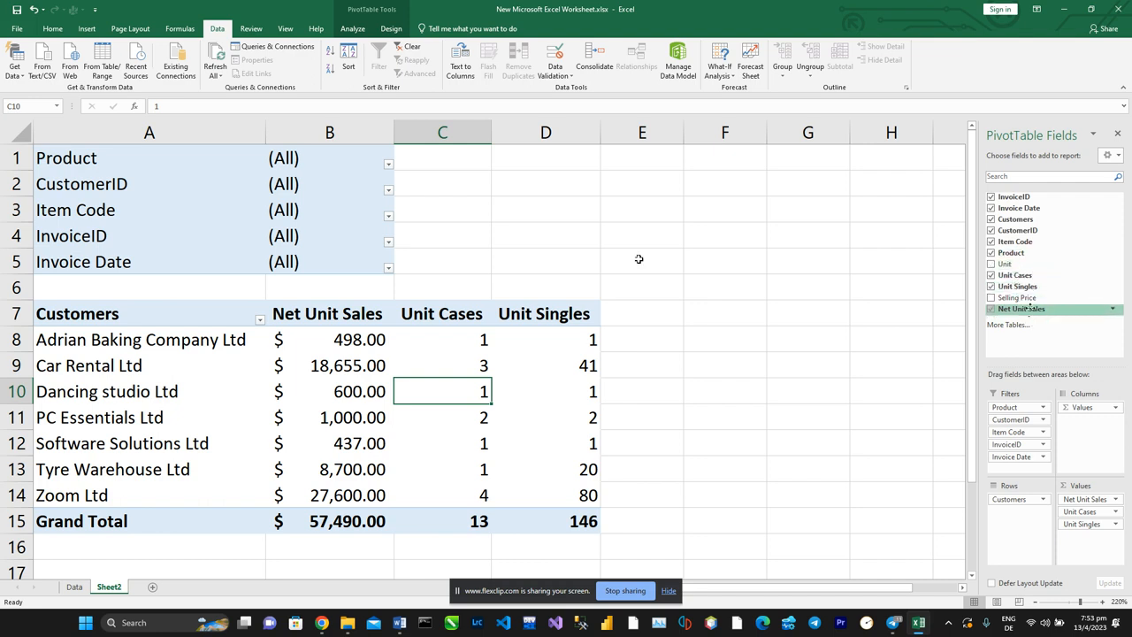
- Add an Invoice Date timeline, place it beside the PivotTable over columns E to J, and size it to show its full date bar
right_click(1030, 209)
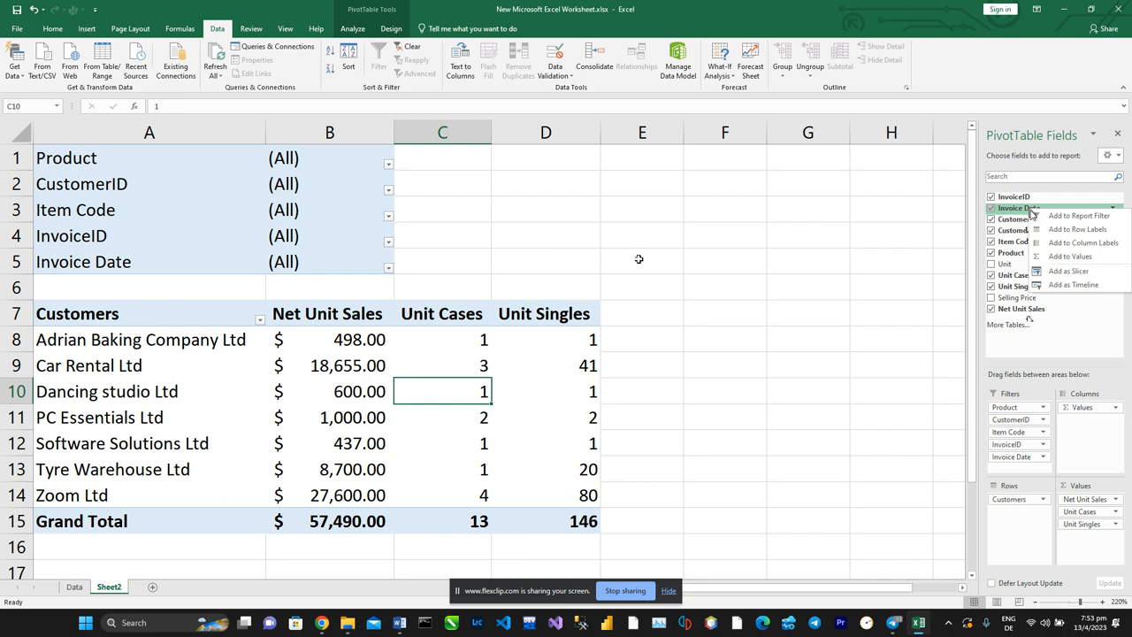
left_click(1066, 284)
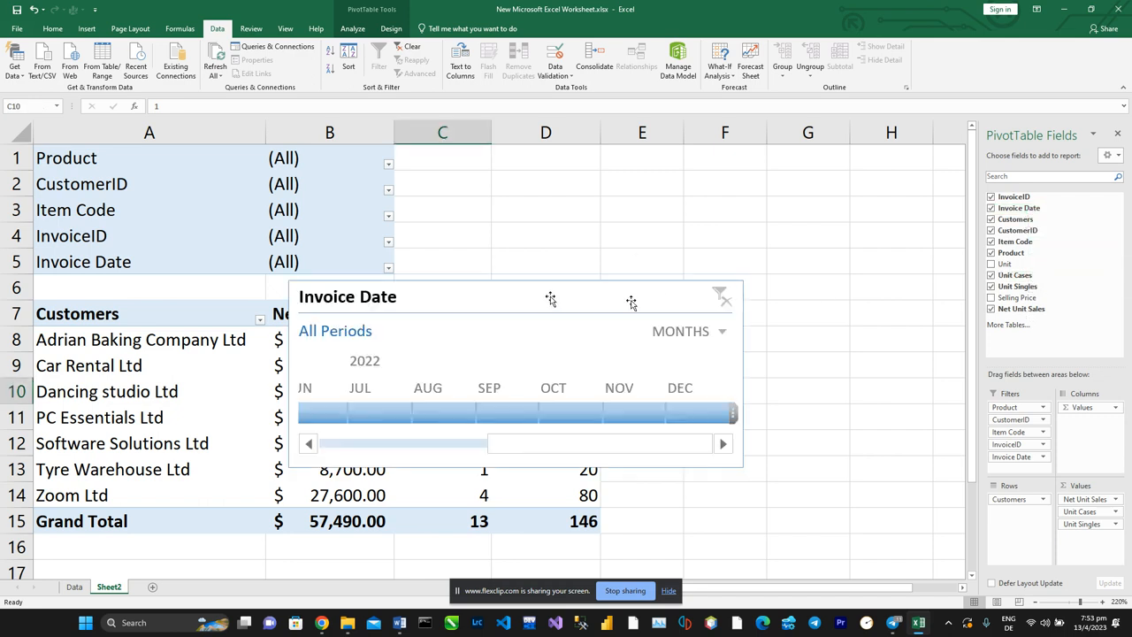
left_click_drag(630, 302, 656, 180)
left_click_drag(878, 341, 864, 276)
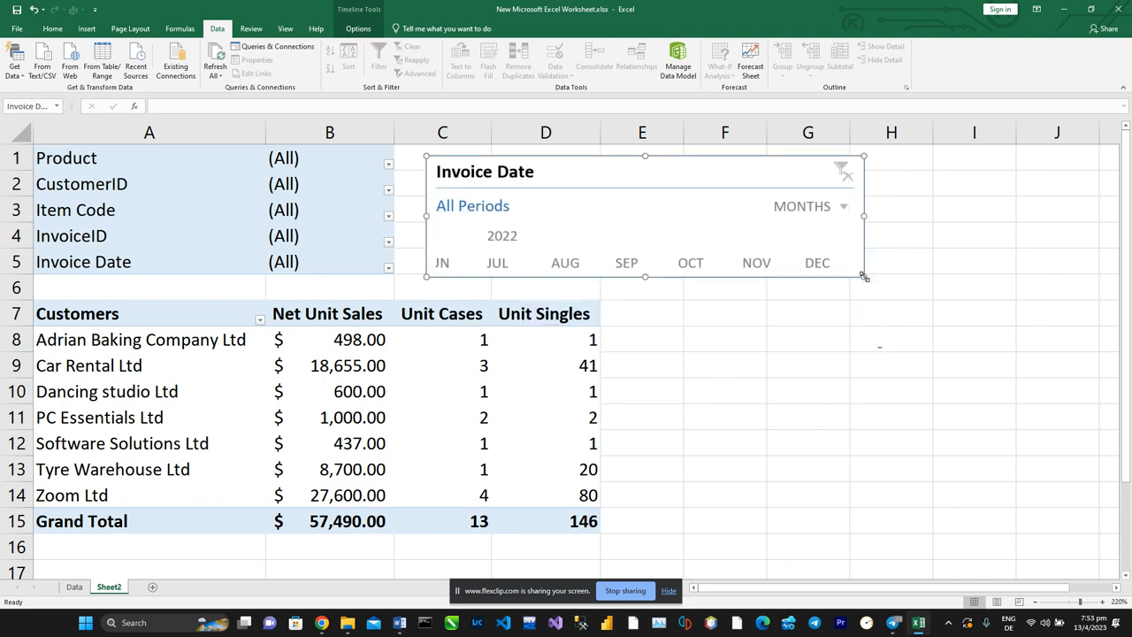
left_click(845, 209)
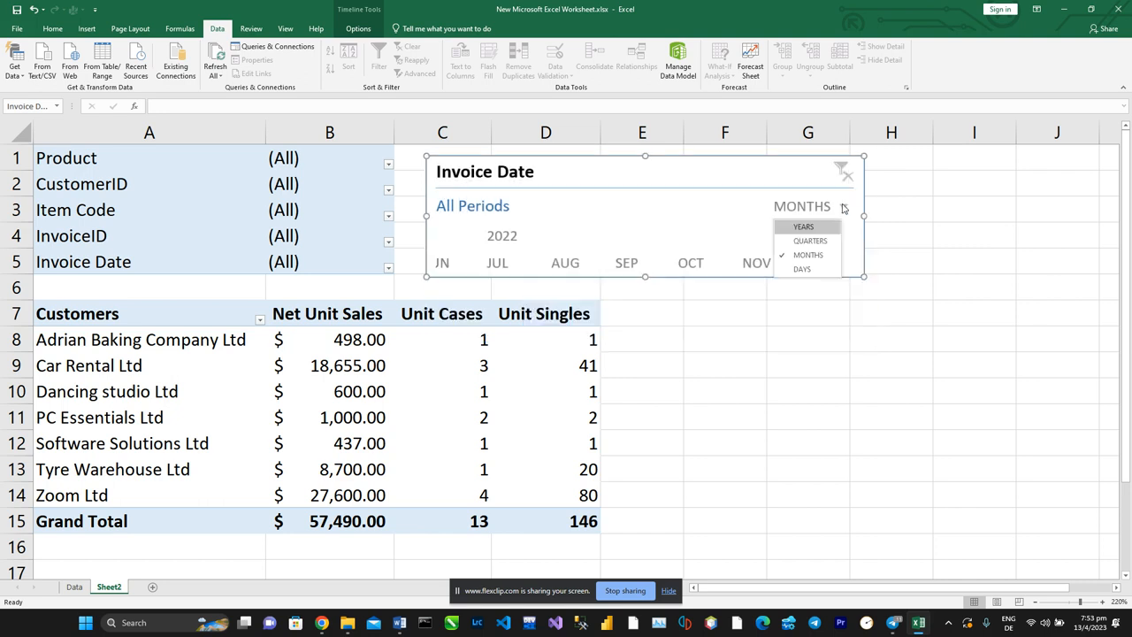
left_click_drag(677, 162, 882, 189)
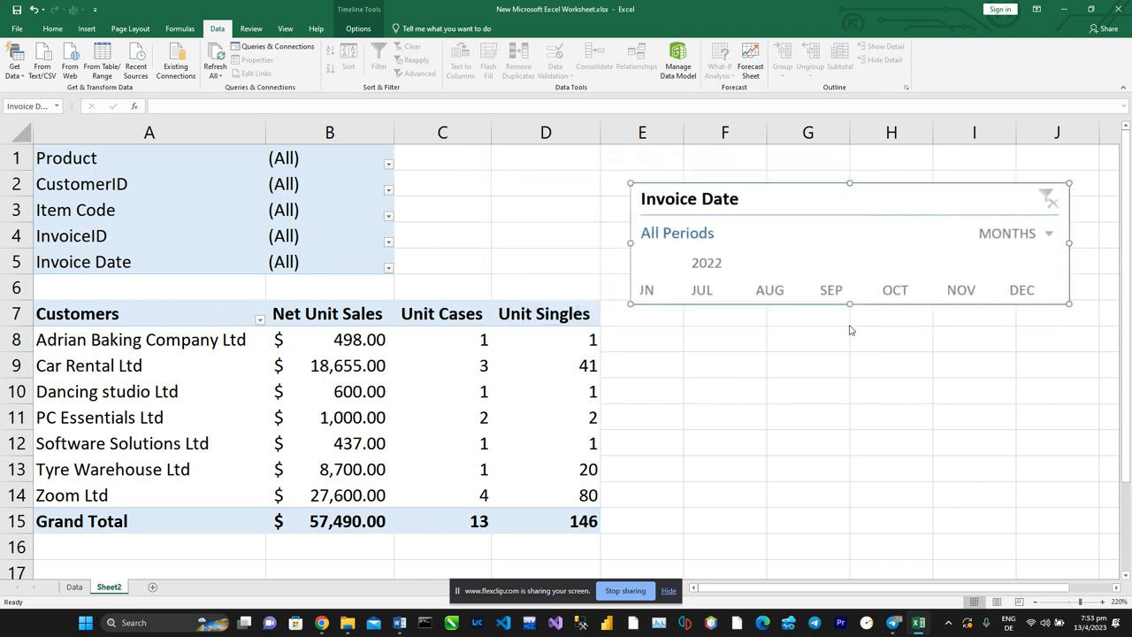
left_click_drag(847, 304, 848, 371)
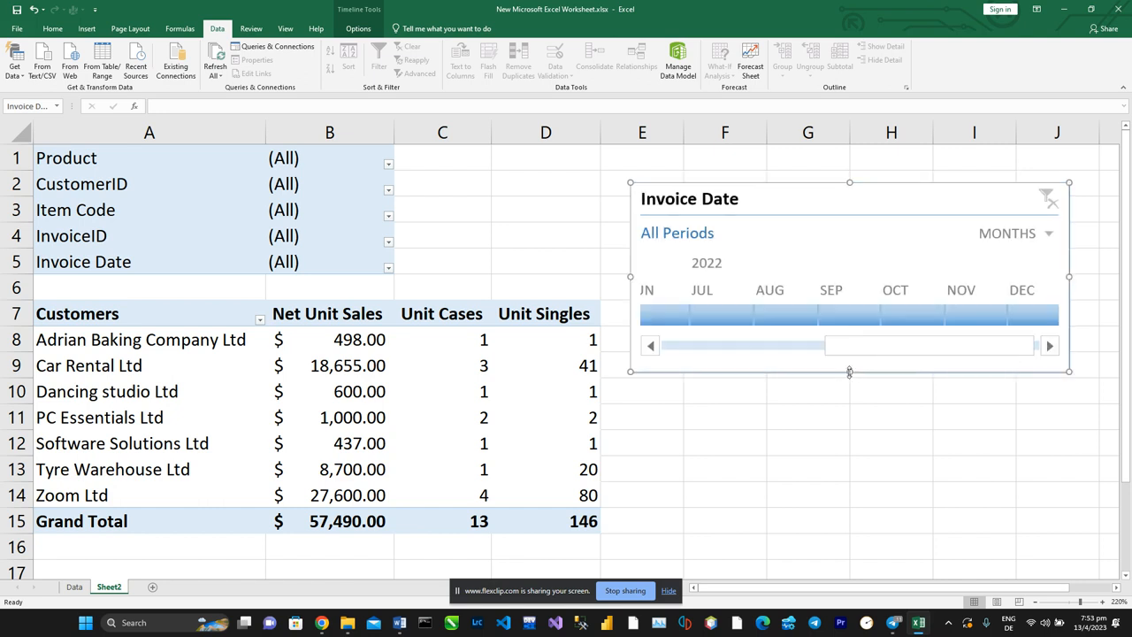
- Switch the Invoice Date timeline to days and return it to months
left_click(1050, 235)
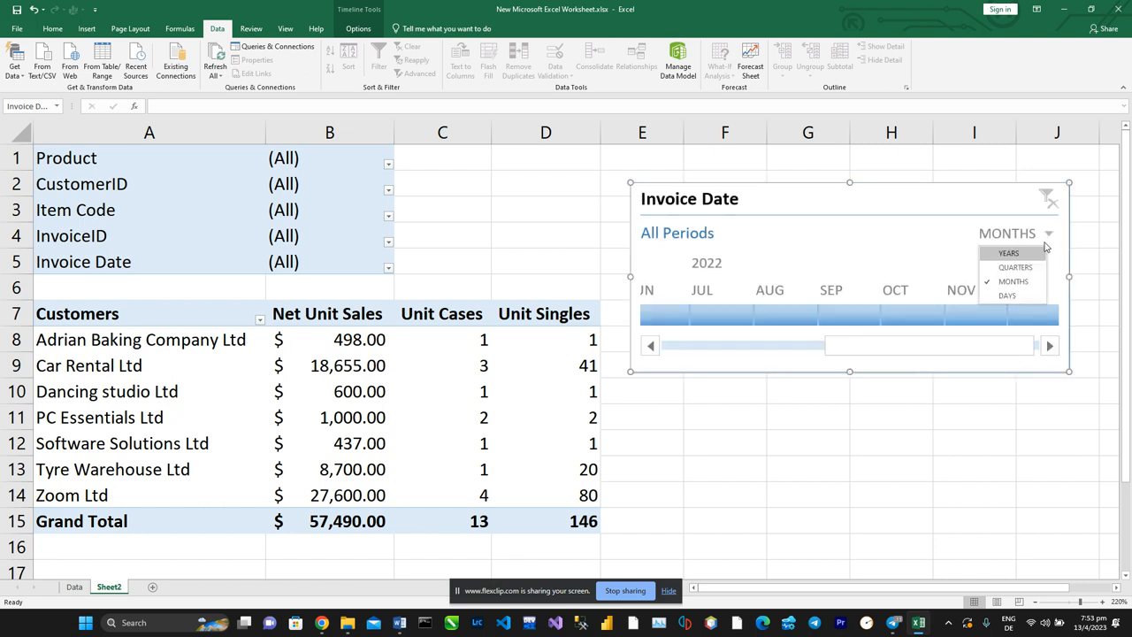
left_click(1005, 293)
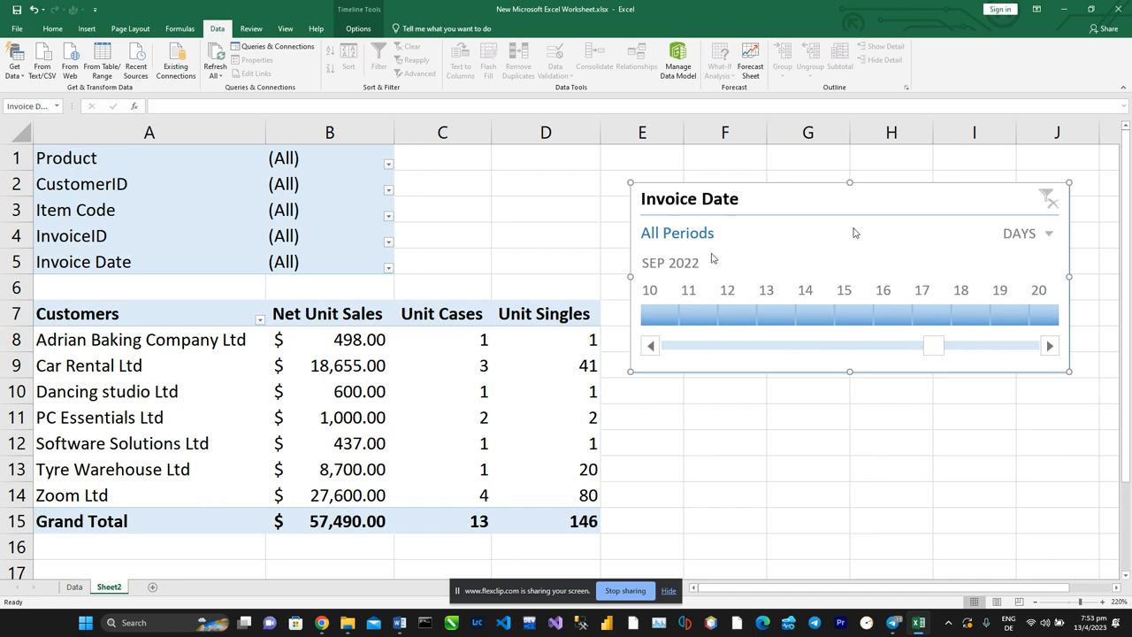
left_click(1043, 236)
left_click(1035, 281)
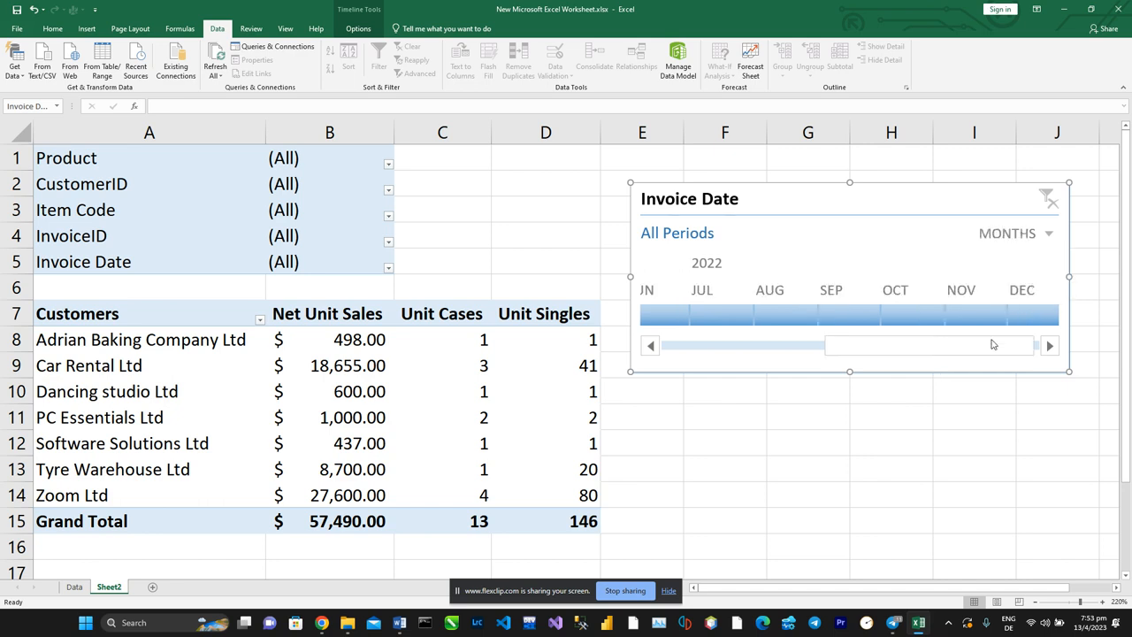
- Browse the timeline's months across 2022 and check the invoice dates on the Data sheet
left_click_drag(903, 349, 729, 346)
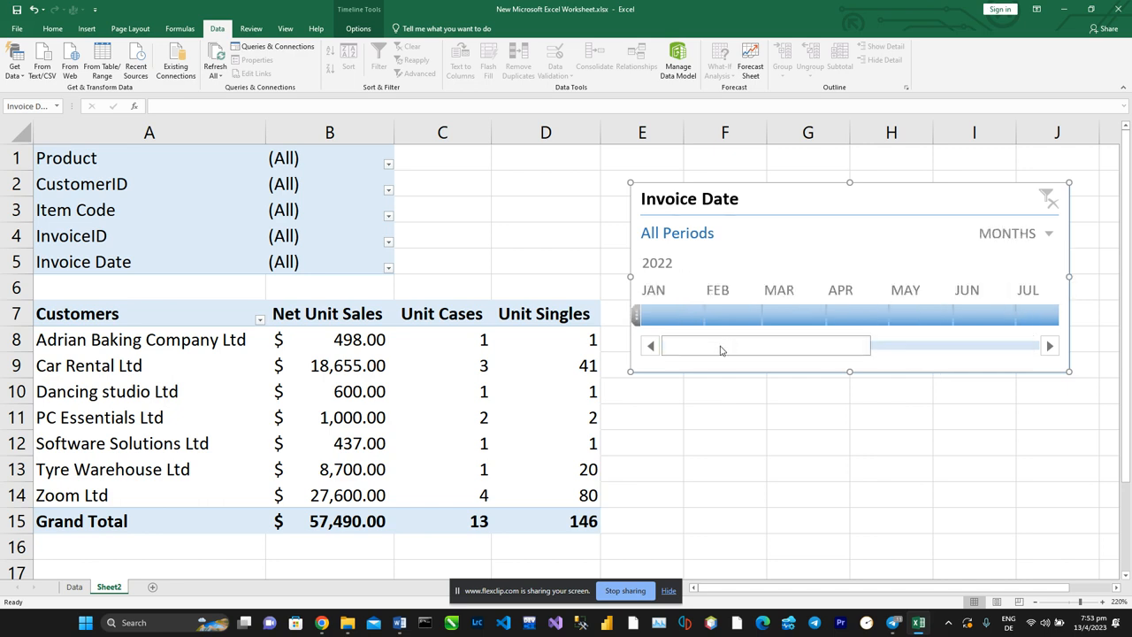
left_click(78, 587)
left_click(106, 589)
left_click_drag(774, 356, 1022, 362)
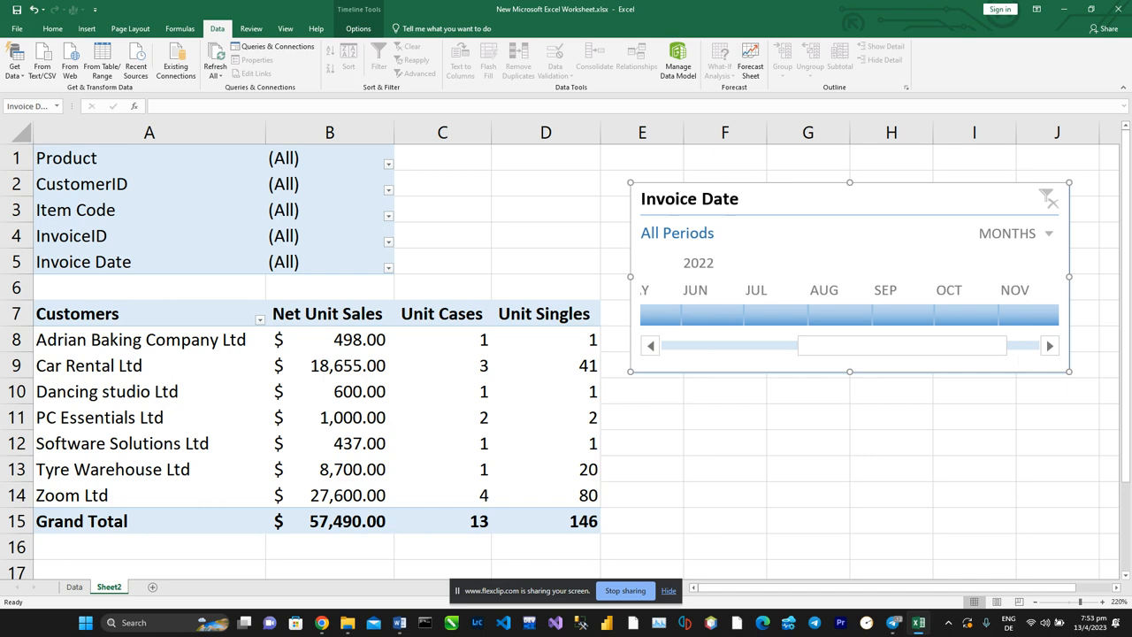
scroll(972, 356, "up", 5)
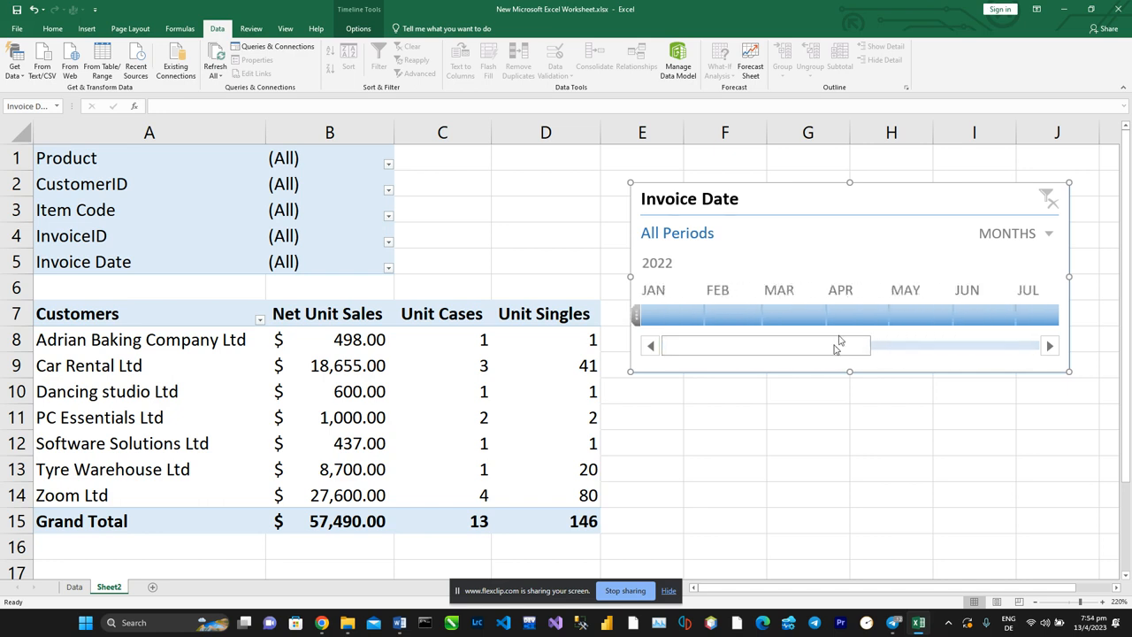
- Set the Invoice Date timeline to days and filter the PivotTable to April 1 to 5, 2022
left_click(1044, 236)
left_click(1001, 298)
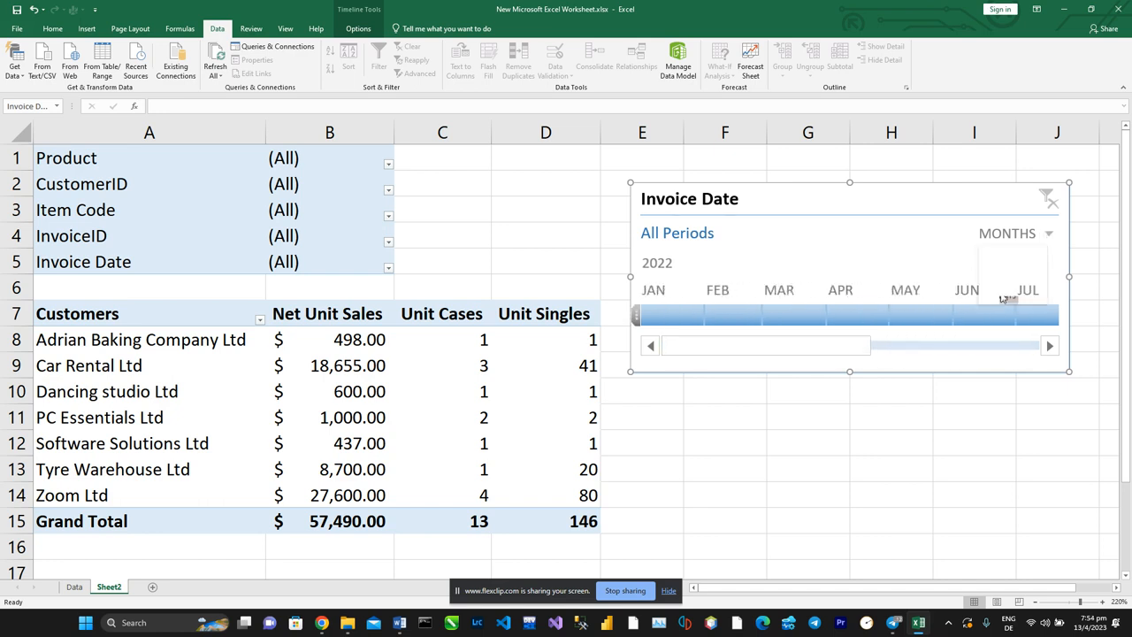
mouse_move(770, 346)
left_mouse_down()
mouse_move(716, 347)
mouse_move(770, 346)
left_mouse_up()
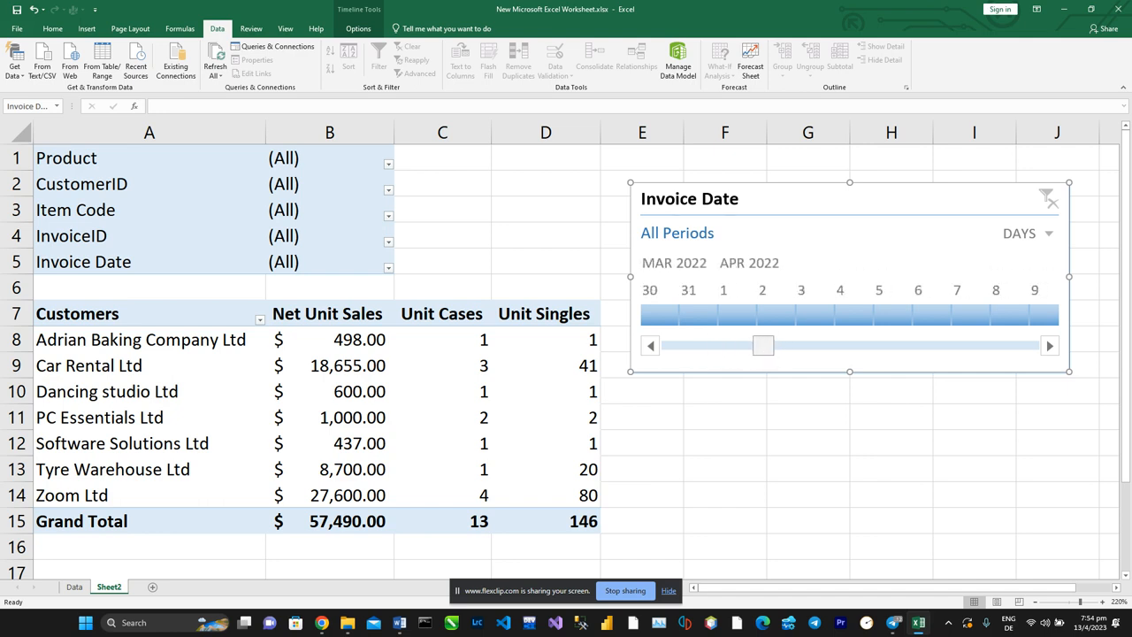
left_click(770, 316)
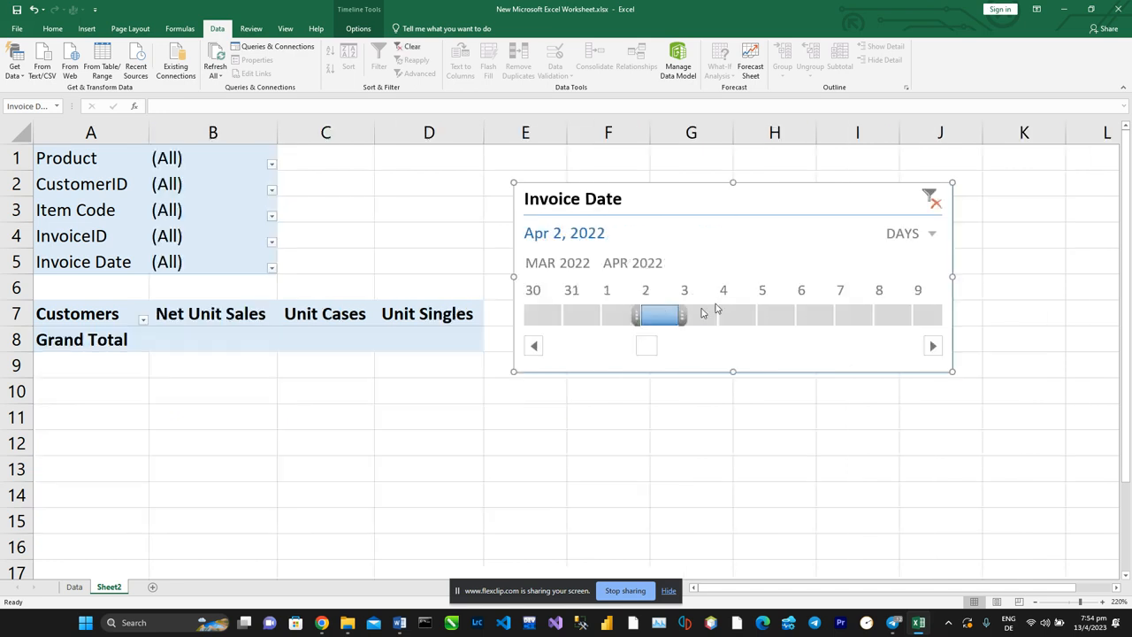
left_click_drag(685, 316, 800, 316)
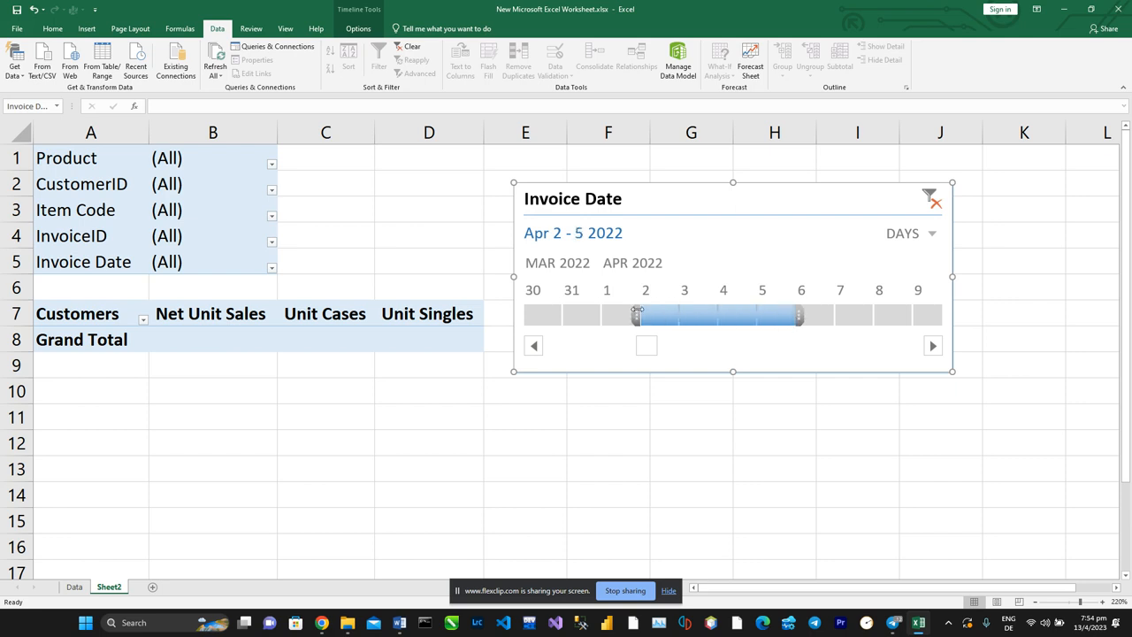
left_click_drag(625, 313, 601, 316)
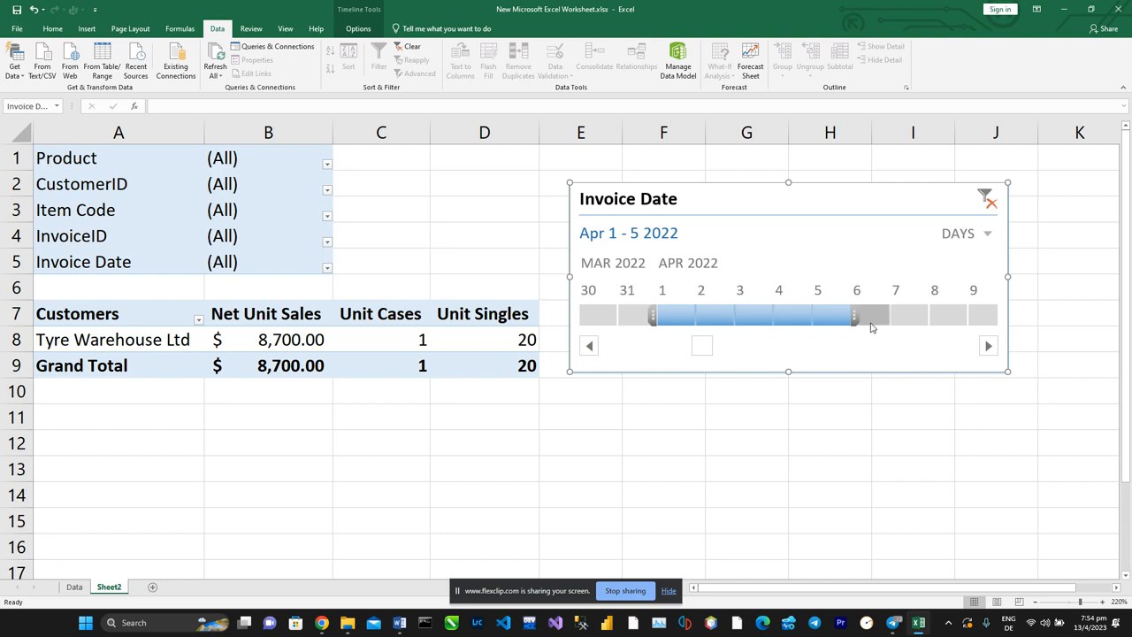
- Filter the PivotTable to April 1 and April 7, 2022 individually, and widen the timeline range to April 4 to 8
left_click(672, 316)
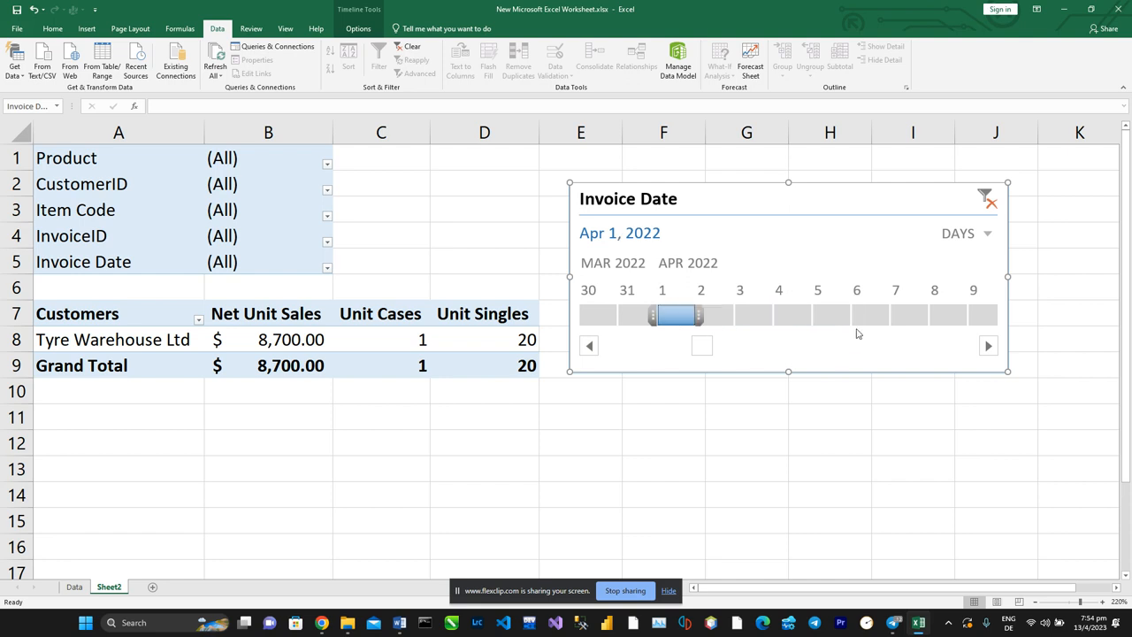
left_click(919, 314)
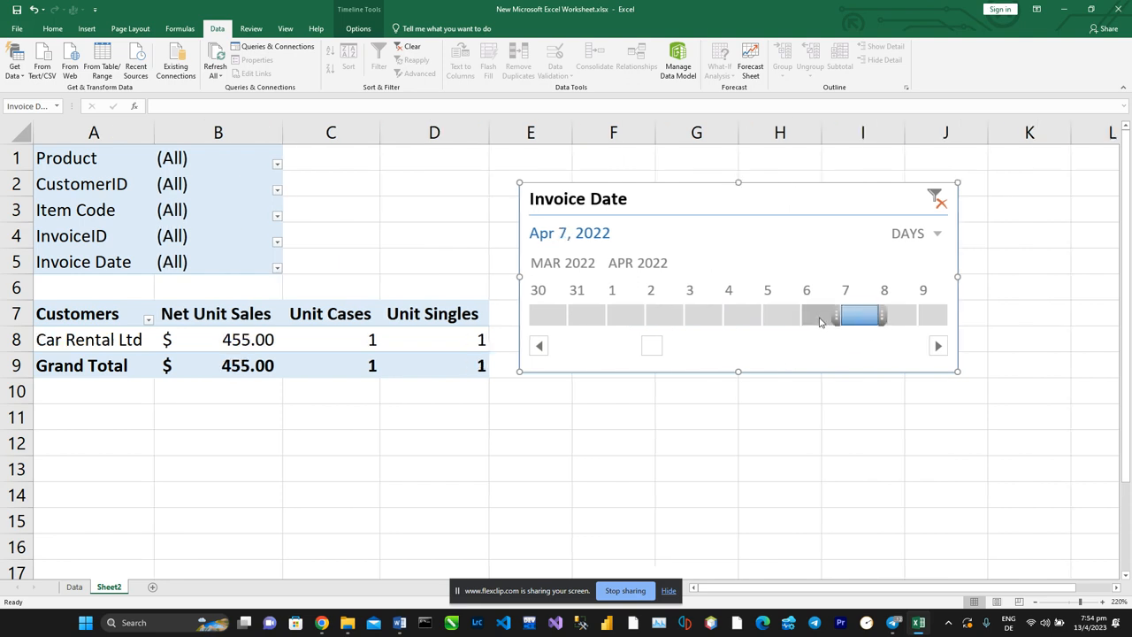
left_click_drag(835, 315, 721, 316)
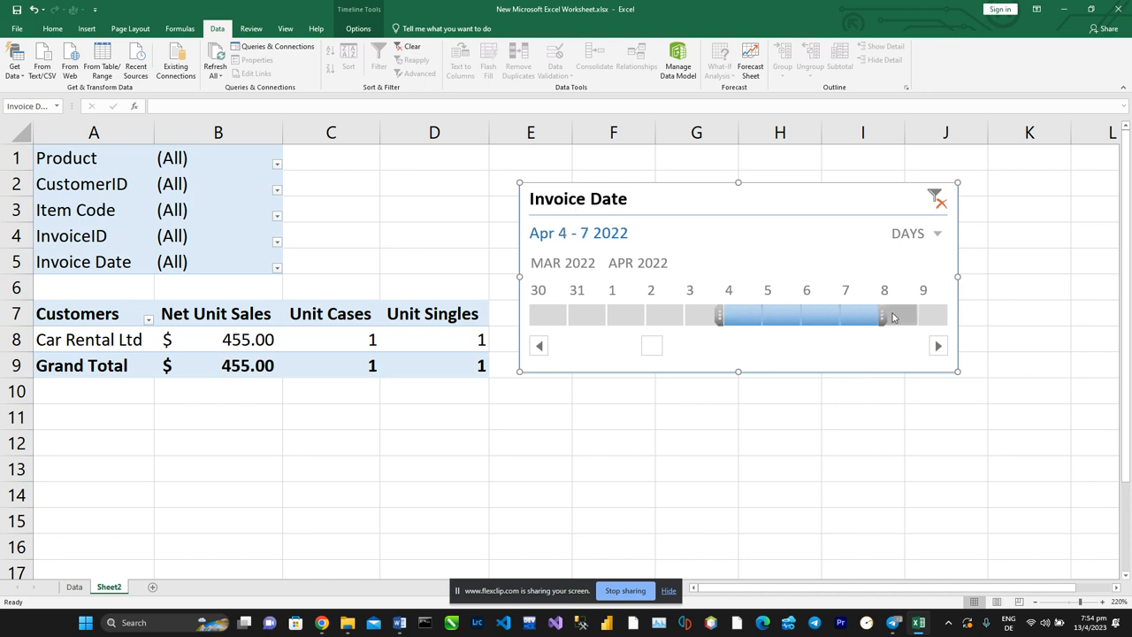
left_click_drag(884, 315, 921, 316)
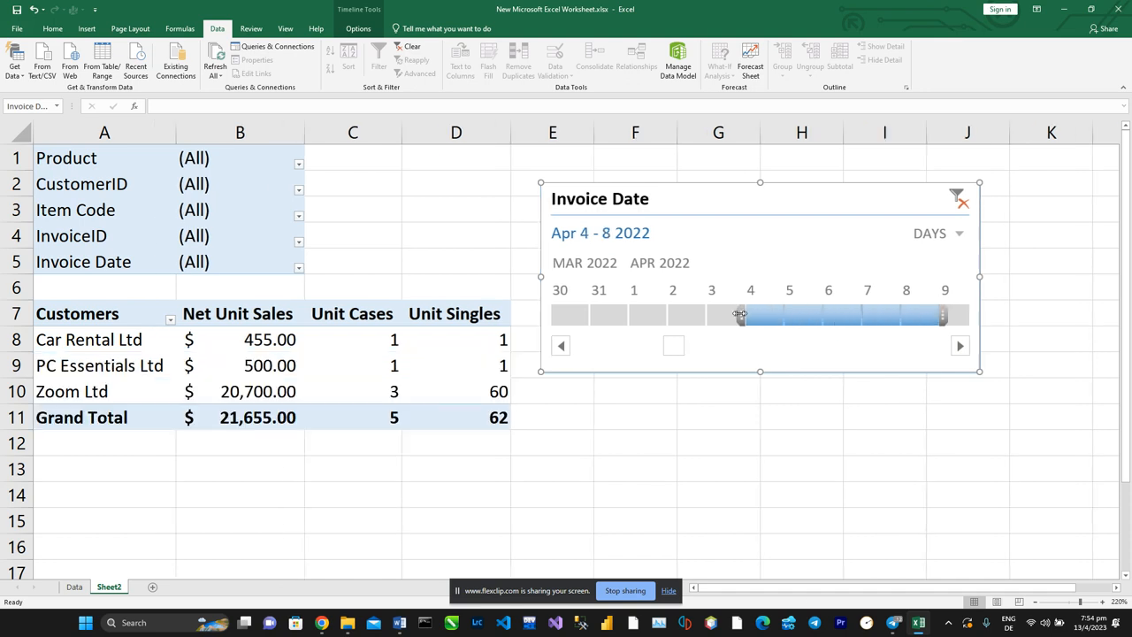
- Narrow the Invoice Date timeline range to April 7 to 8, 2022 and extend its end to April 13
left_click_drag(741, 316, 855, 316)
left_click(958, 346)
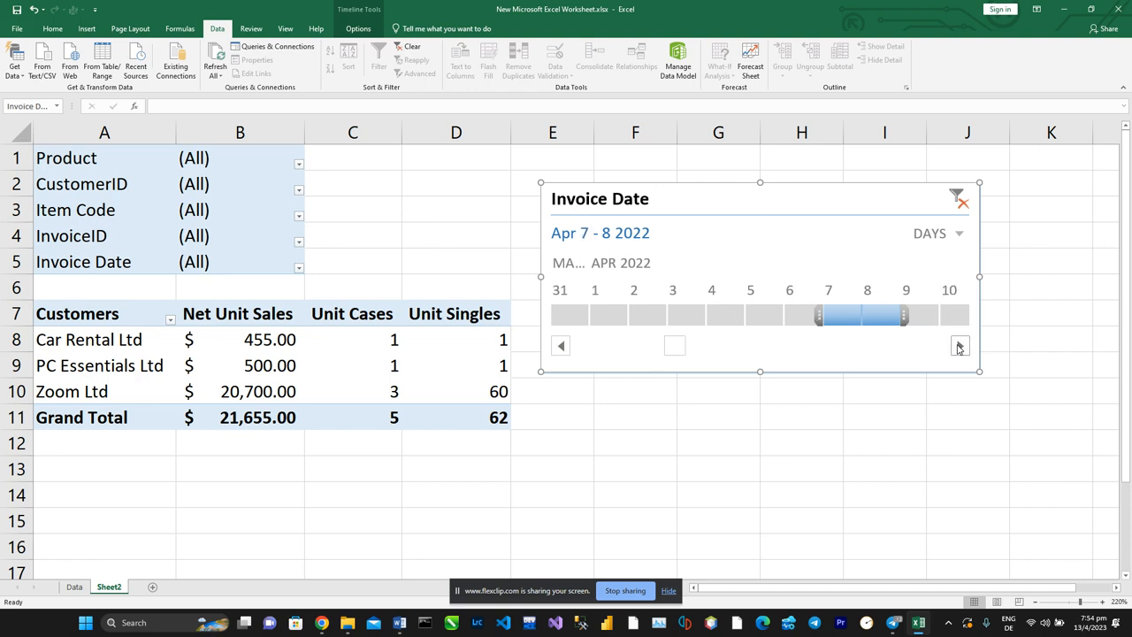
left_click_drag(749, 317, 936, 323)
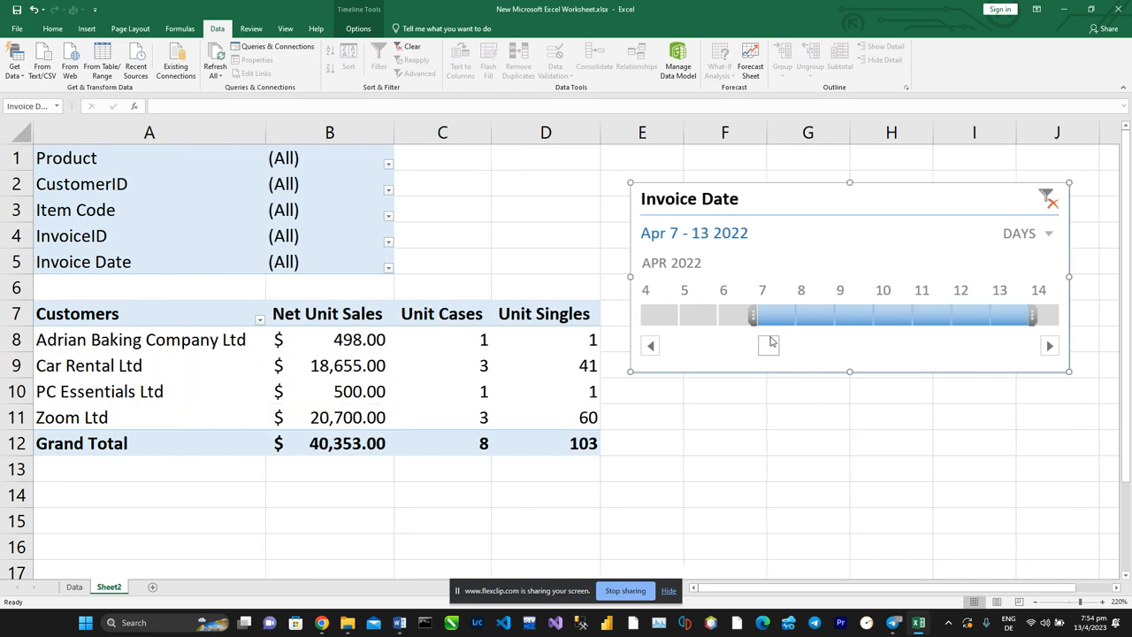
- Filter the PivotTable to April 6, 2022 alone and clear the timeline filter to include all periods
left_click(734, 318)
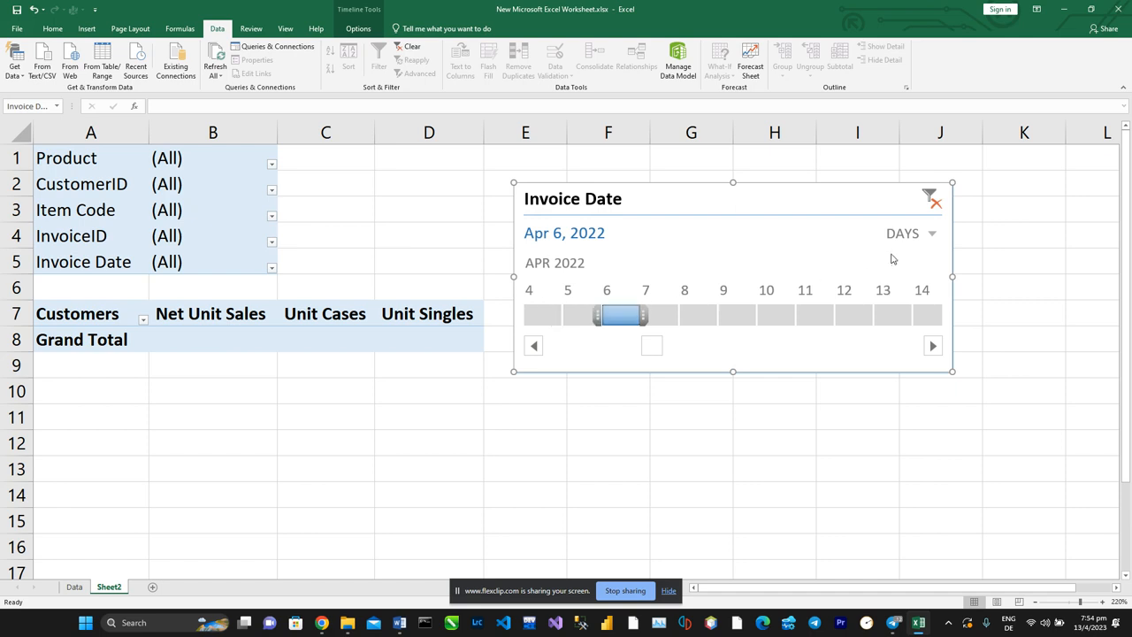
left_click(930, 198)
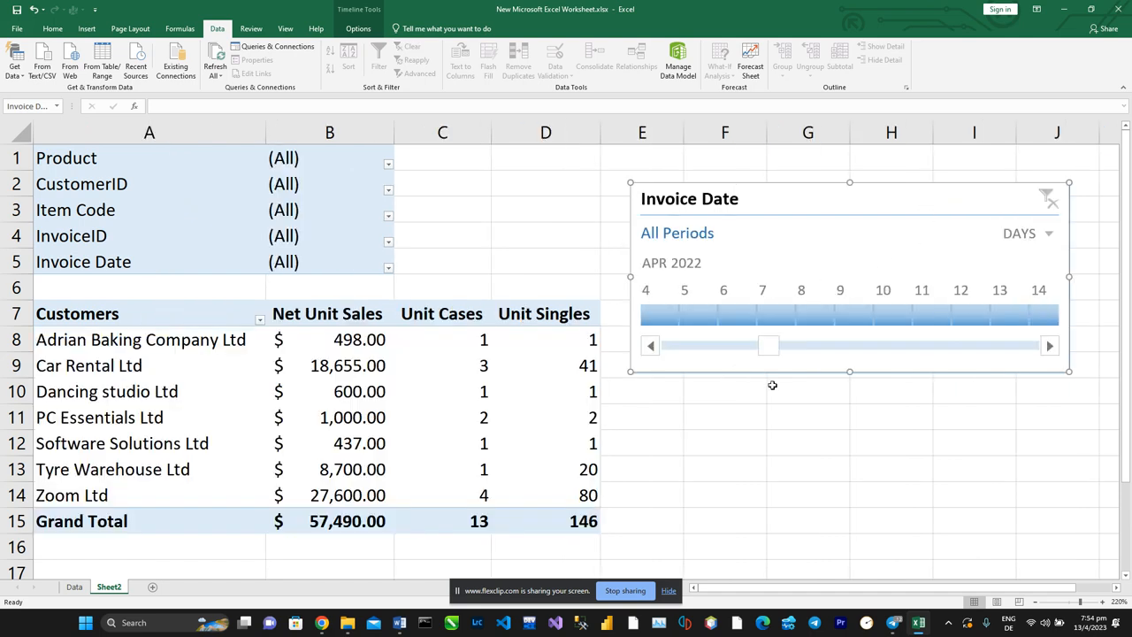